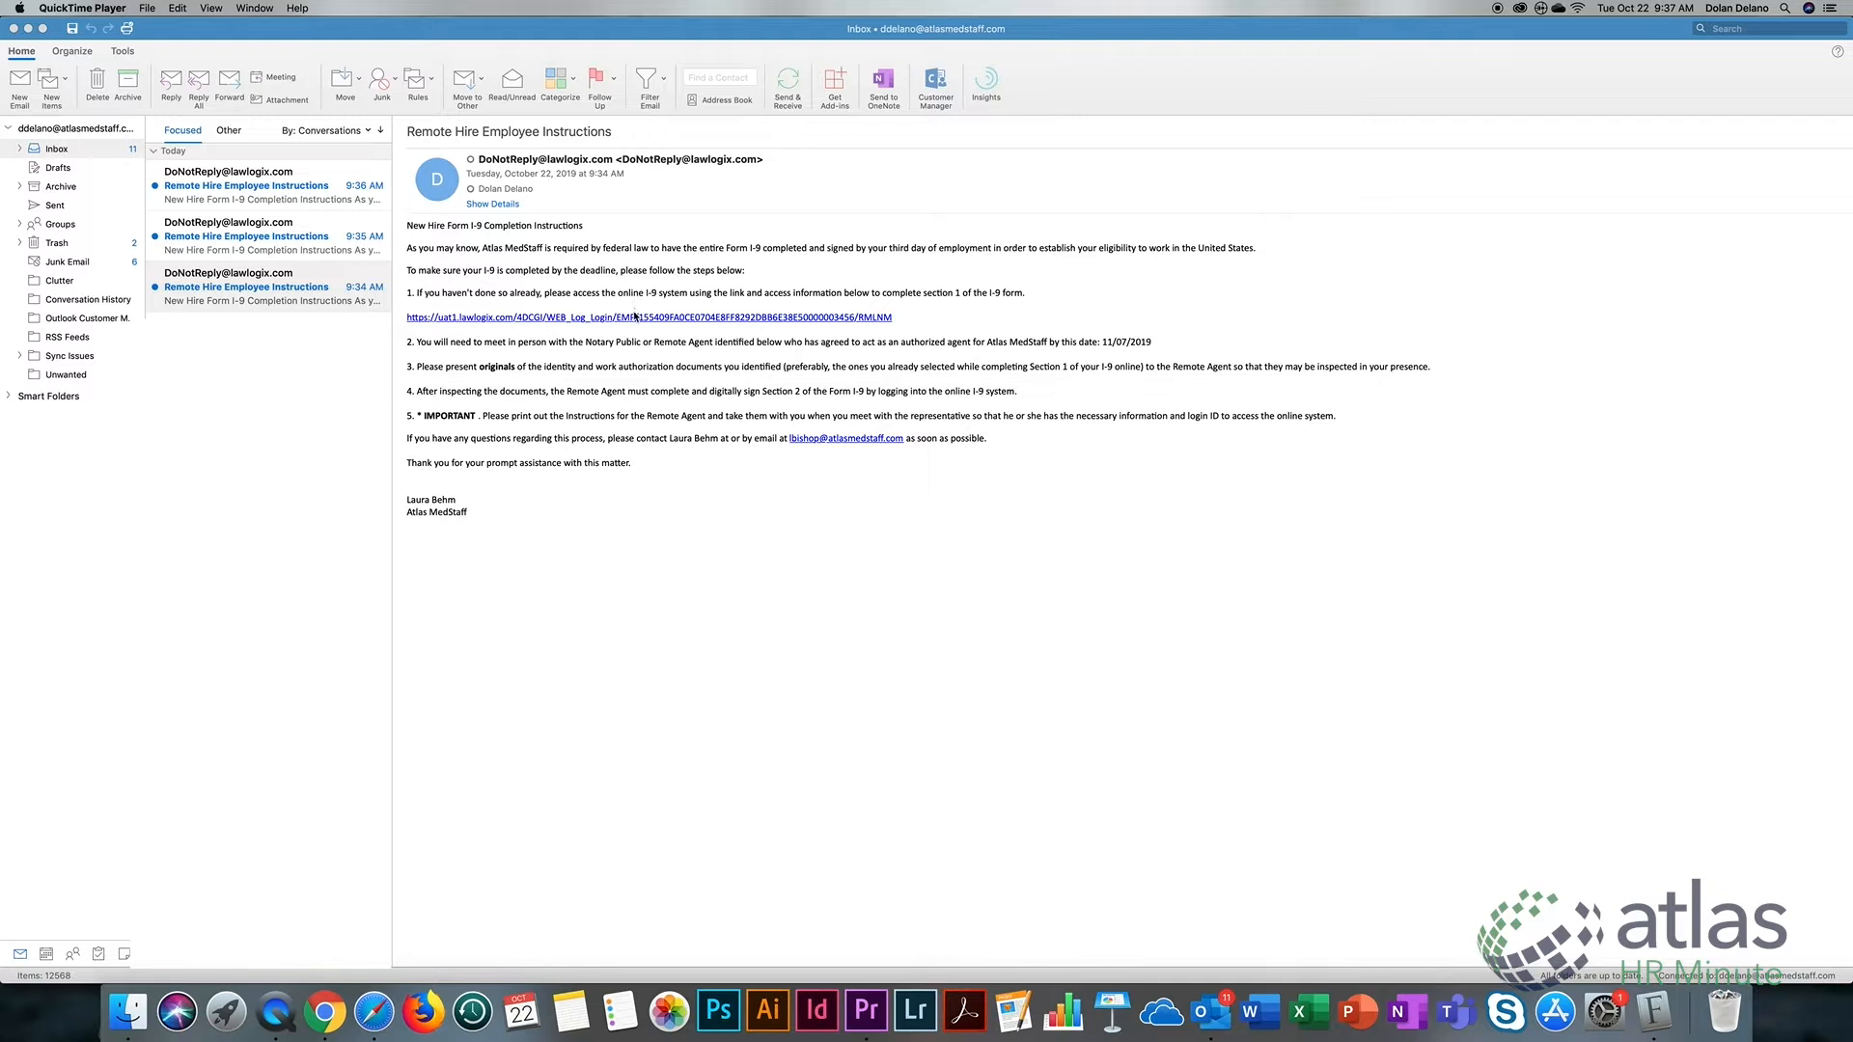
Bring Outlook forward to show the Remote Hire Employee Instructions email
left_click(634, 320)
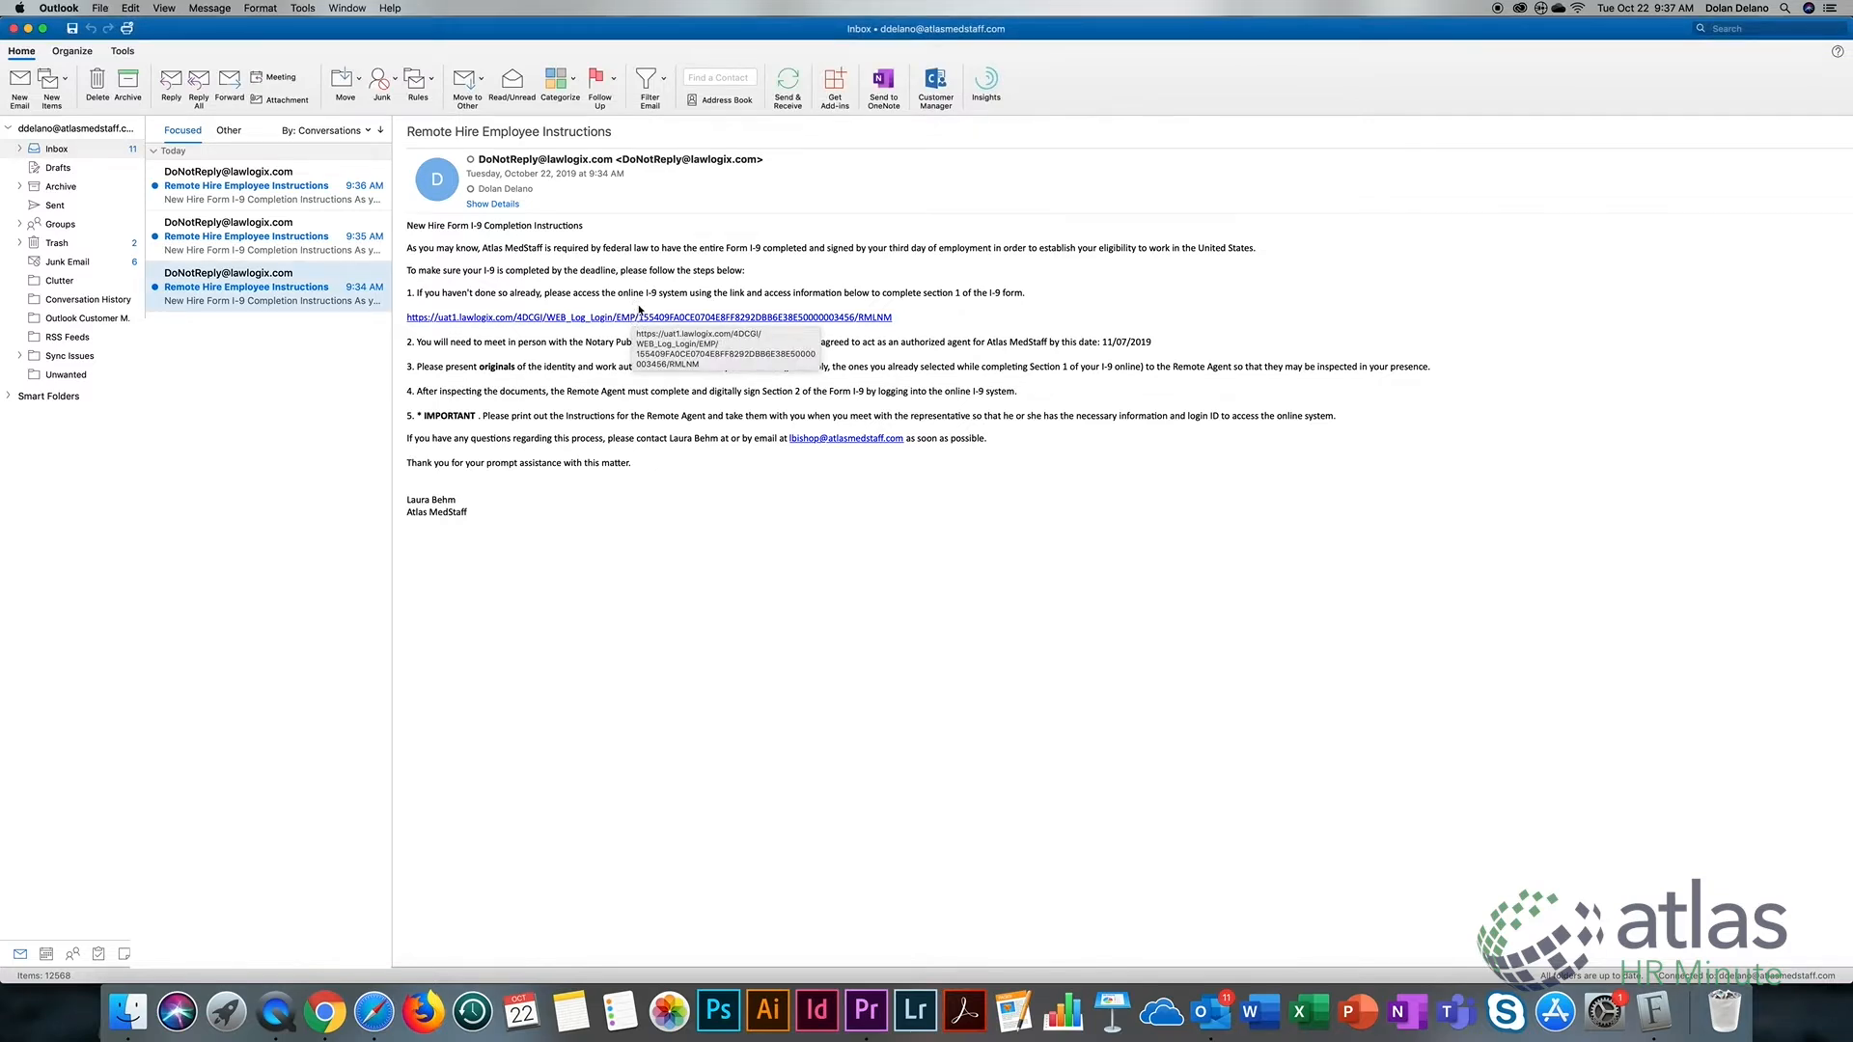
Follow the email's Form I-9 login link and choose Get Started on the Welcome page
left_click(635, 320)
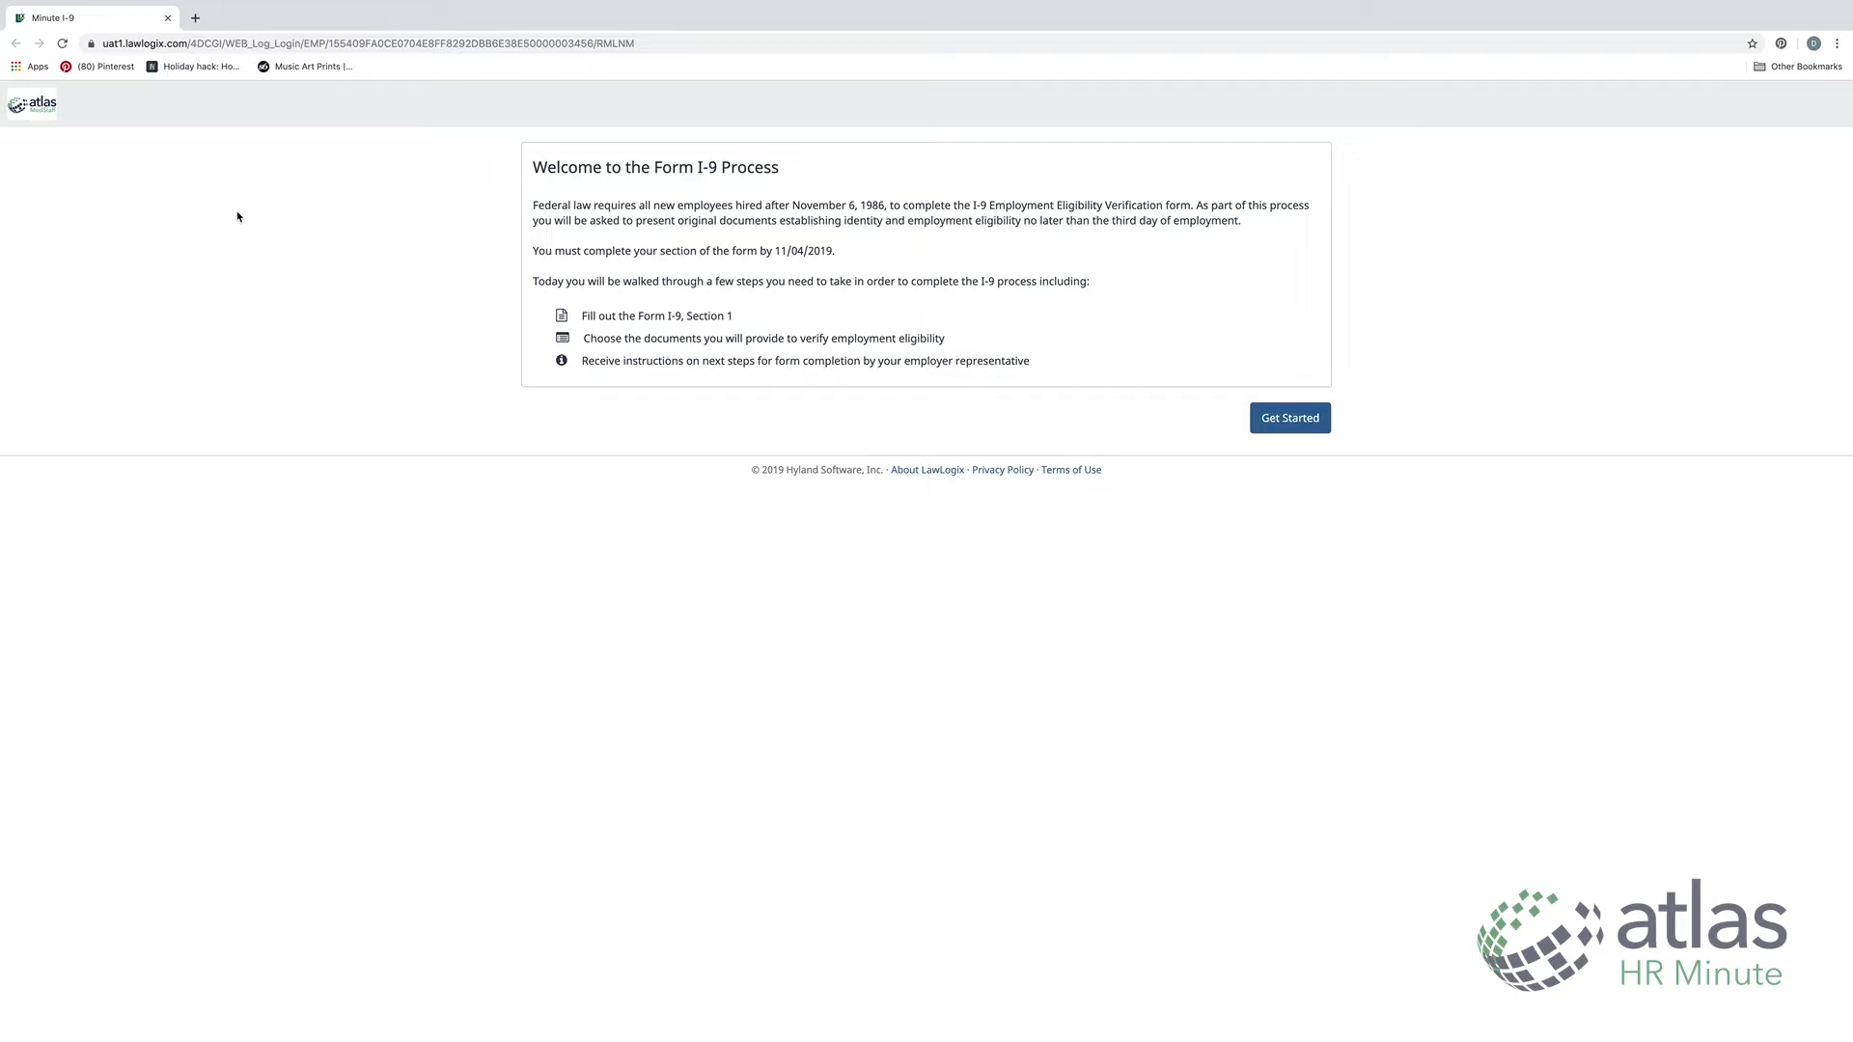
left_click(1301, 431)
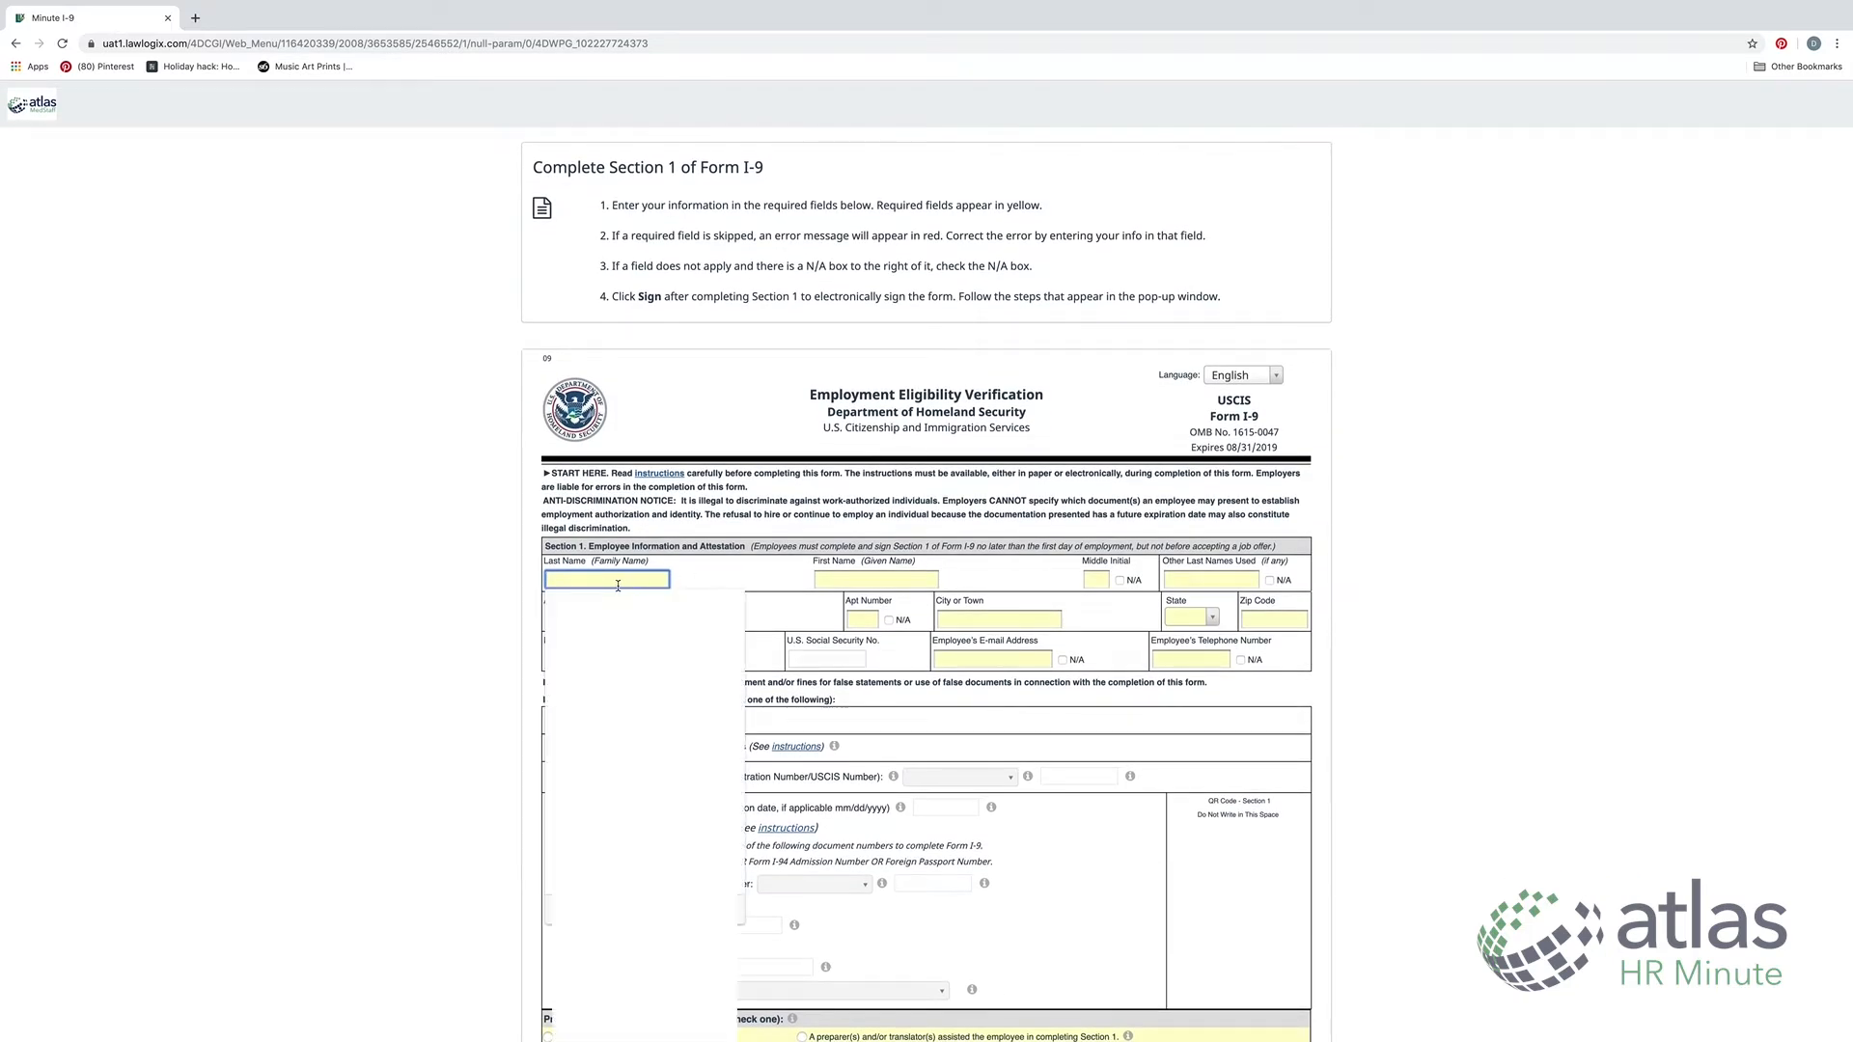
Enter the employee's last name, first name and middle initial in Section 1
type("Atlasmedstaff")
key("Tab")
type("Te")
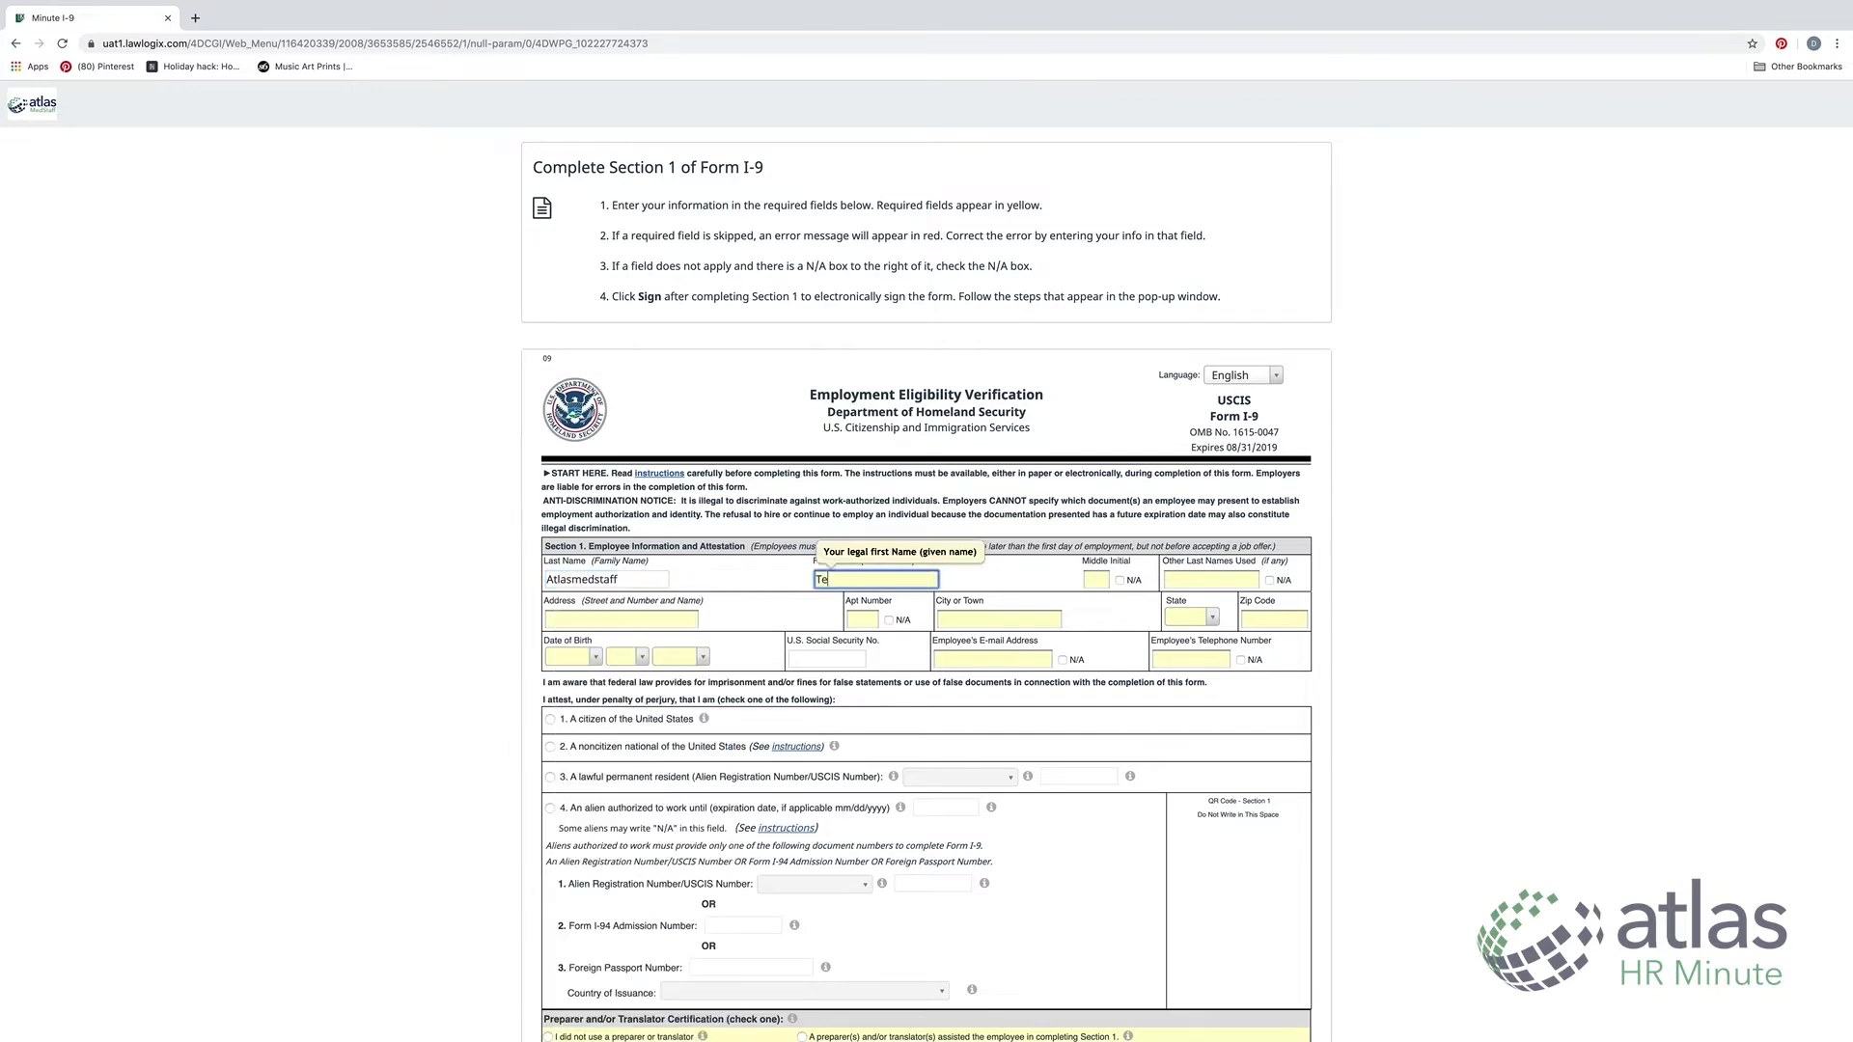
type("st")
key("Tab")
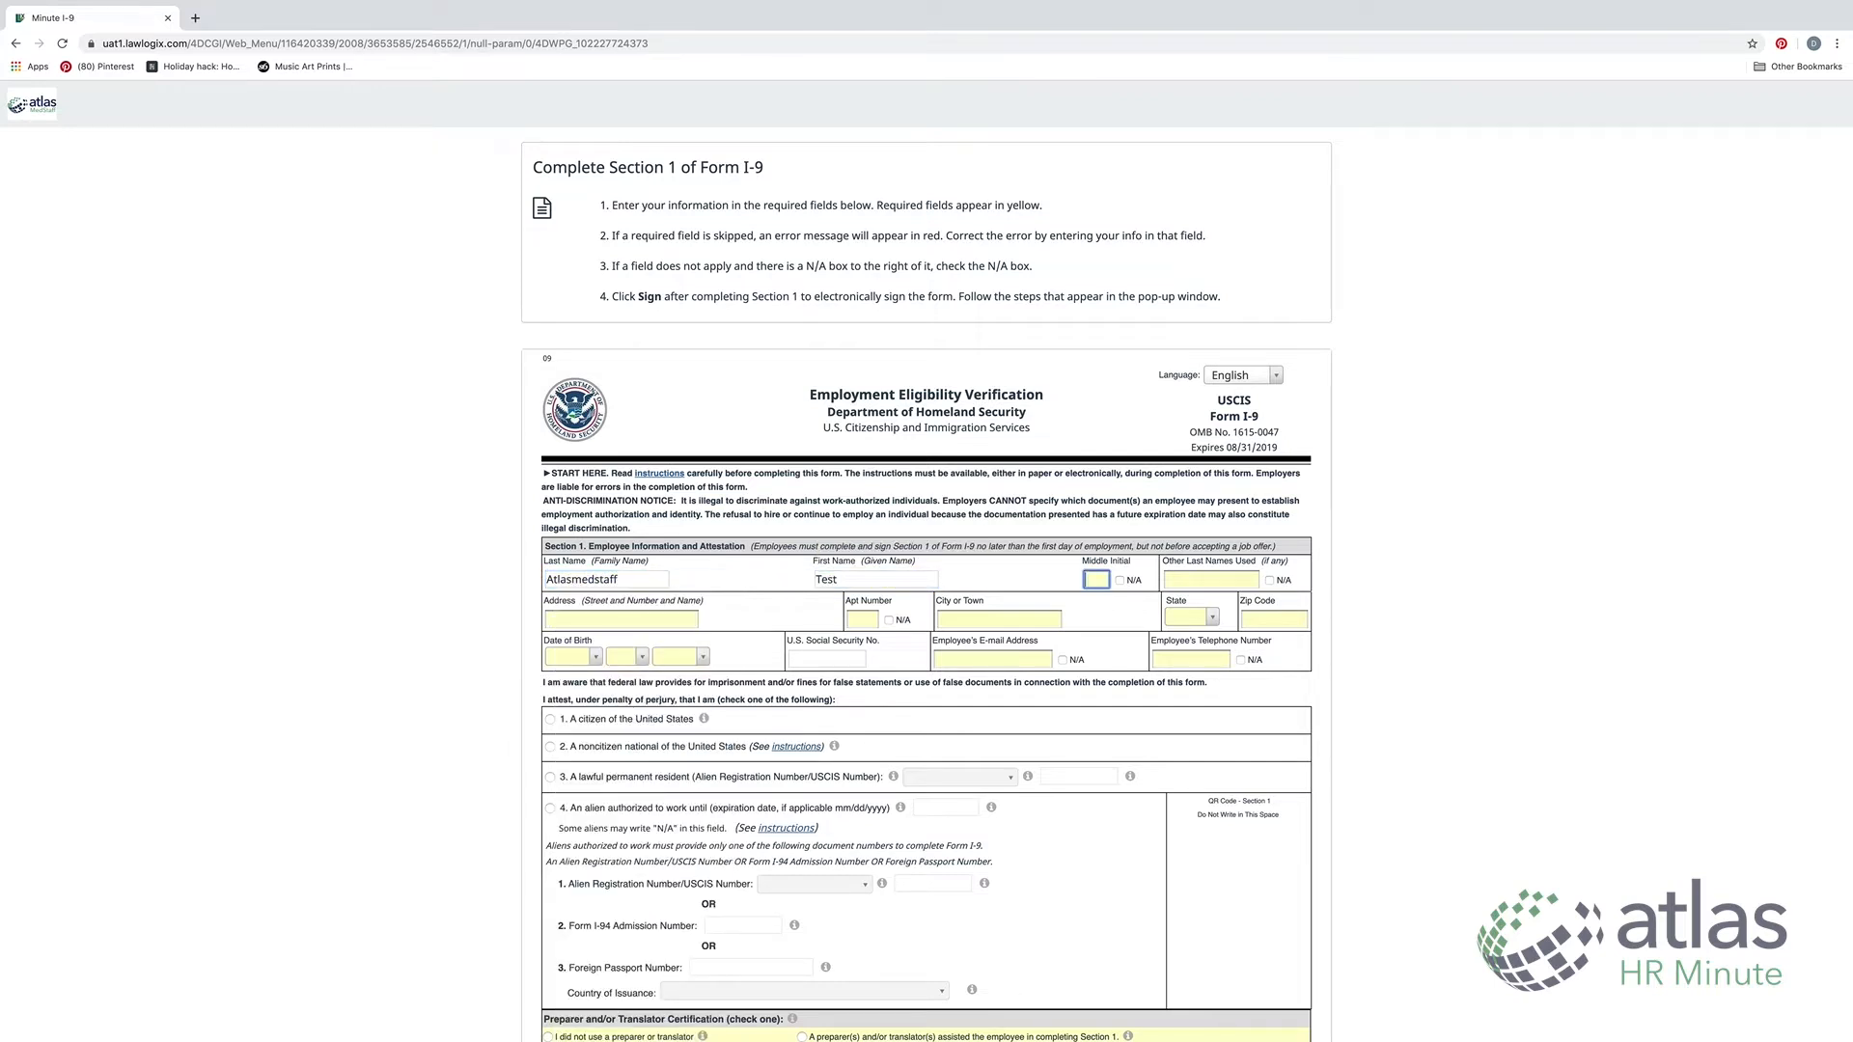
left_click(1097, 581)
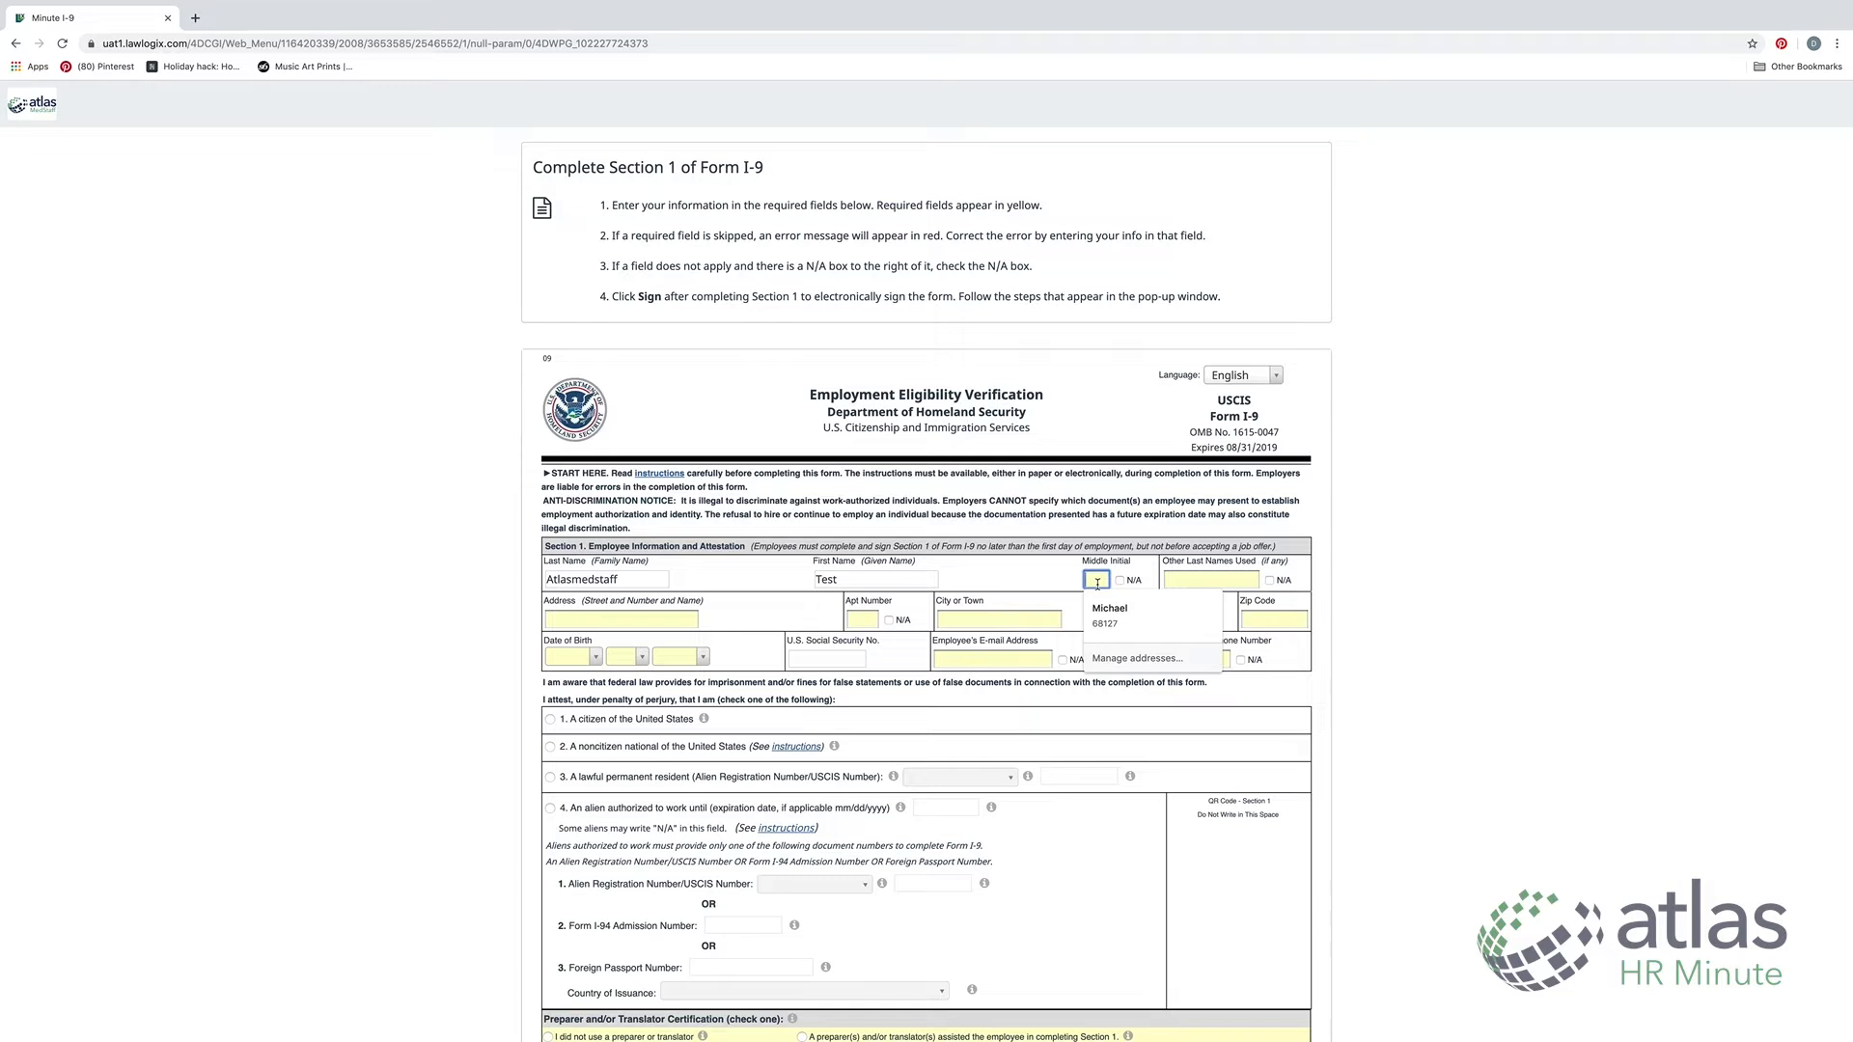
left_click(1119, 580)
left_click(1121, 581)
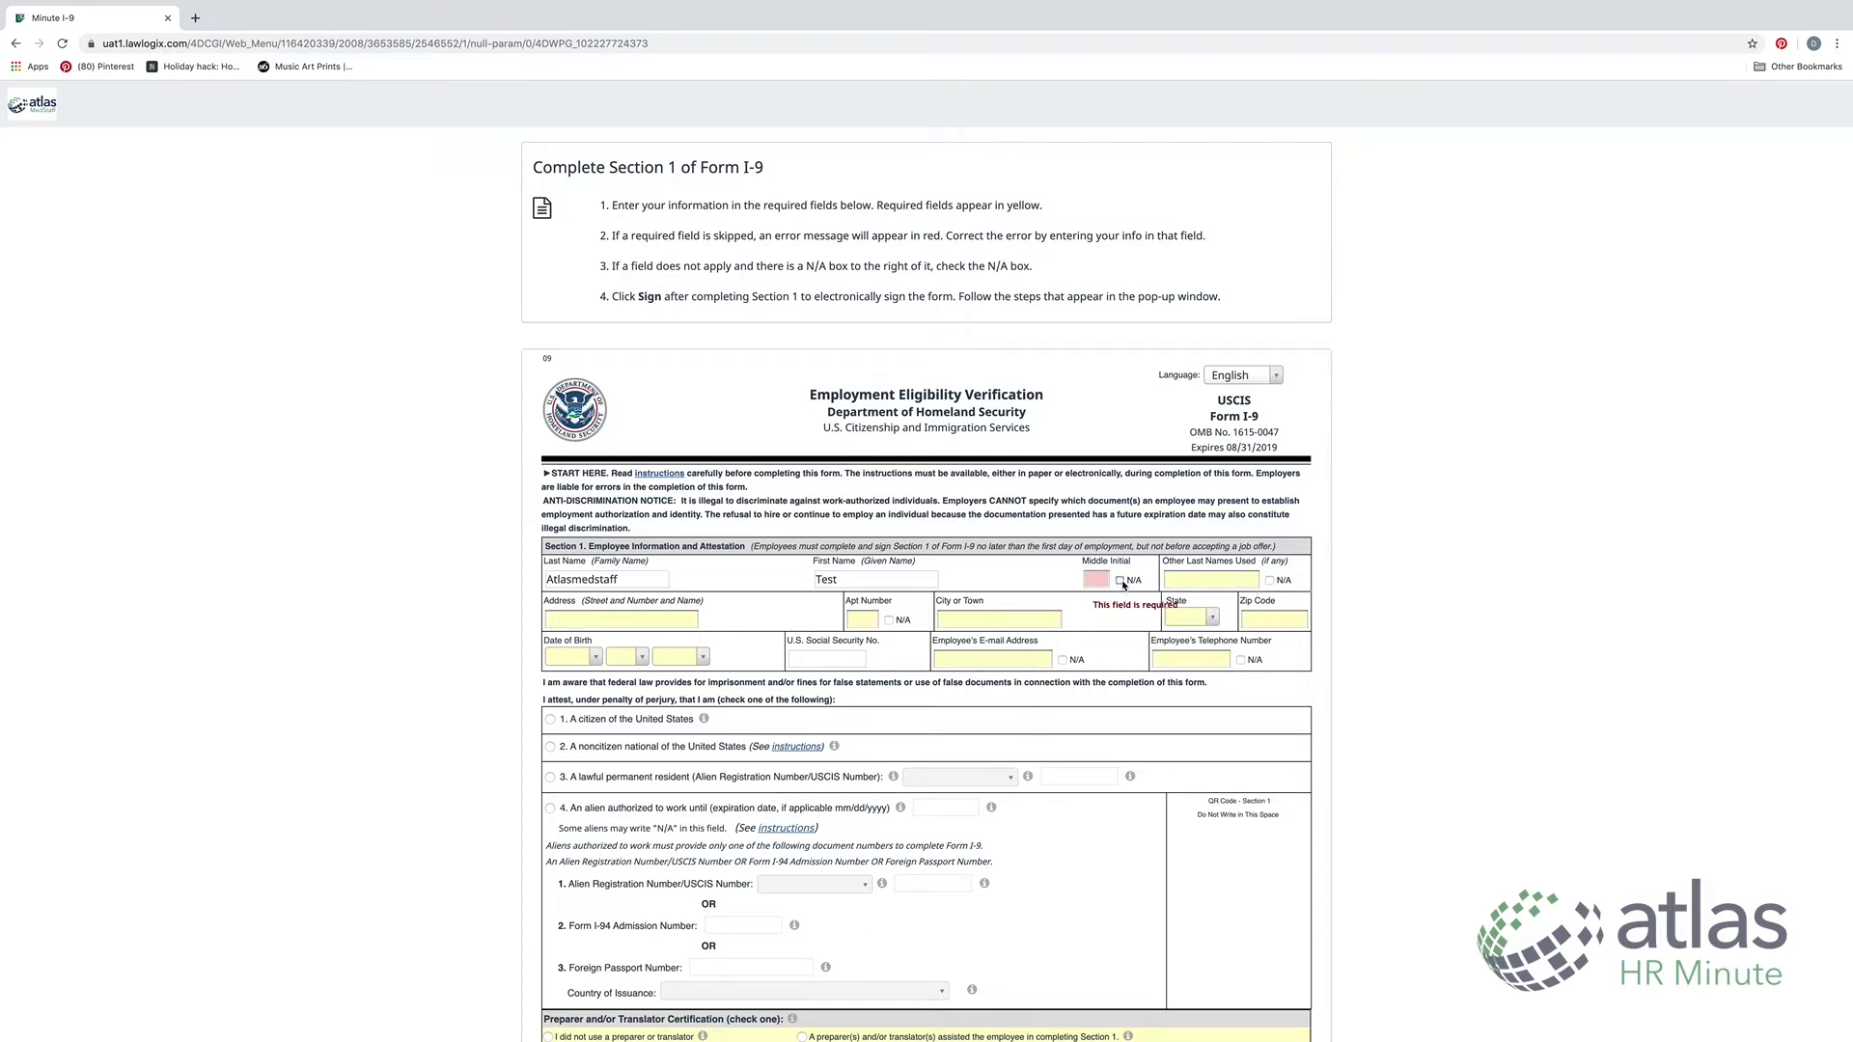
left_click(1096, 579)
type("A")
key("Tab")
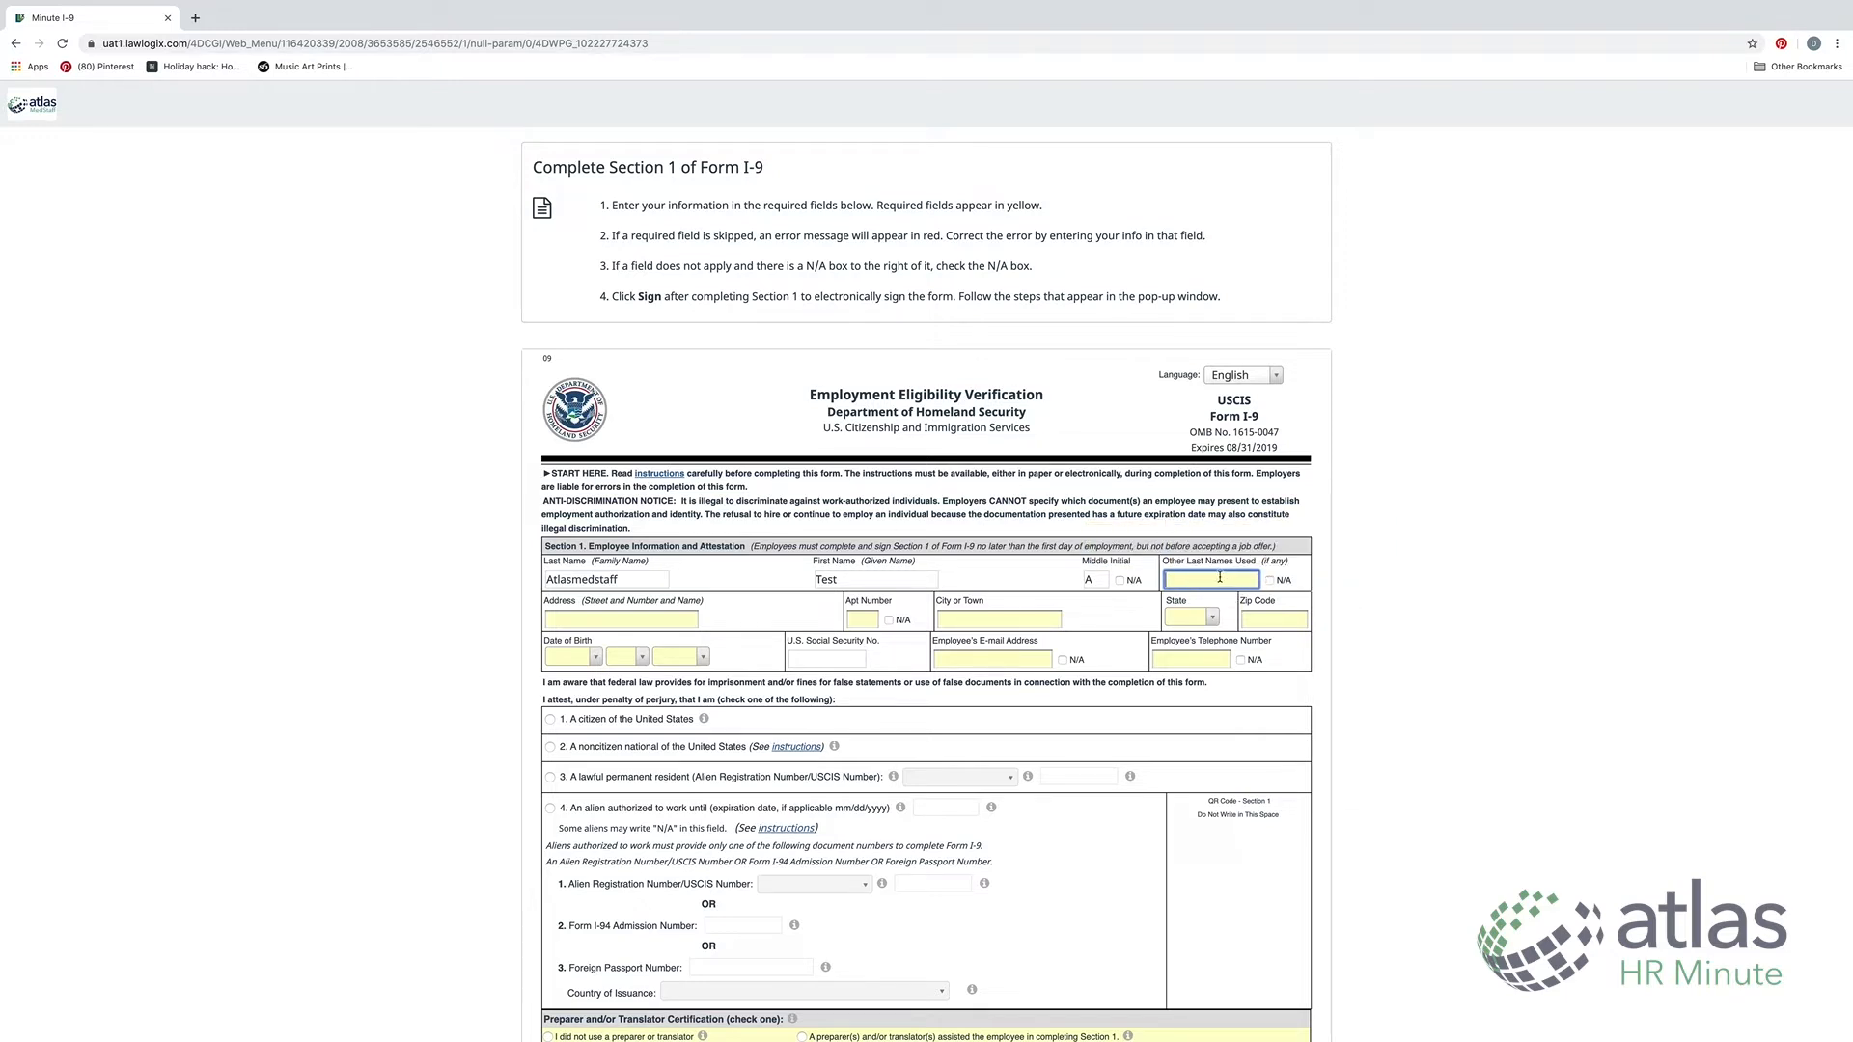
Mark Other Last Names as N/A and enter the employee's street address
left_click(1270, 580)
left_click(560, 623)
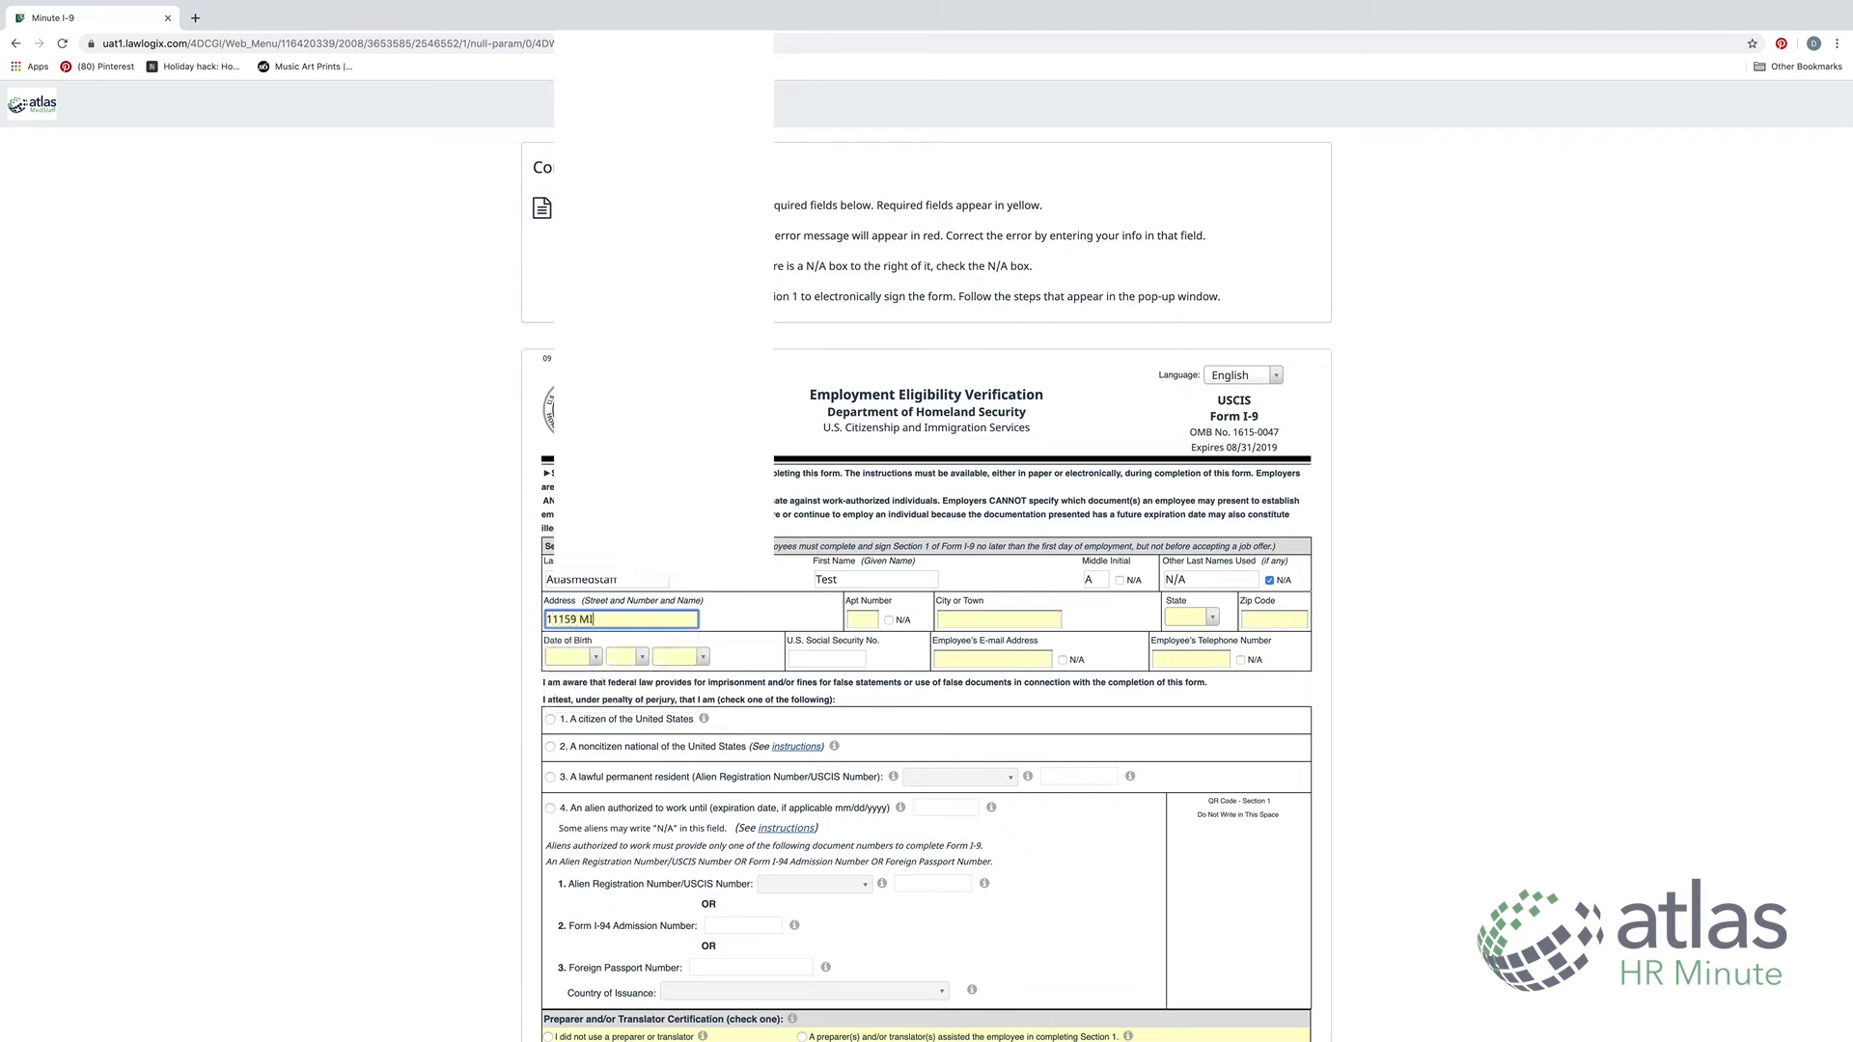
key("Tab")
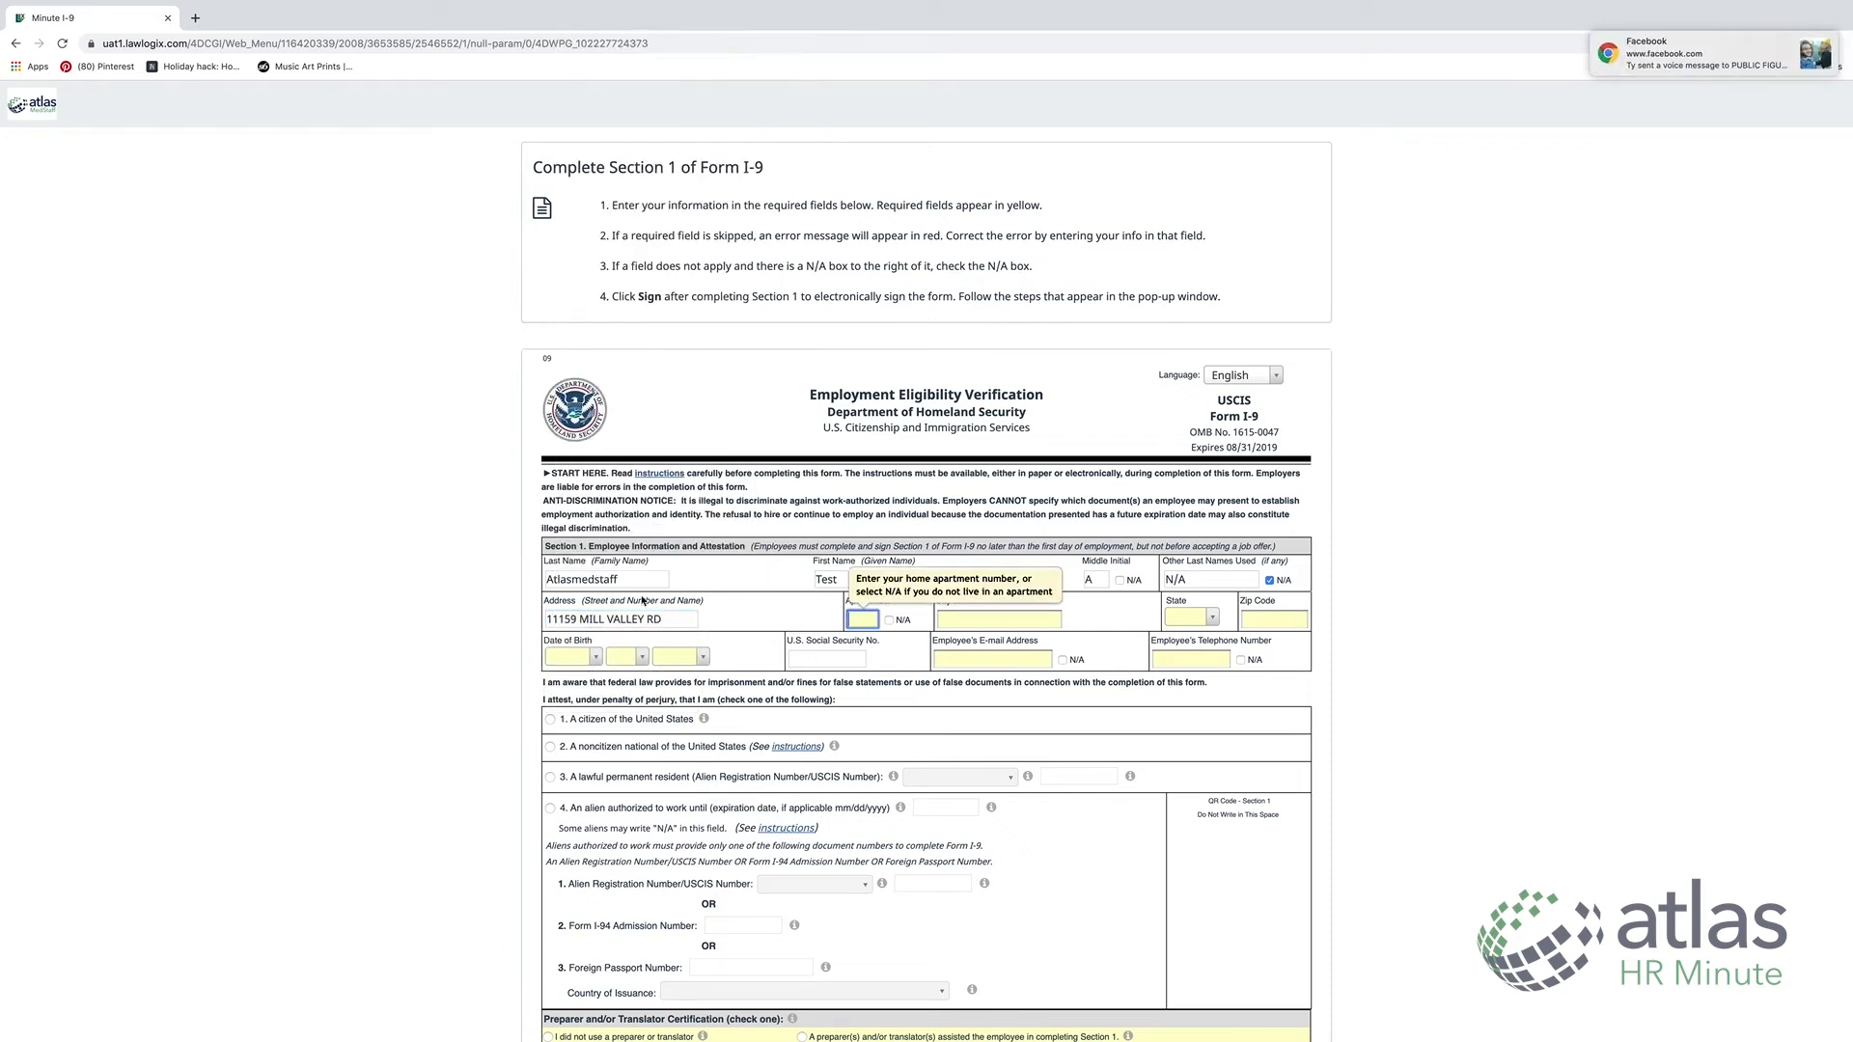
Mark the apartment number N/A and fill in the employee's city, state and ZIP code
left_click(888, 620)
left_click(1009, 623)
type("OMAHA")
key("Tab")
type("NE")
left_click(1185, 661)
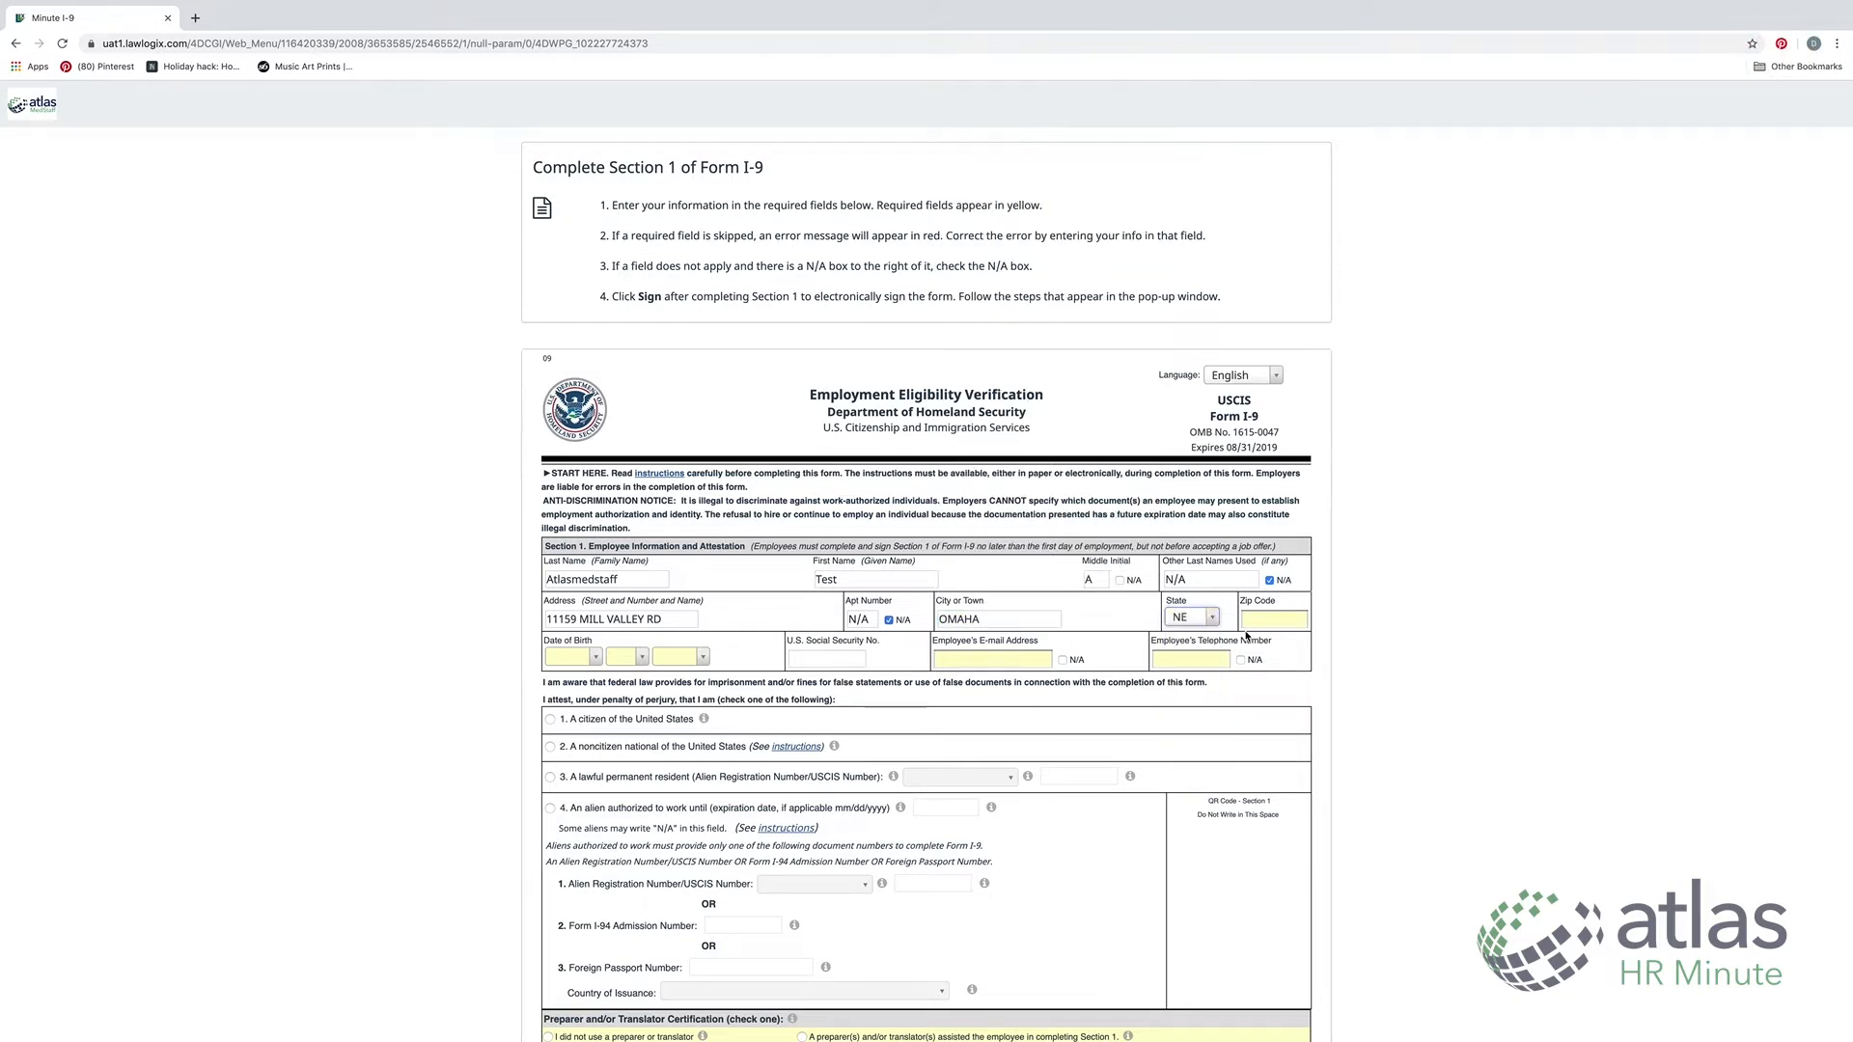
left_click(1251, 621)
type("68154")
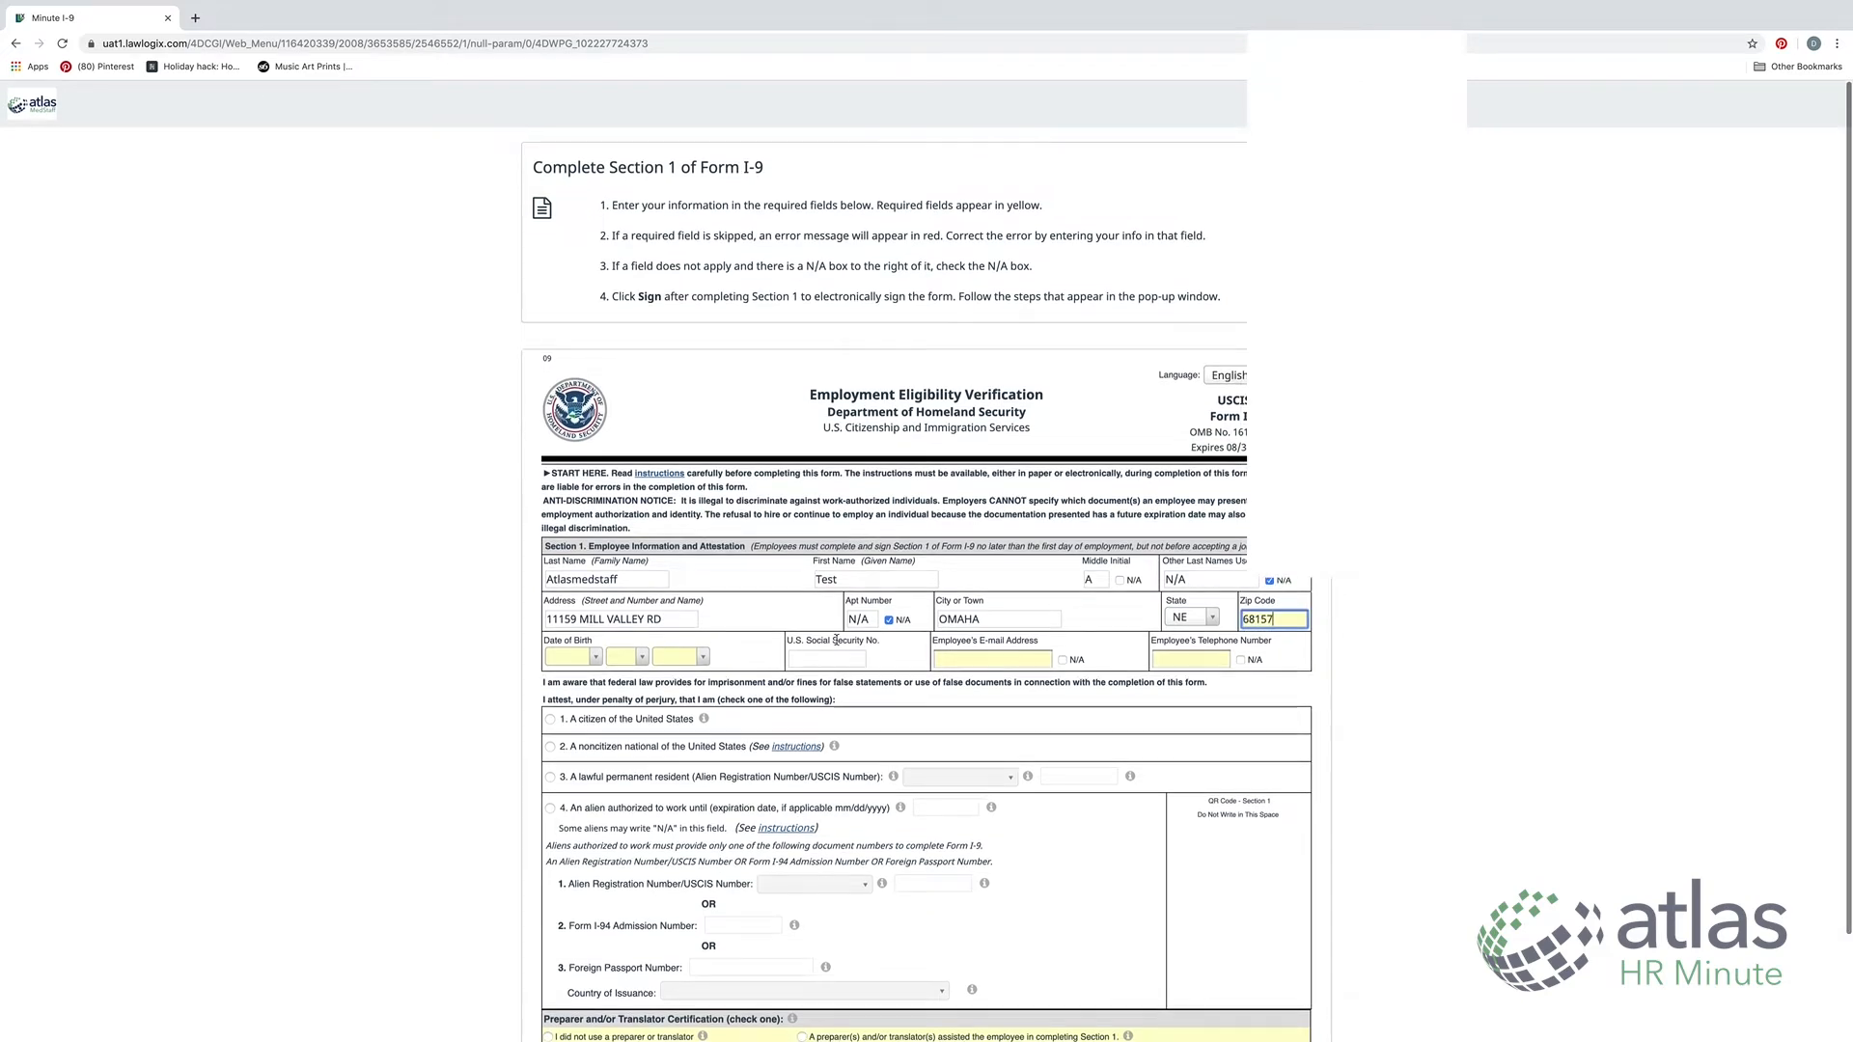
Select the employee's birth month, day and year from the Date of Birth dropdowns
left_click(599, 659)
left_click(574, 741)
left_click(642, 658)
left_click(625, 803)
left_click(702, 658)
left_click(847, 651)
Enter the employee's Social Security number and mark e-mail and telephone N/A
left_click(831, 658)
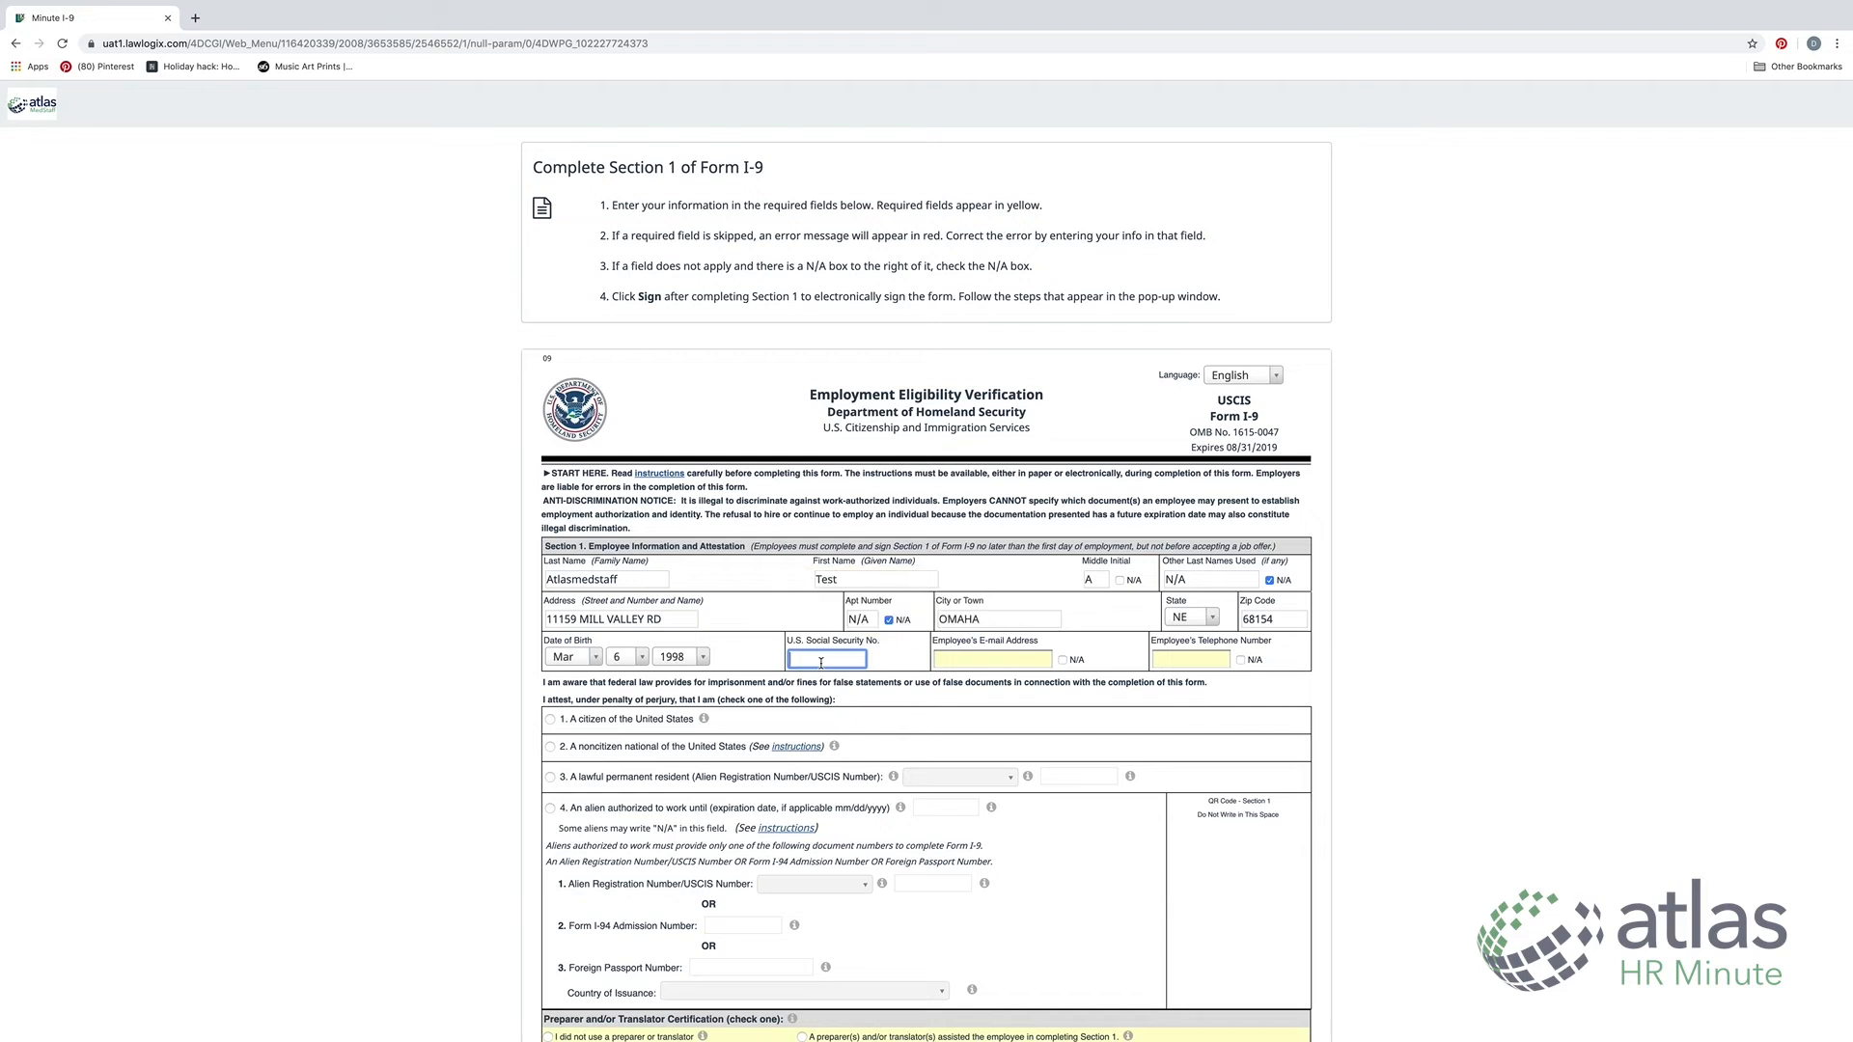
type("121212121")
left_click(970, 664)
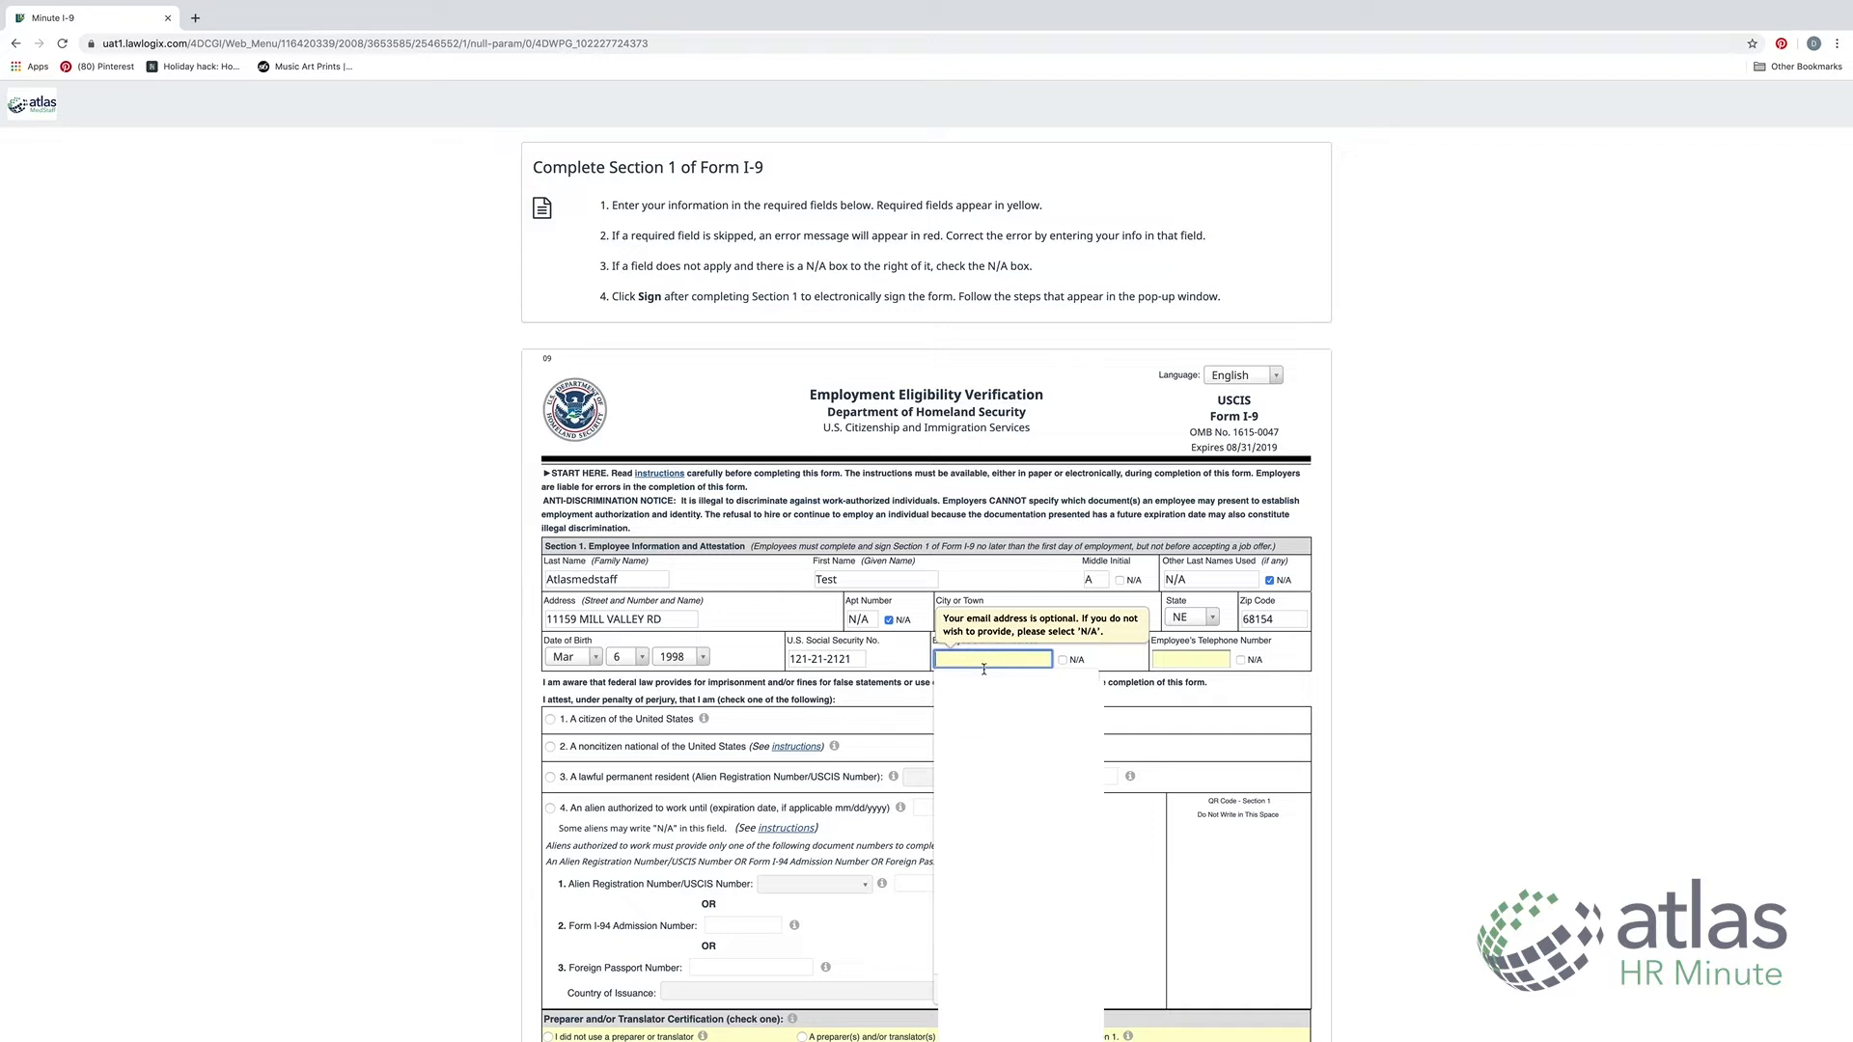
left_click(1063, 661)
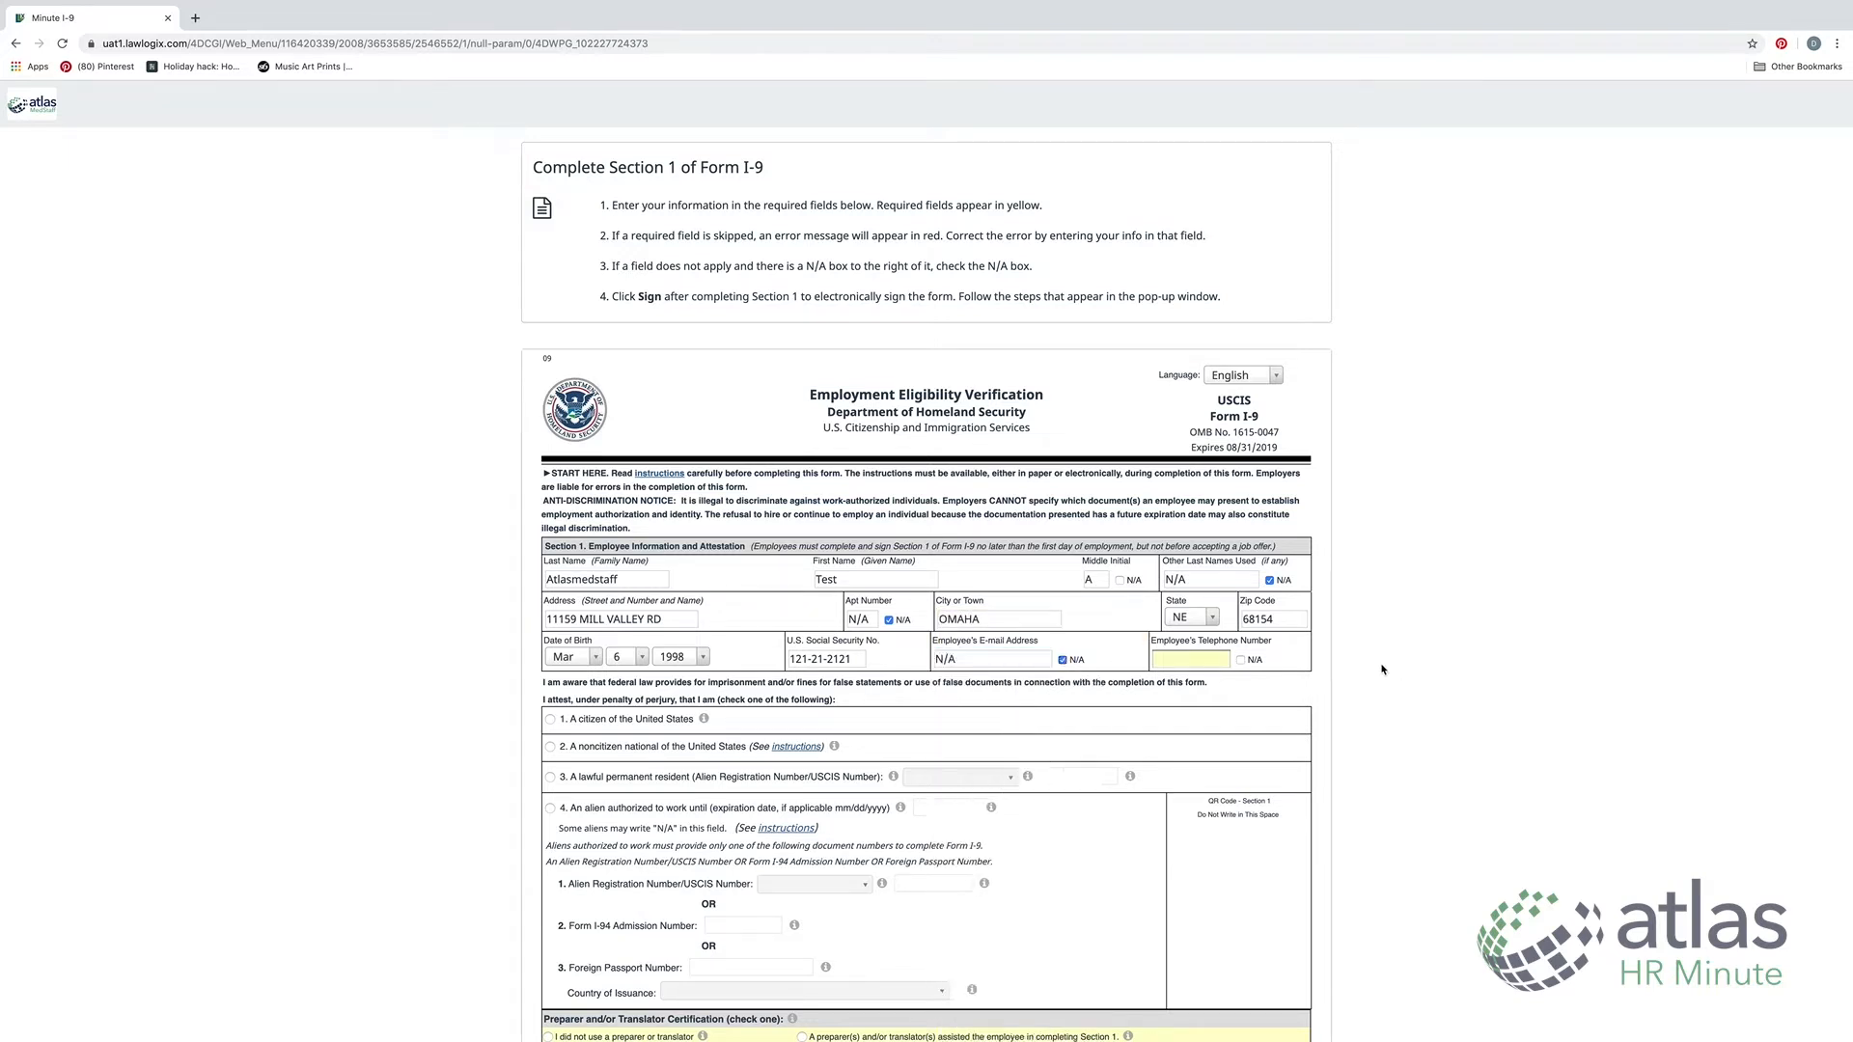
left_click(1242, 661)
Choose 'A citizen of the United States' and 'I did not use a preparer or translator', then Sign
scroll(738, 726, "down", 1)
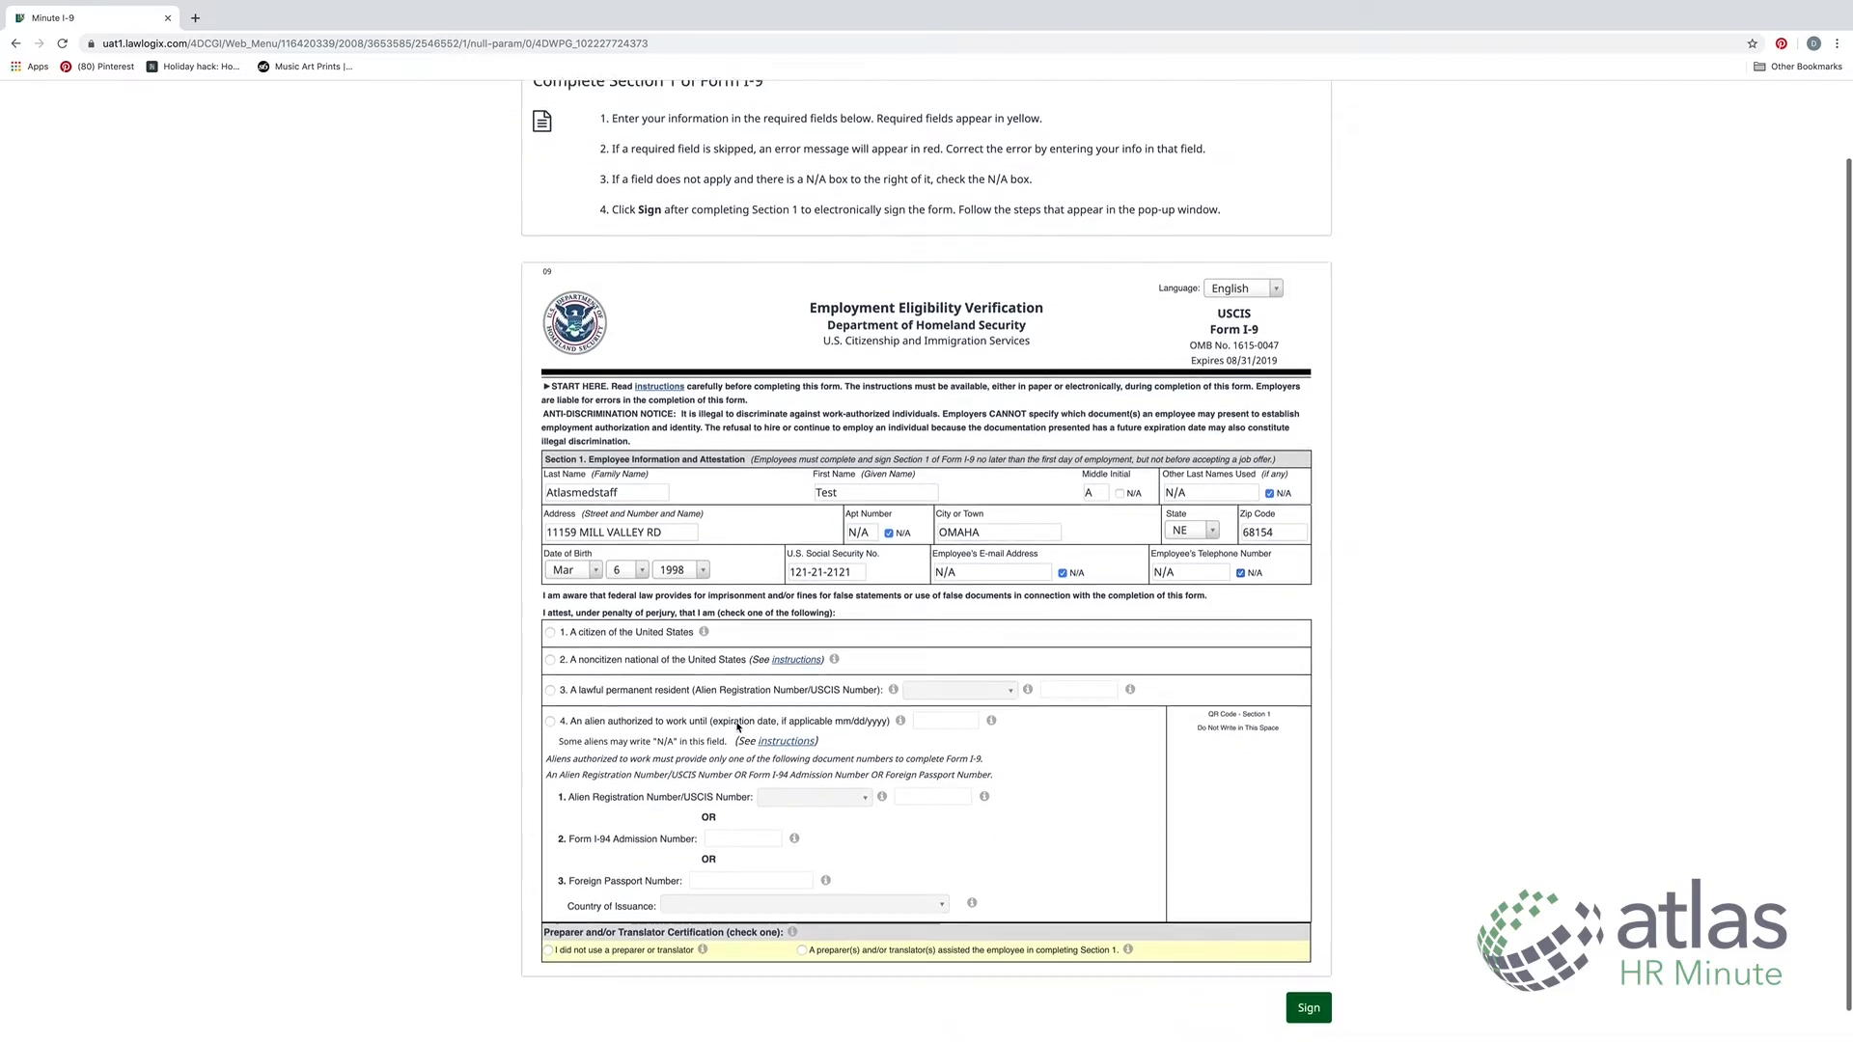
scroll(738, 725, "down", 1)
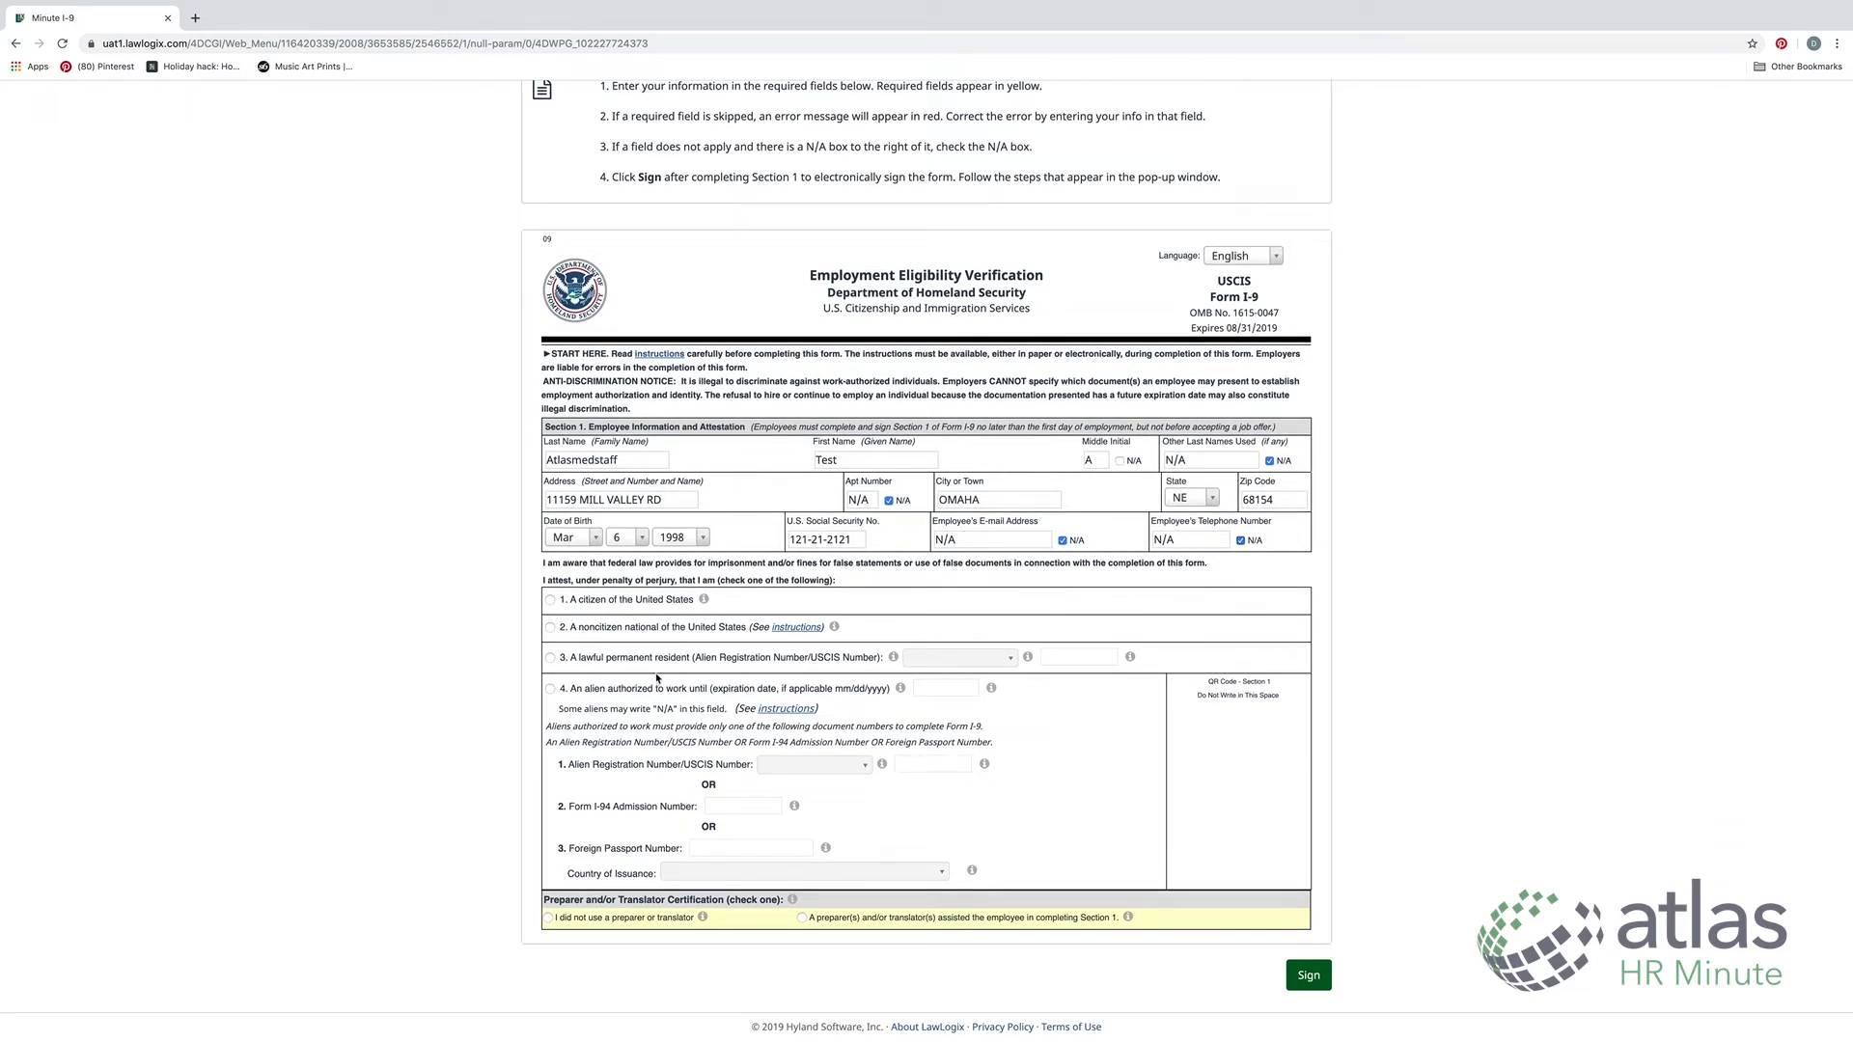
left_click(550, 601)
scroll(819, 699, "up", 3)
scroll(819, 797, "down", 3)
left_click(548, 920)
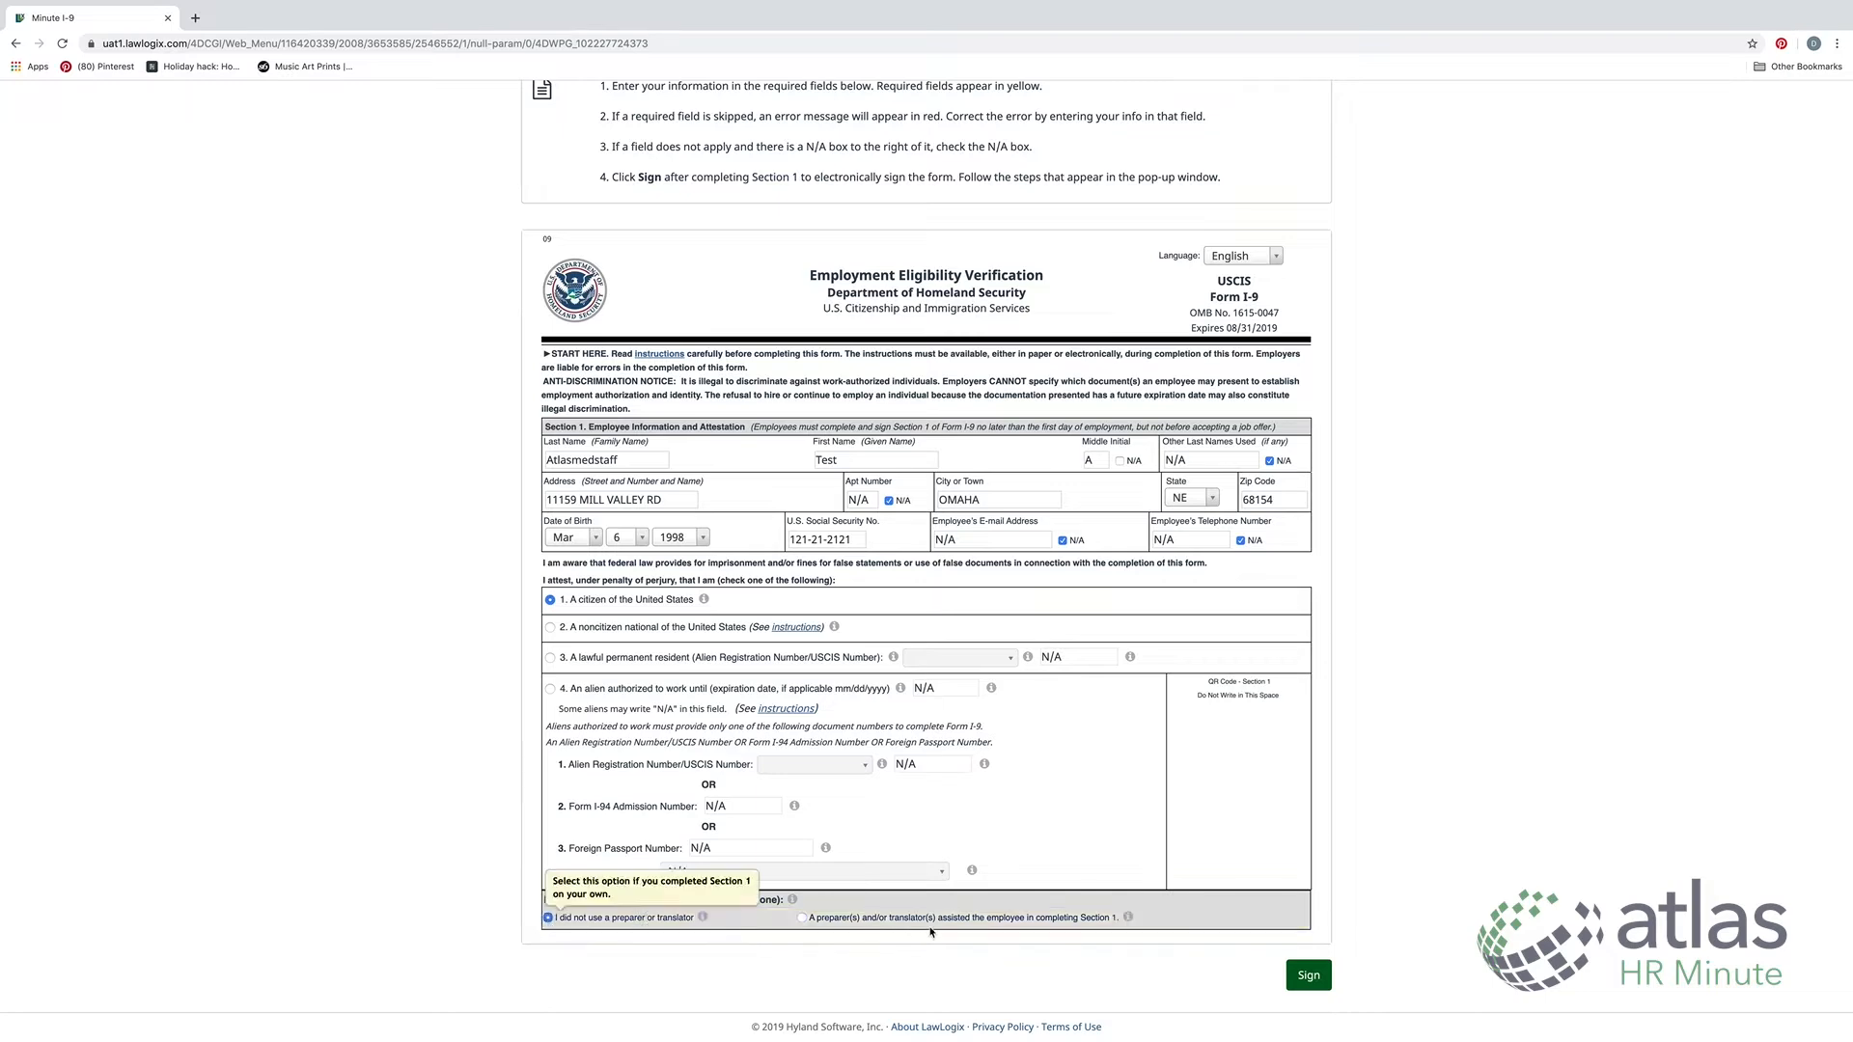
scroll(1194, 897, "up", 1)
scroll(1191, 890, "down", 1)
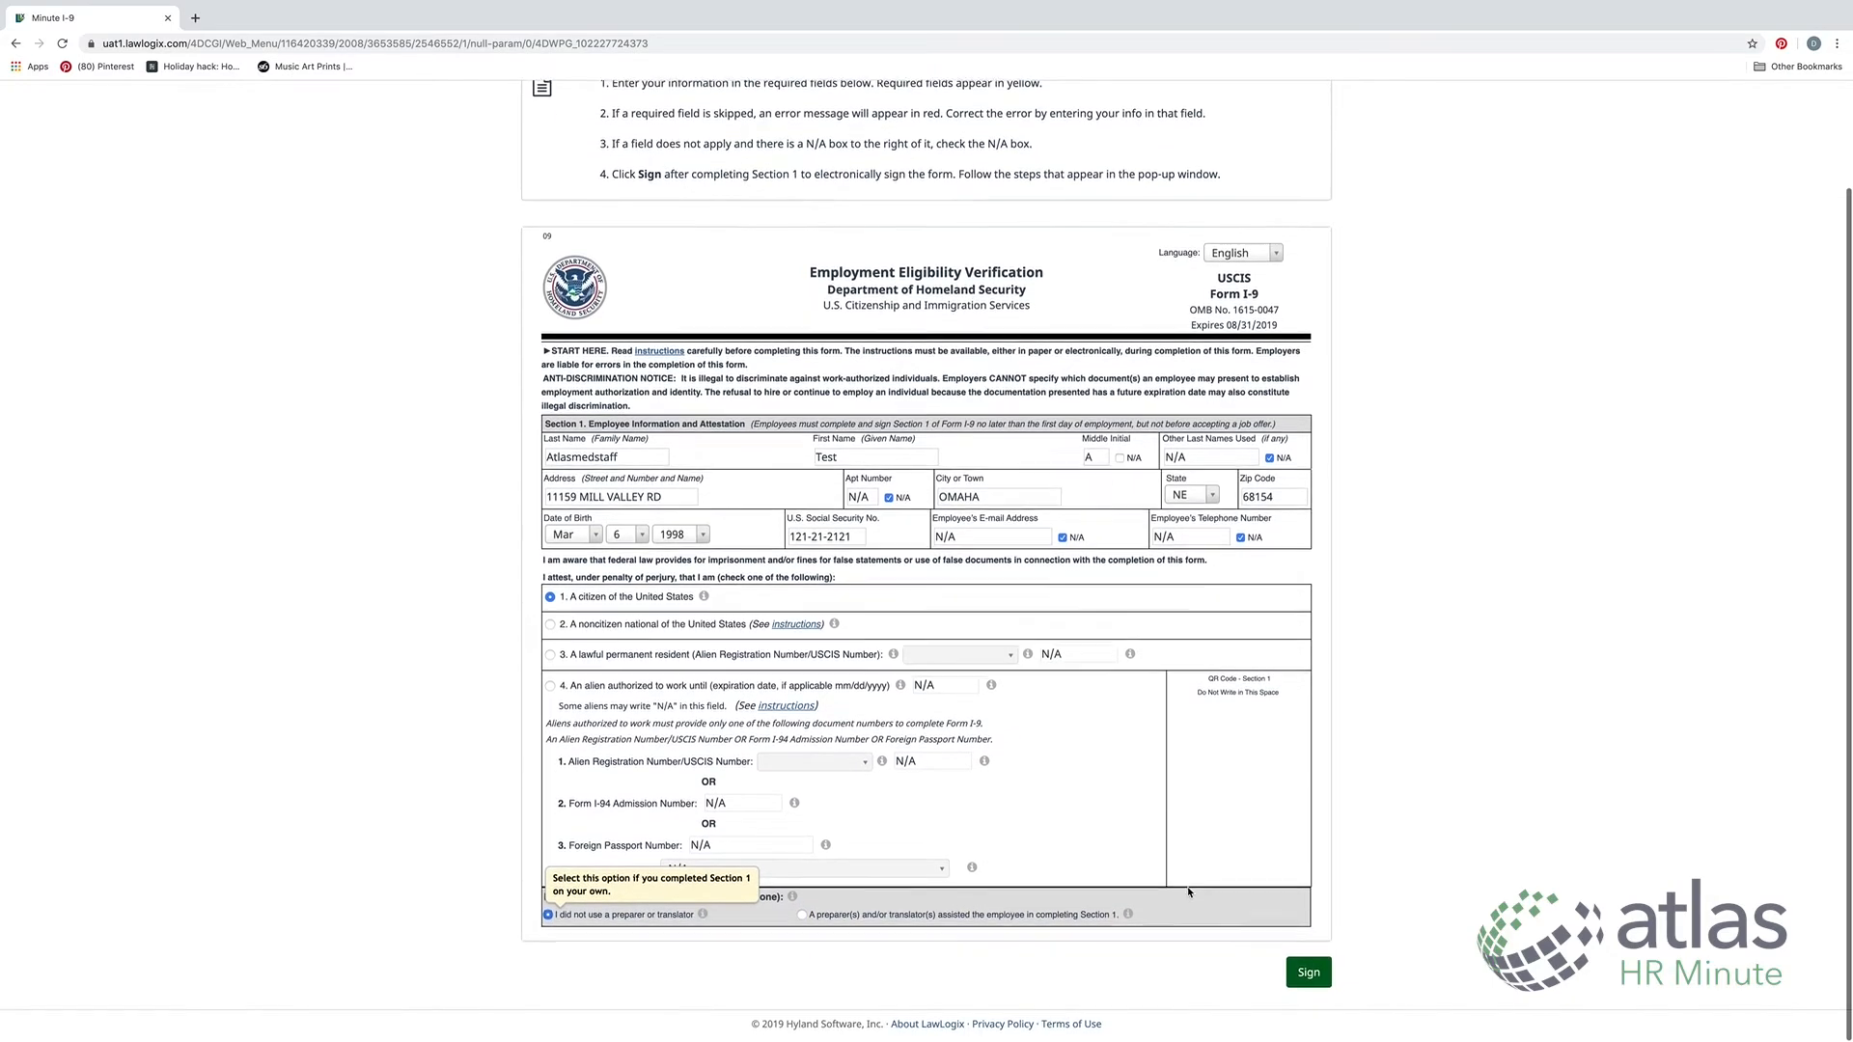
left_click(1309, 977)
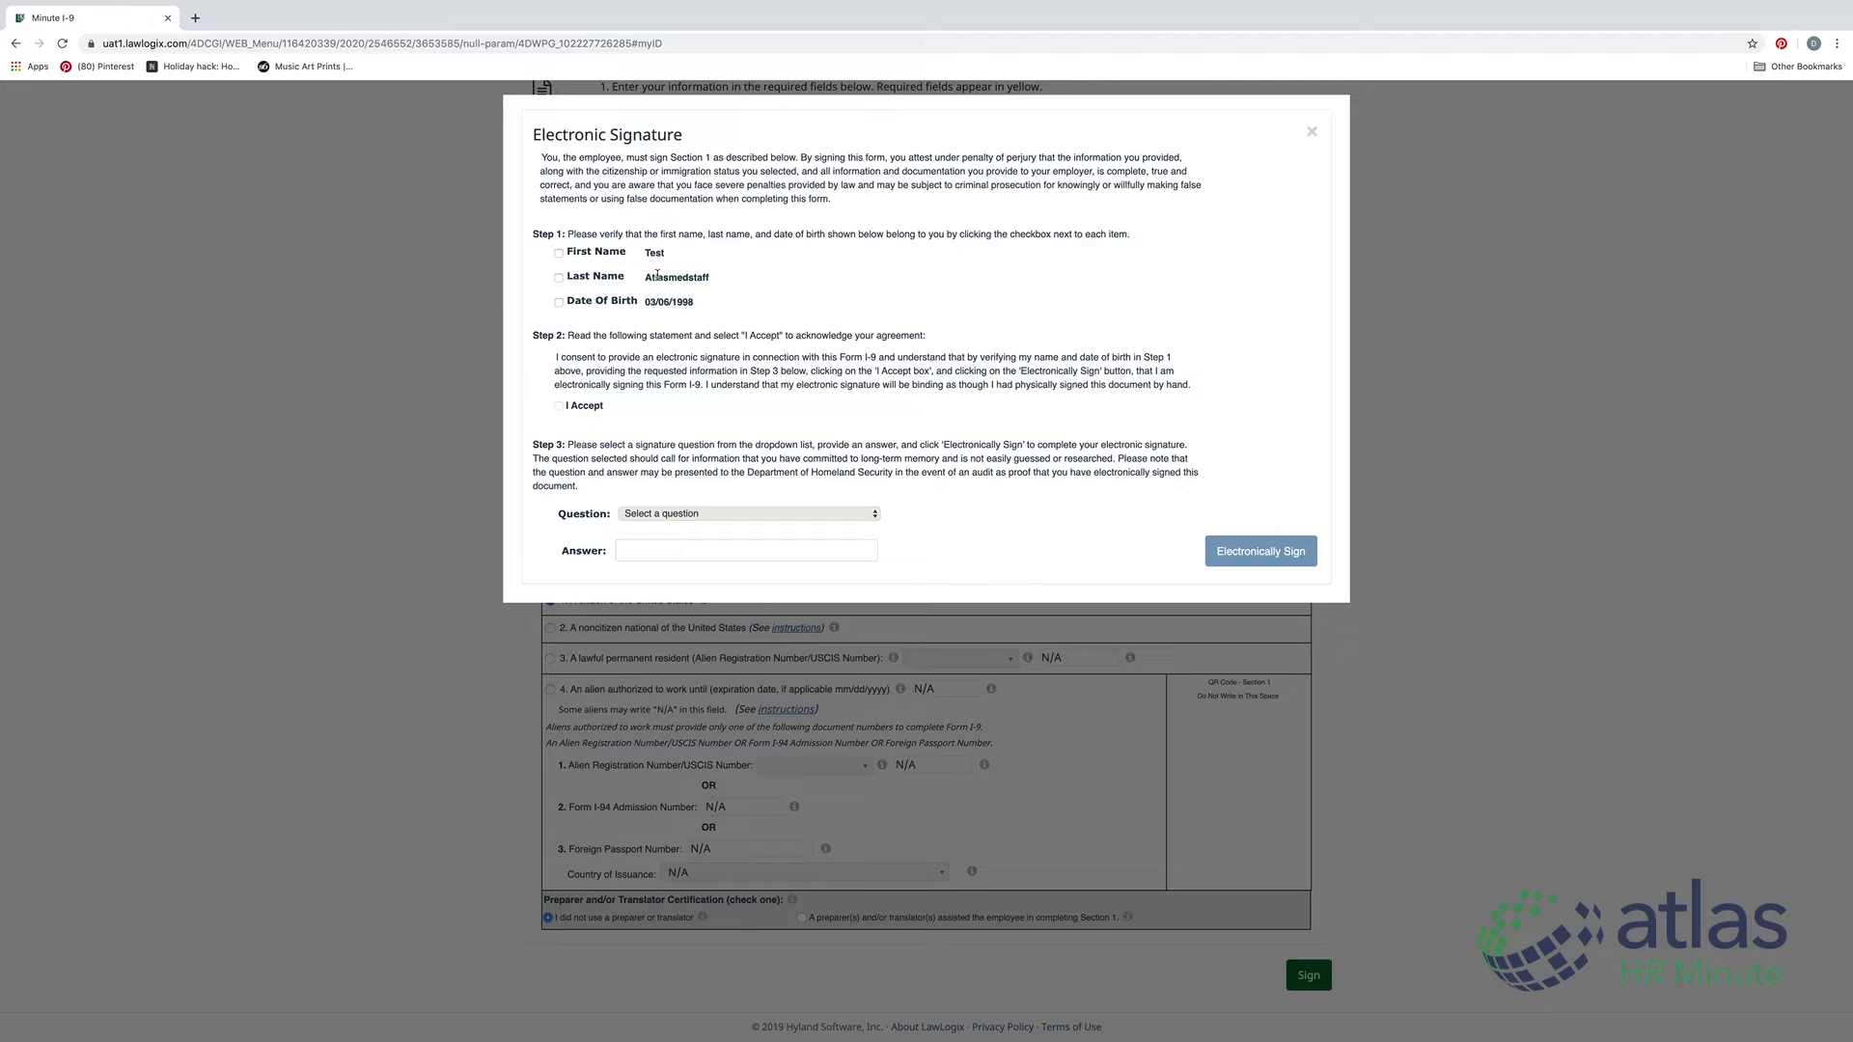
Confirm the first name, last name and date of birth, and accept the e-signature consent
left_click(558, 252)
left_click(559, 278)
left_click(559, 302)
left_click(560, 407)
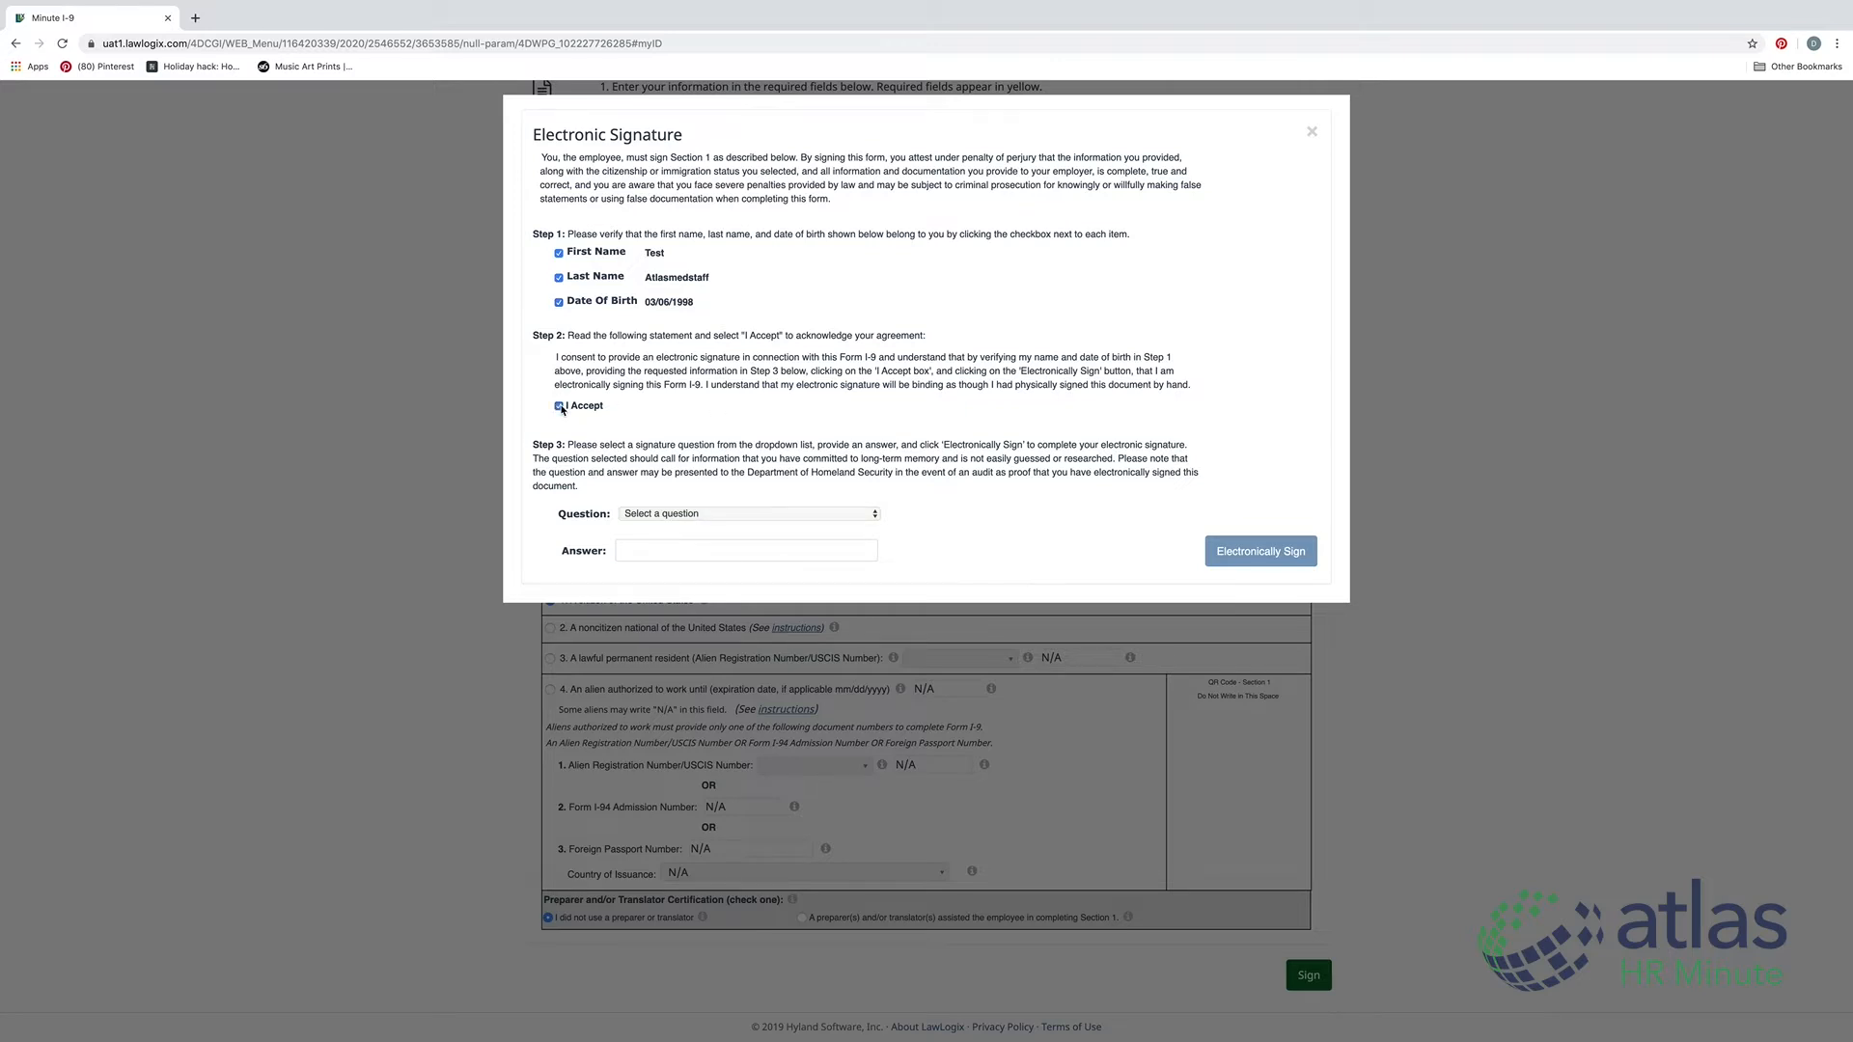
Answer the father's middle name security question and electronically sign Section 1
left_click(715, 514)
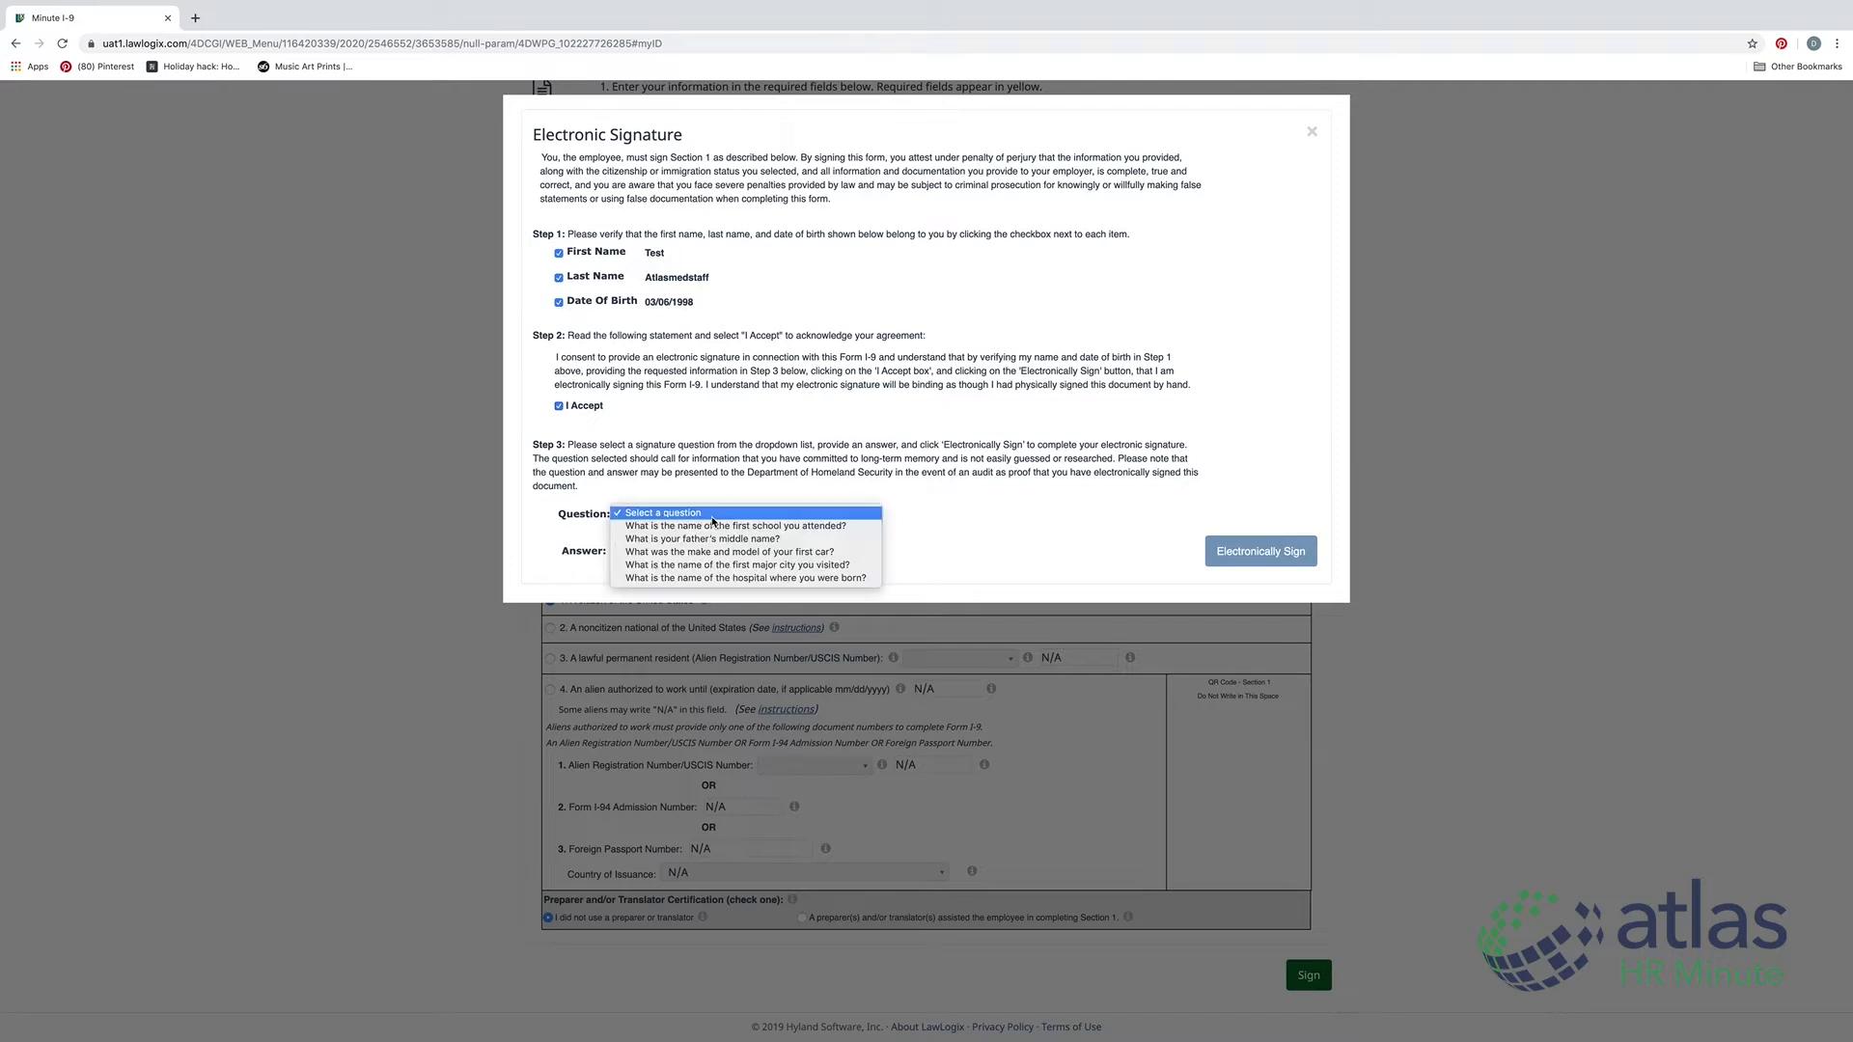
left_click(759, 541)
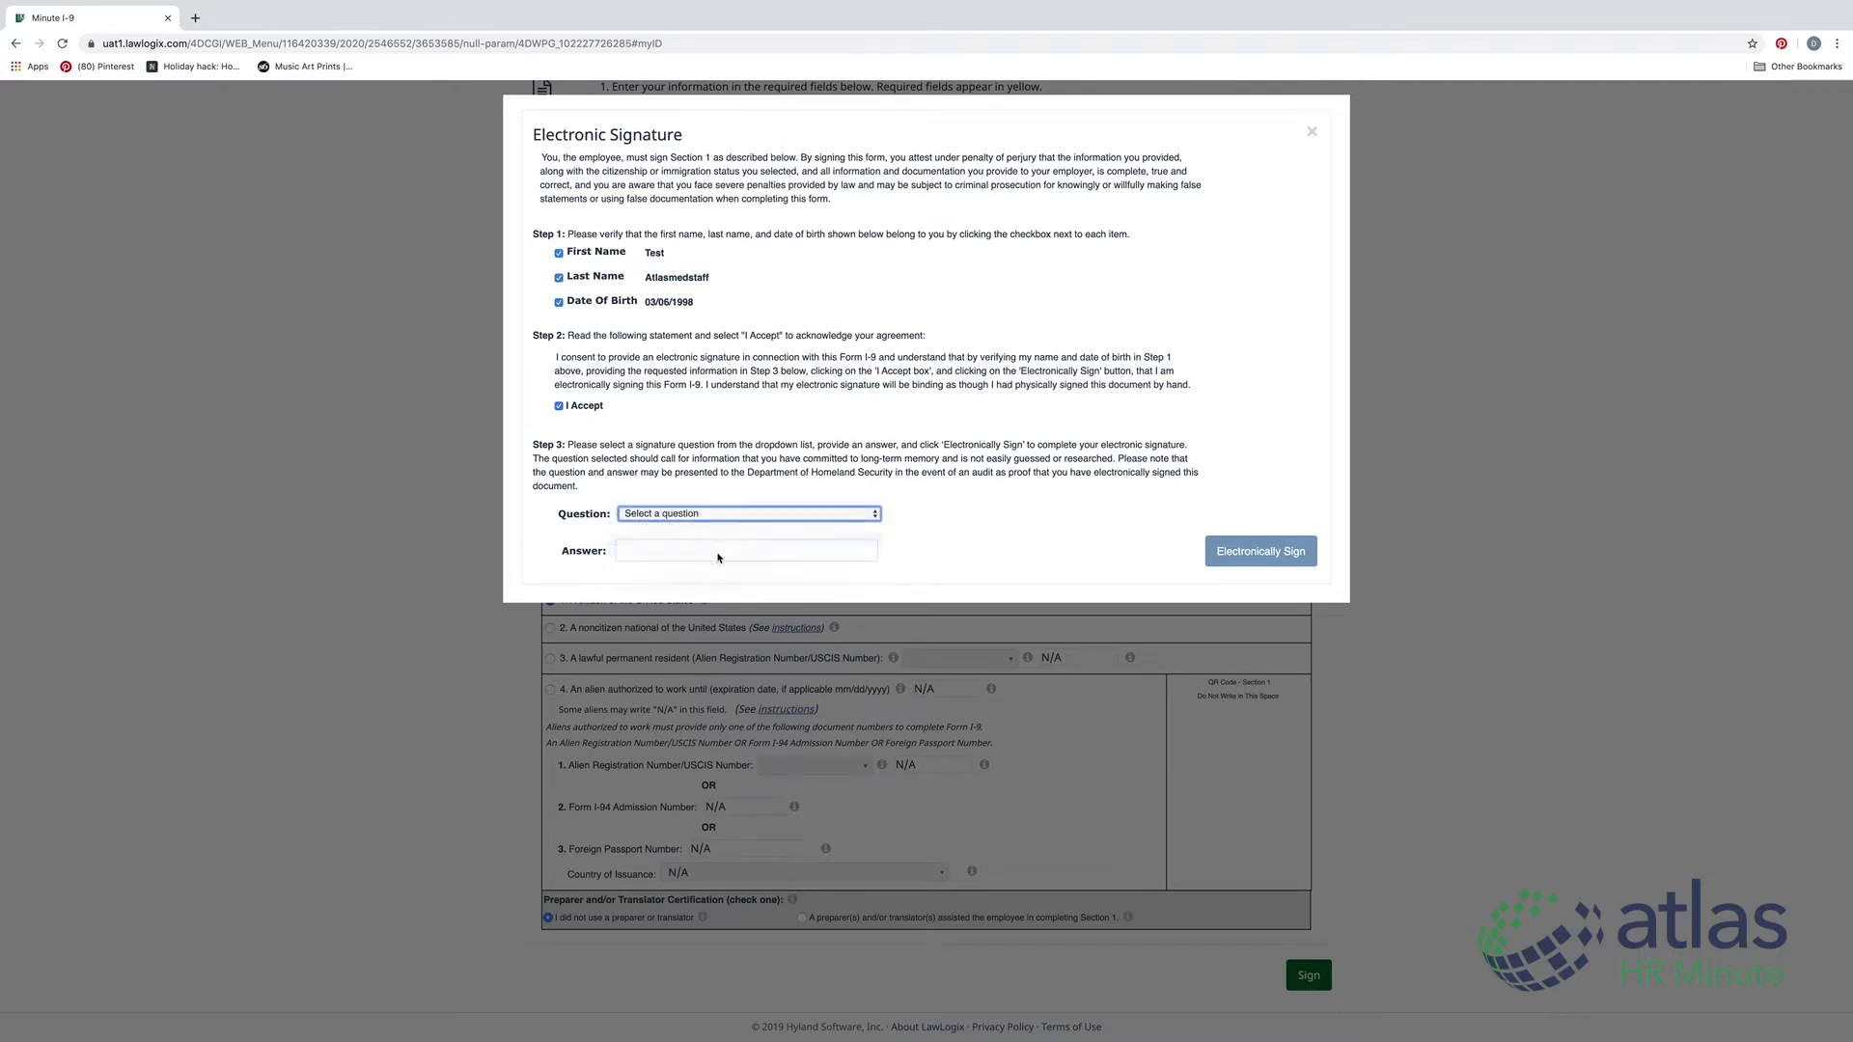
left_click(694, 551)
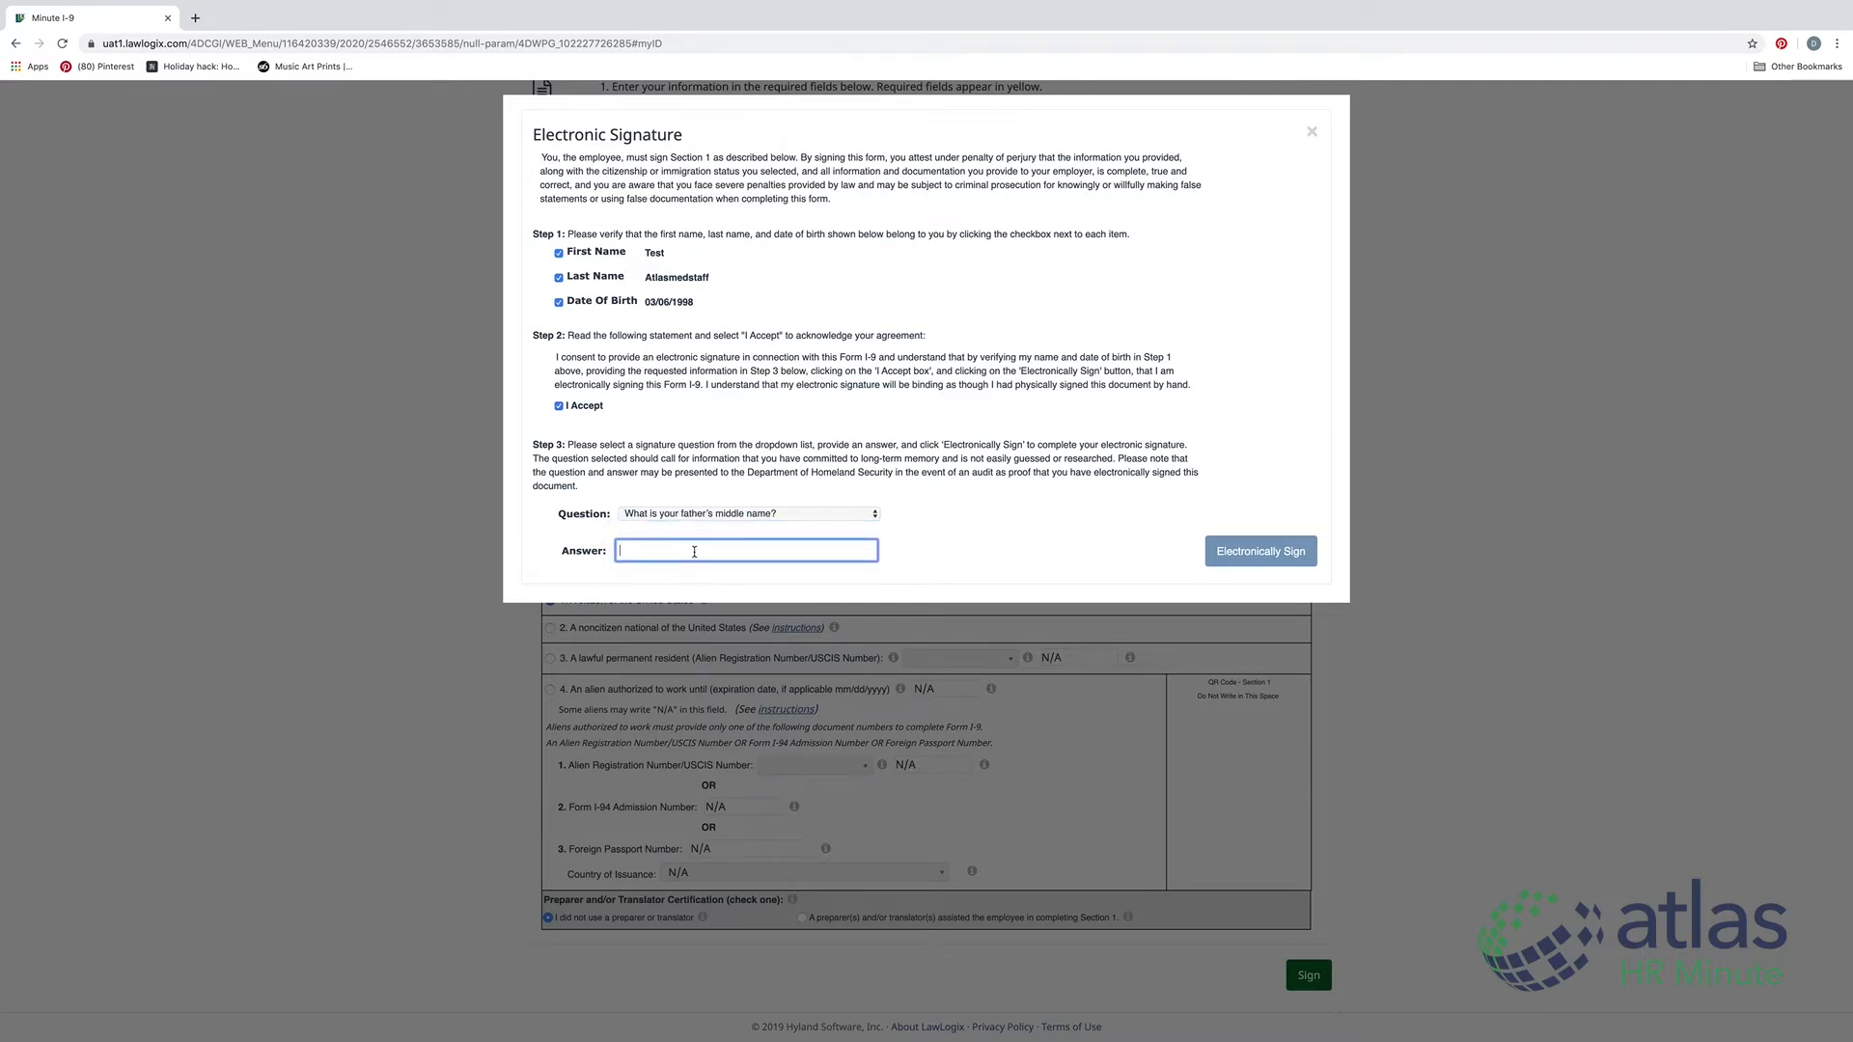
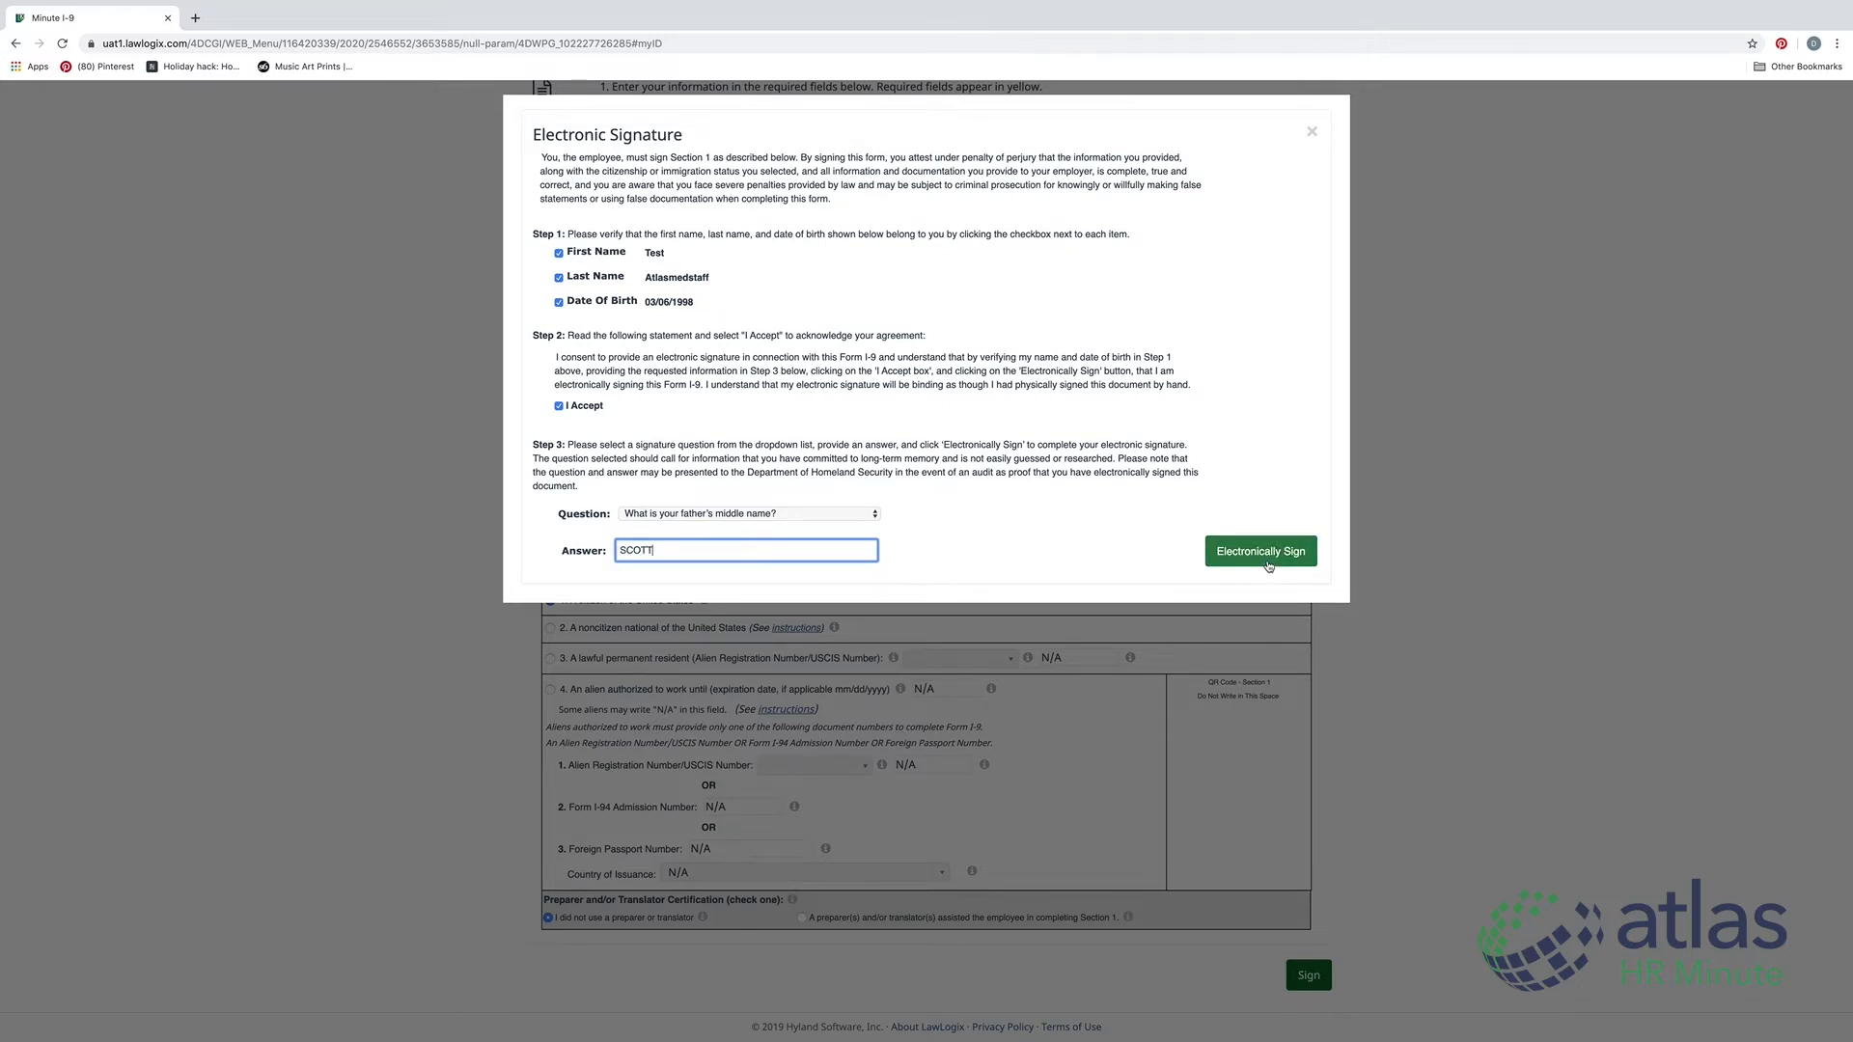
left_click(1269, 561)
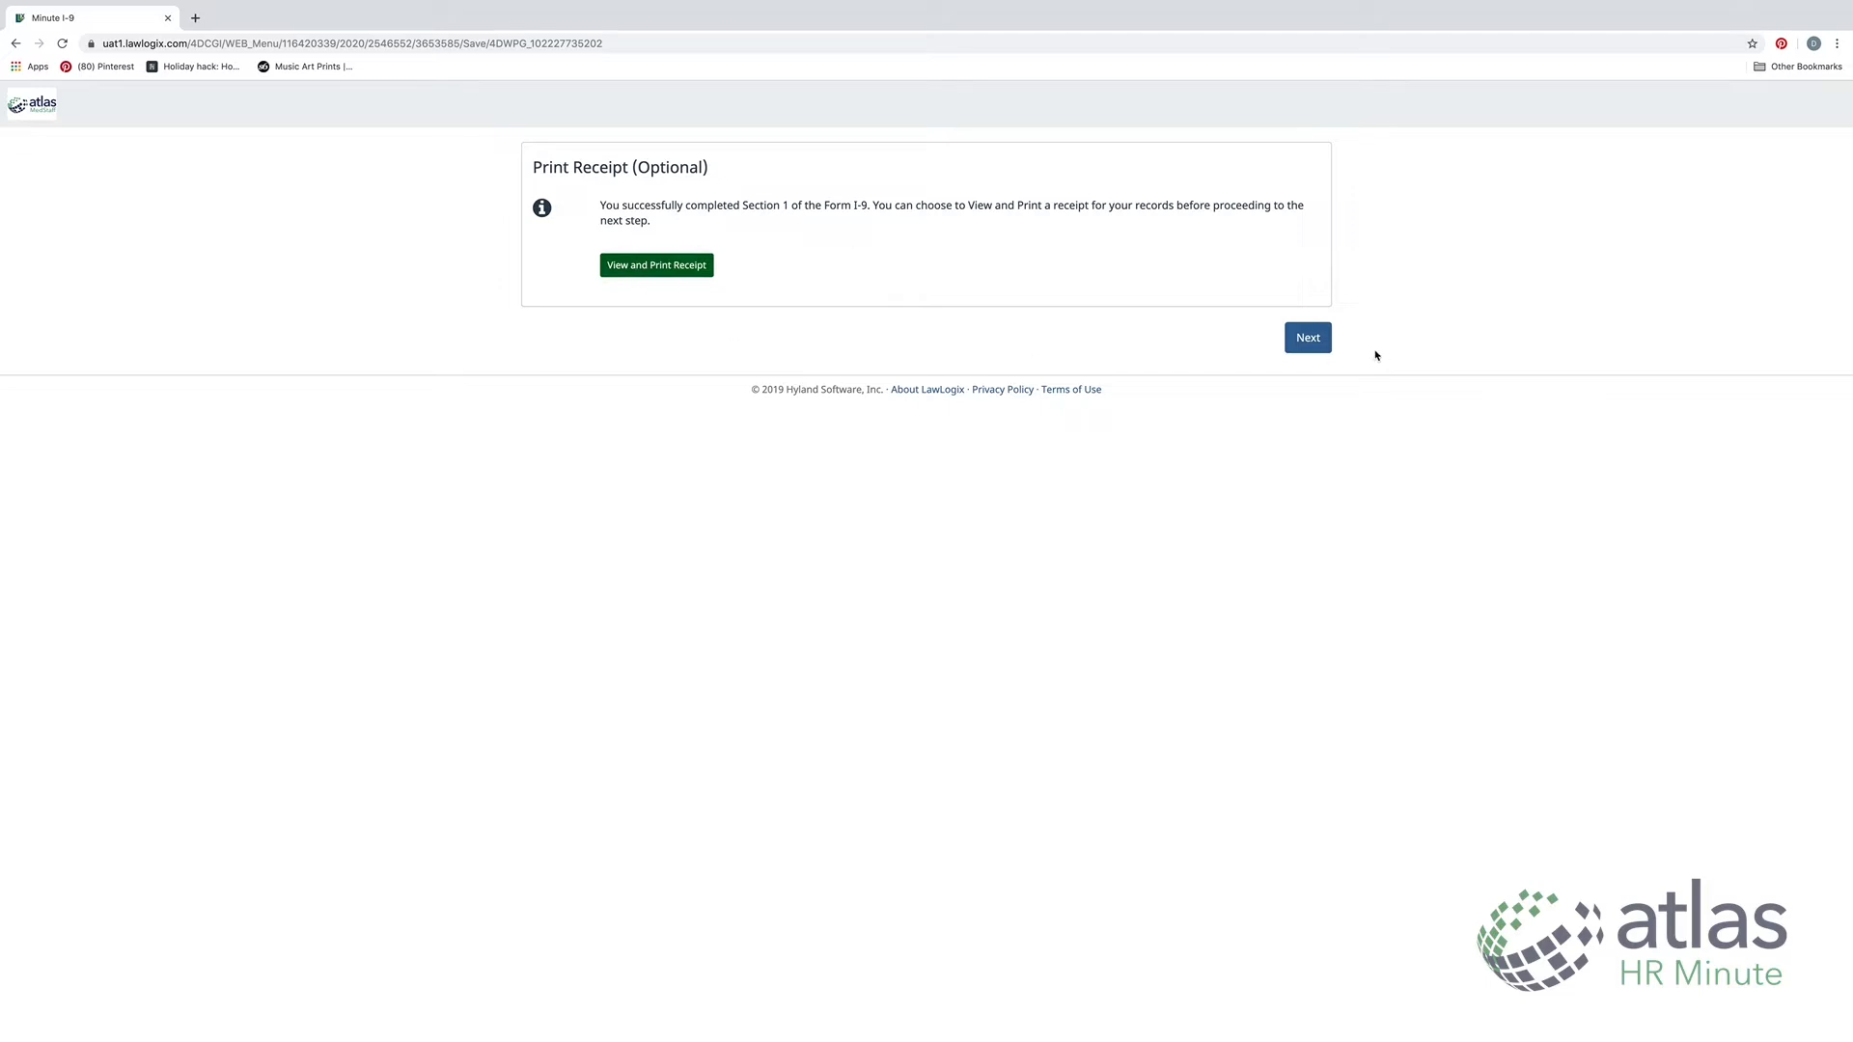
Skip the receipt and continue past the List A/B/C documents to Section 2 Completion
left_click(1318, 344)
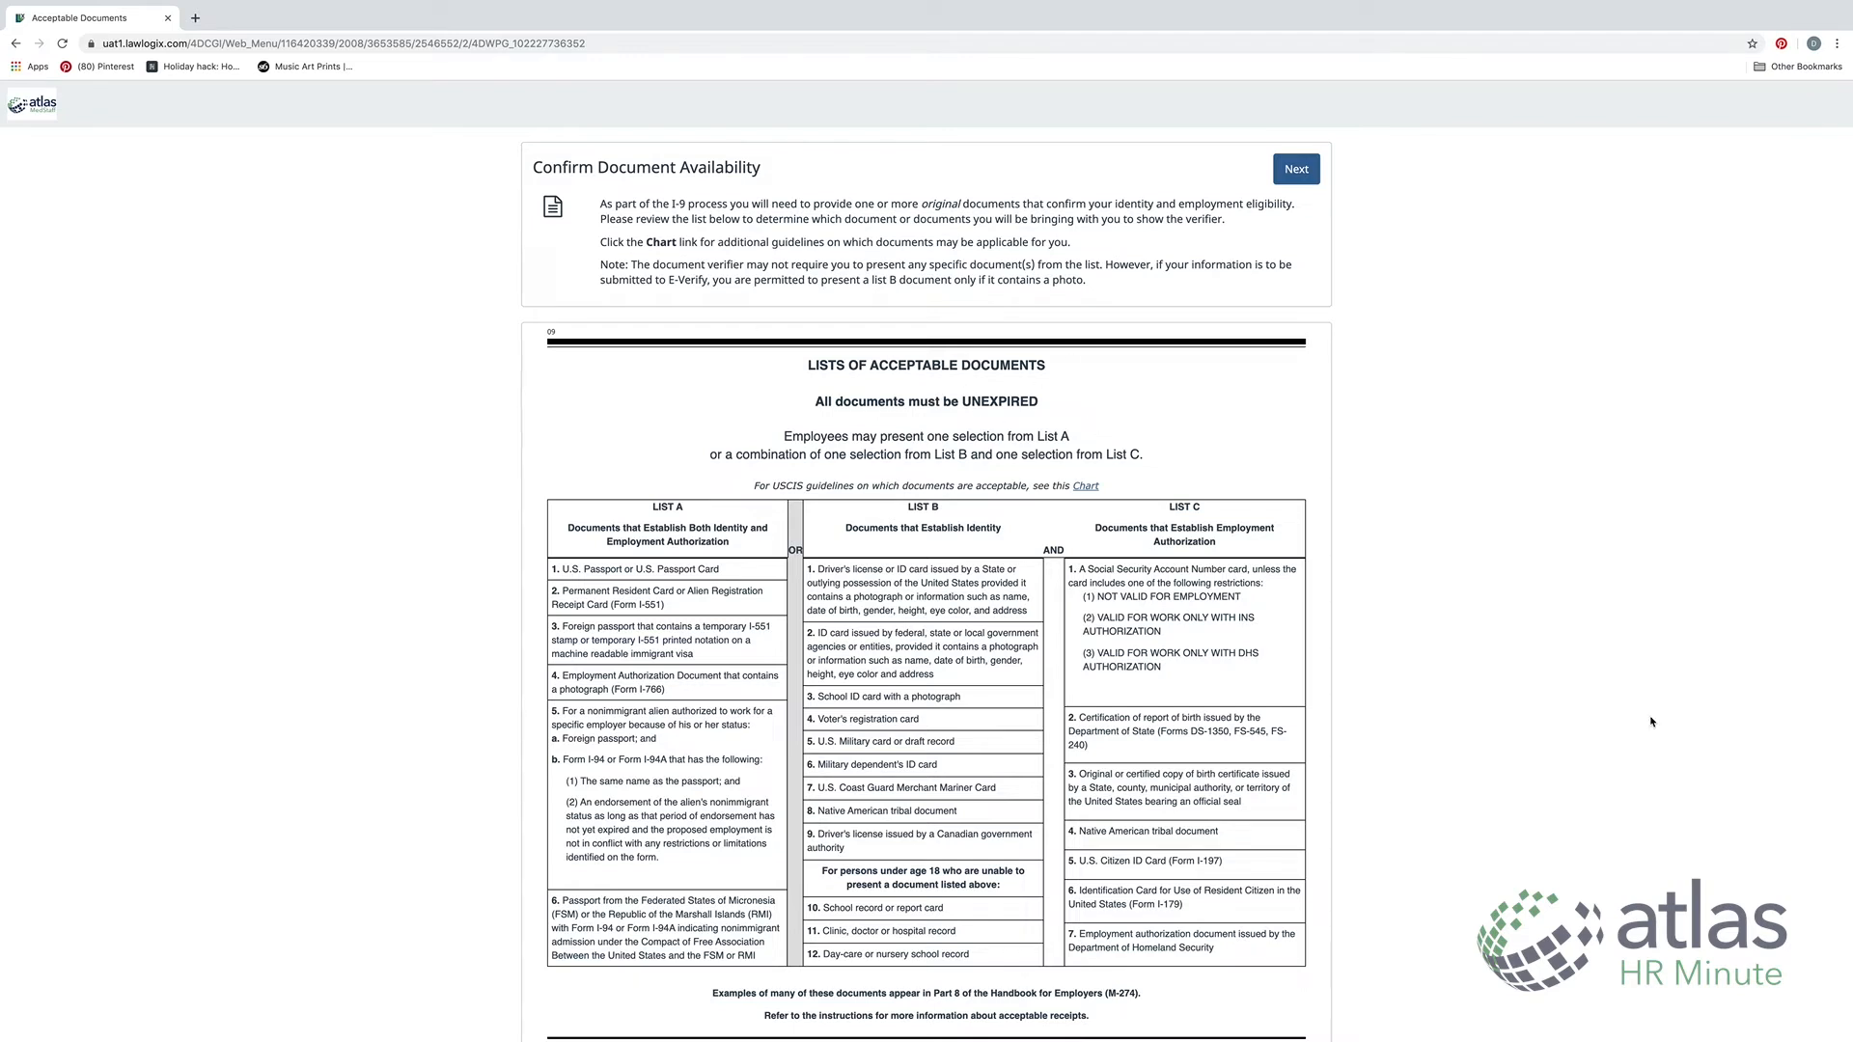
left_click(1290, 170)
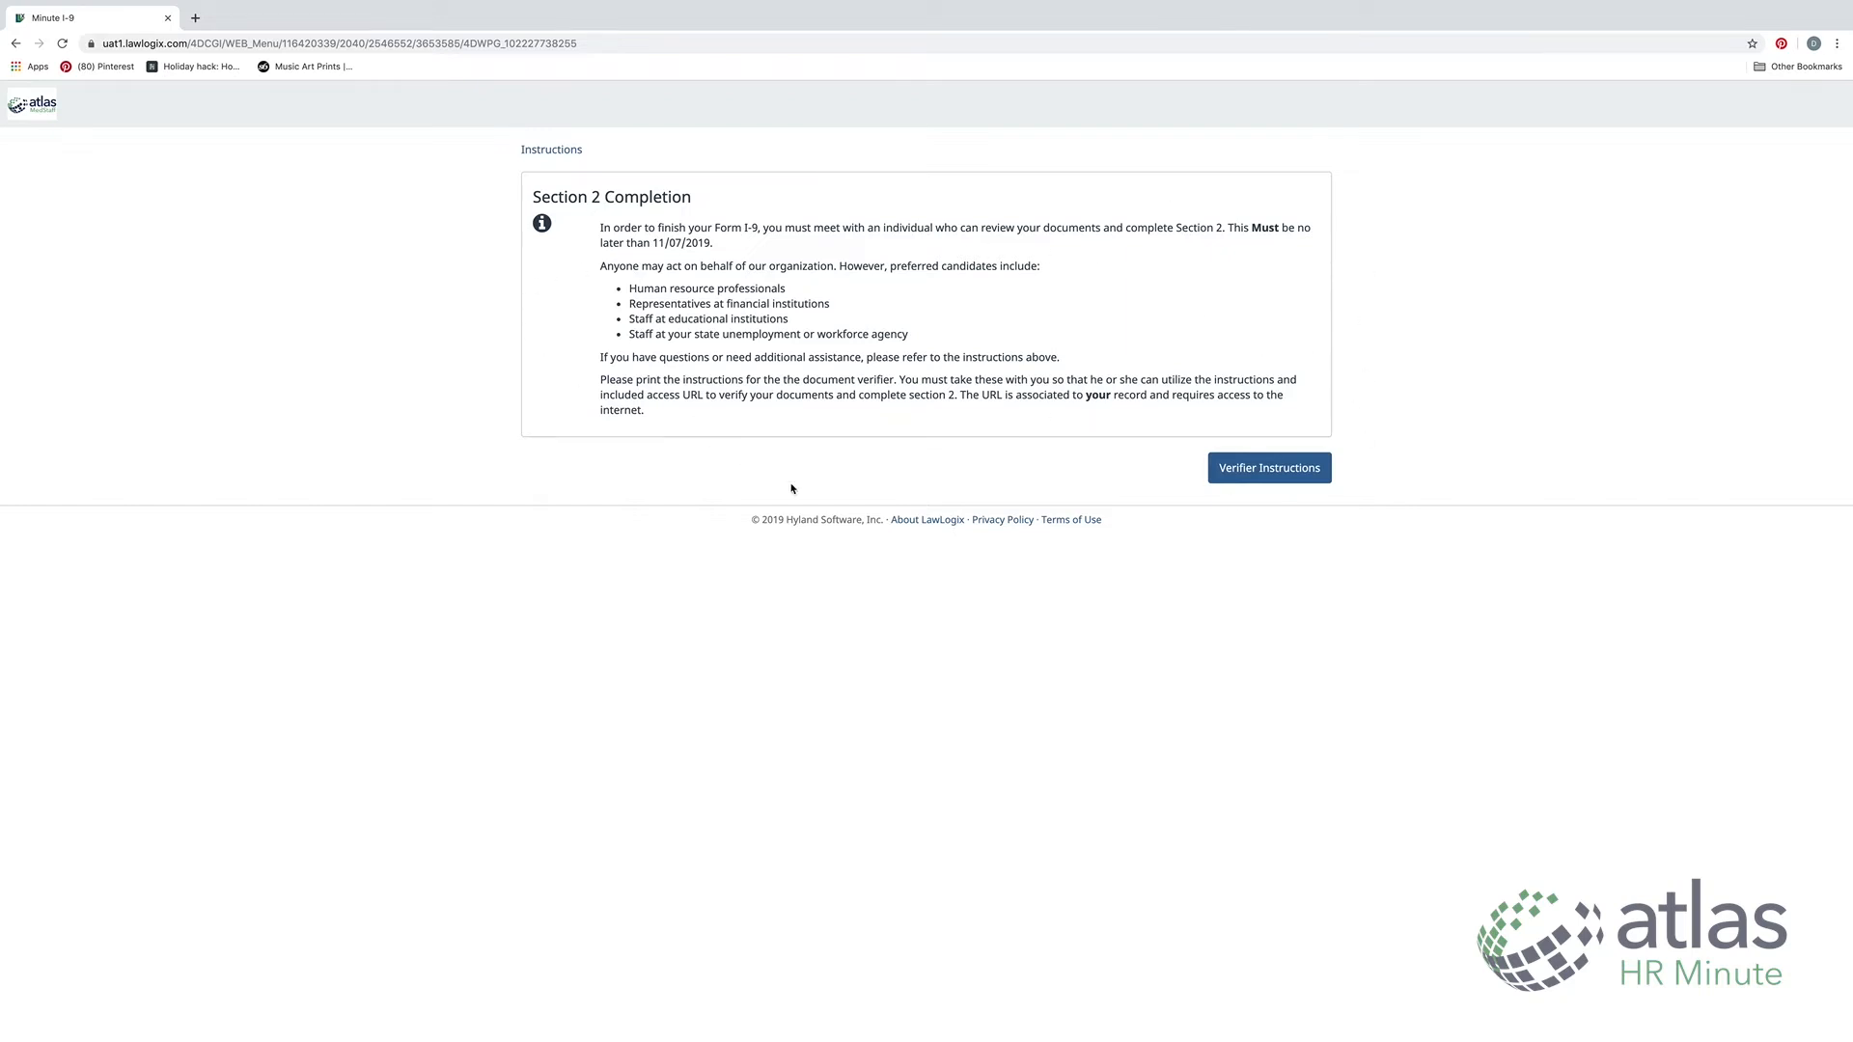
Open the Verifier Instructions and follow the remote agent's LawLogix access link
left_click(1270, 467)
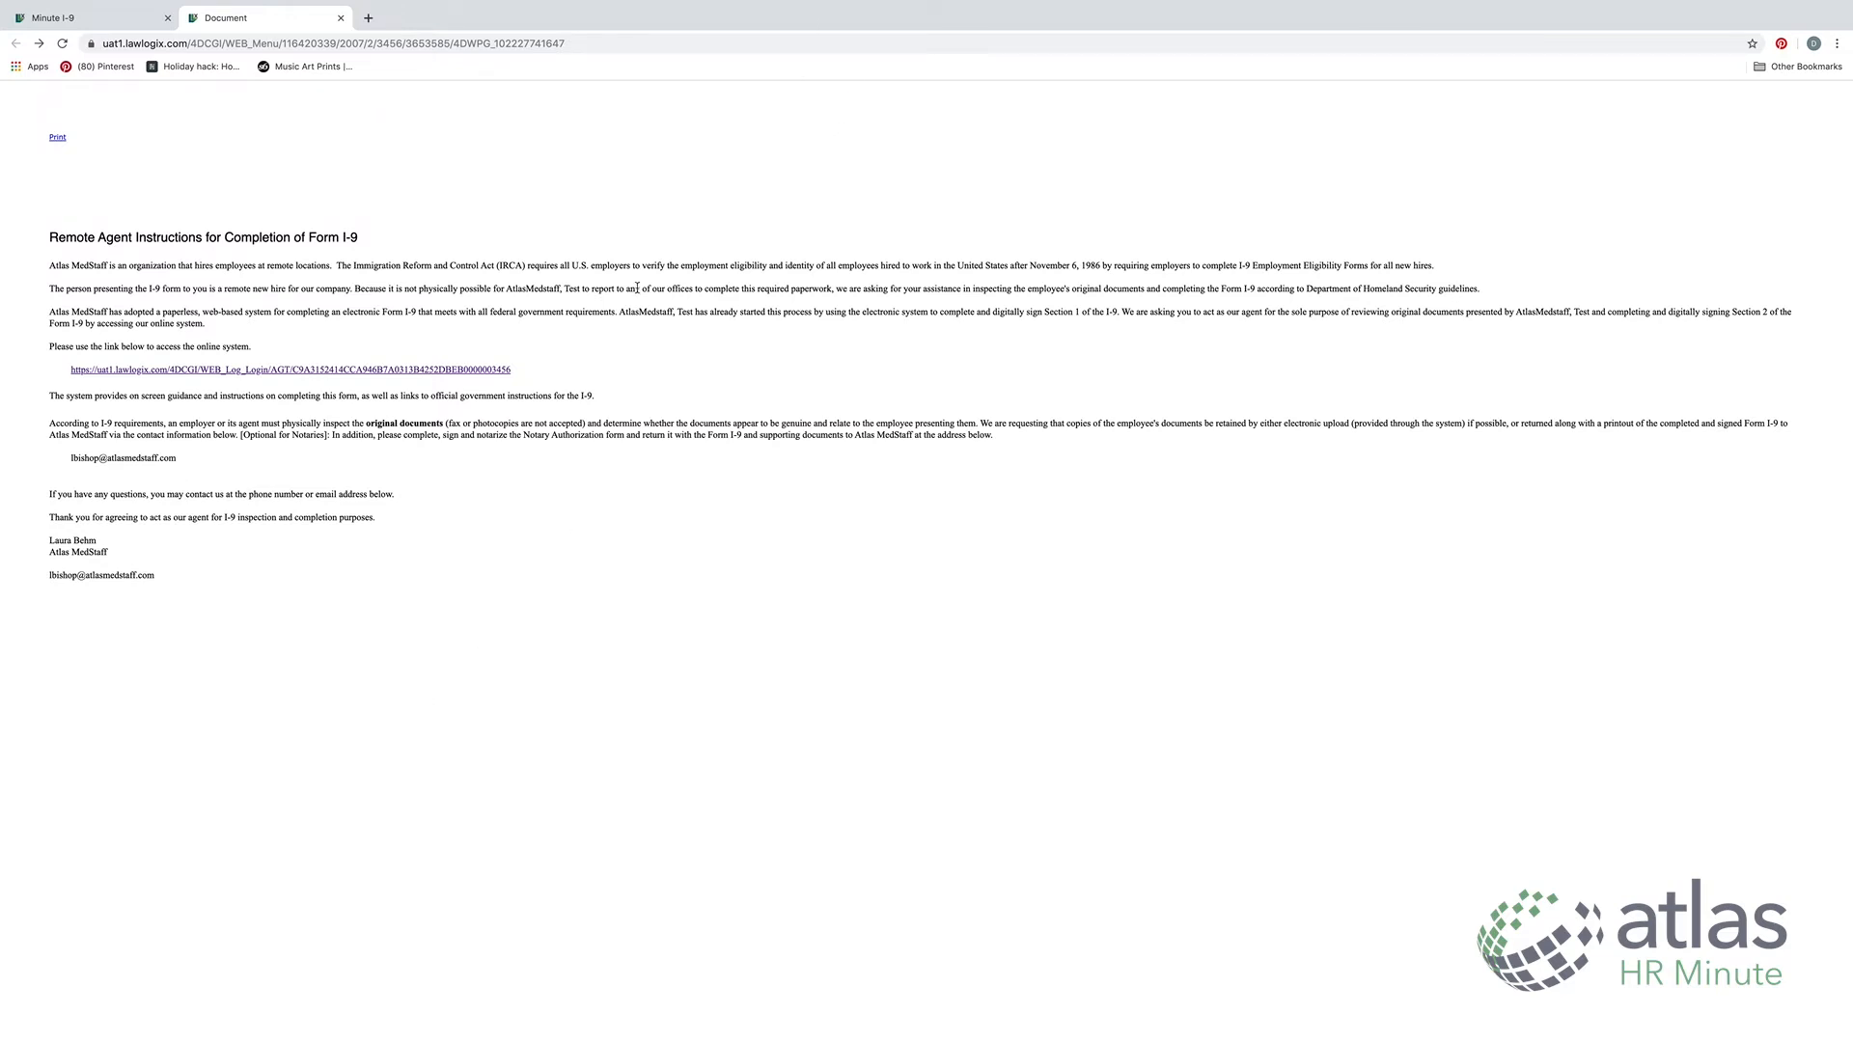
left_click(475, 372)
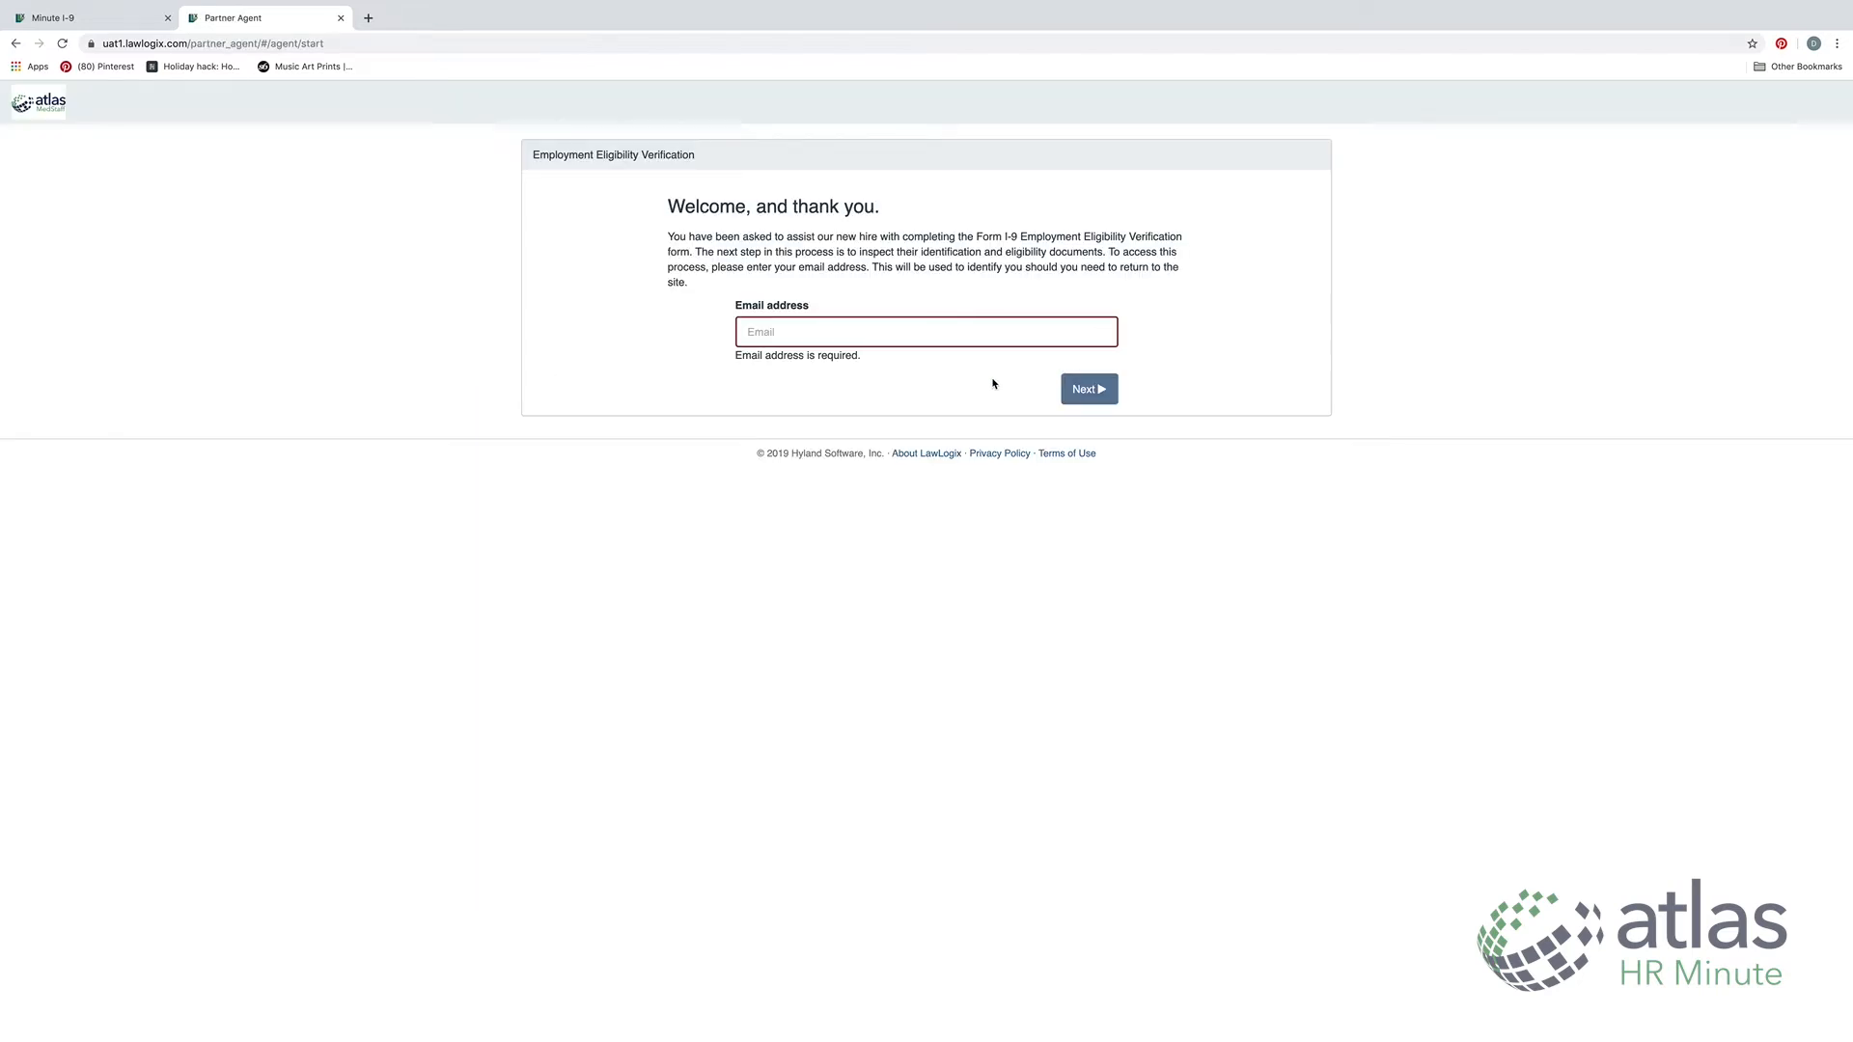
Enter the remote agent's e-mail address and continue to the access-code step
left_click(804, 342)
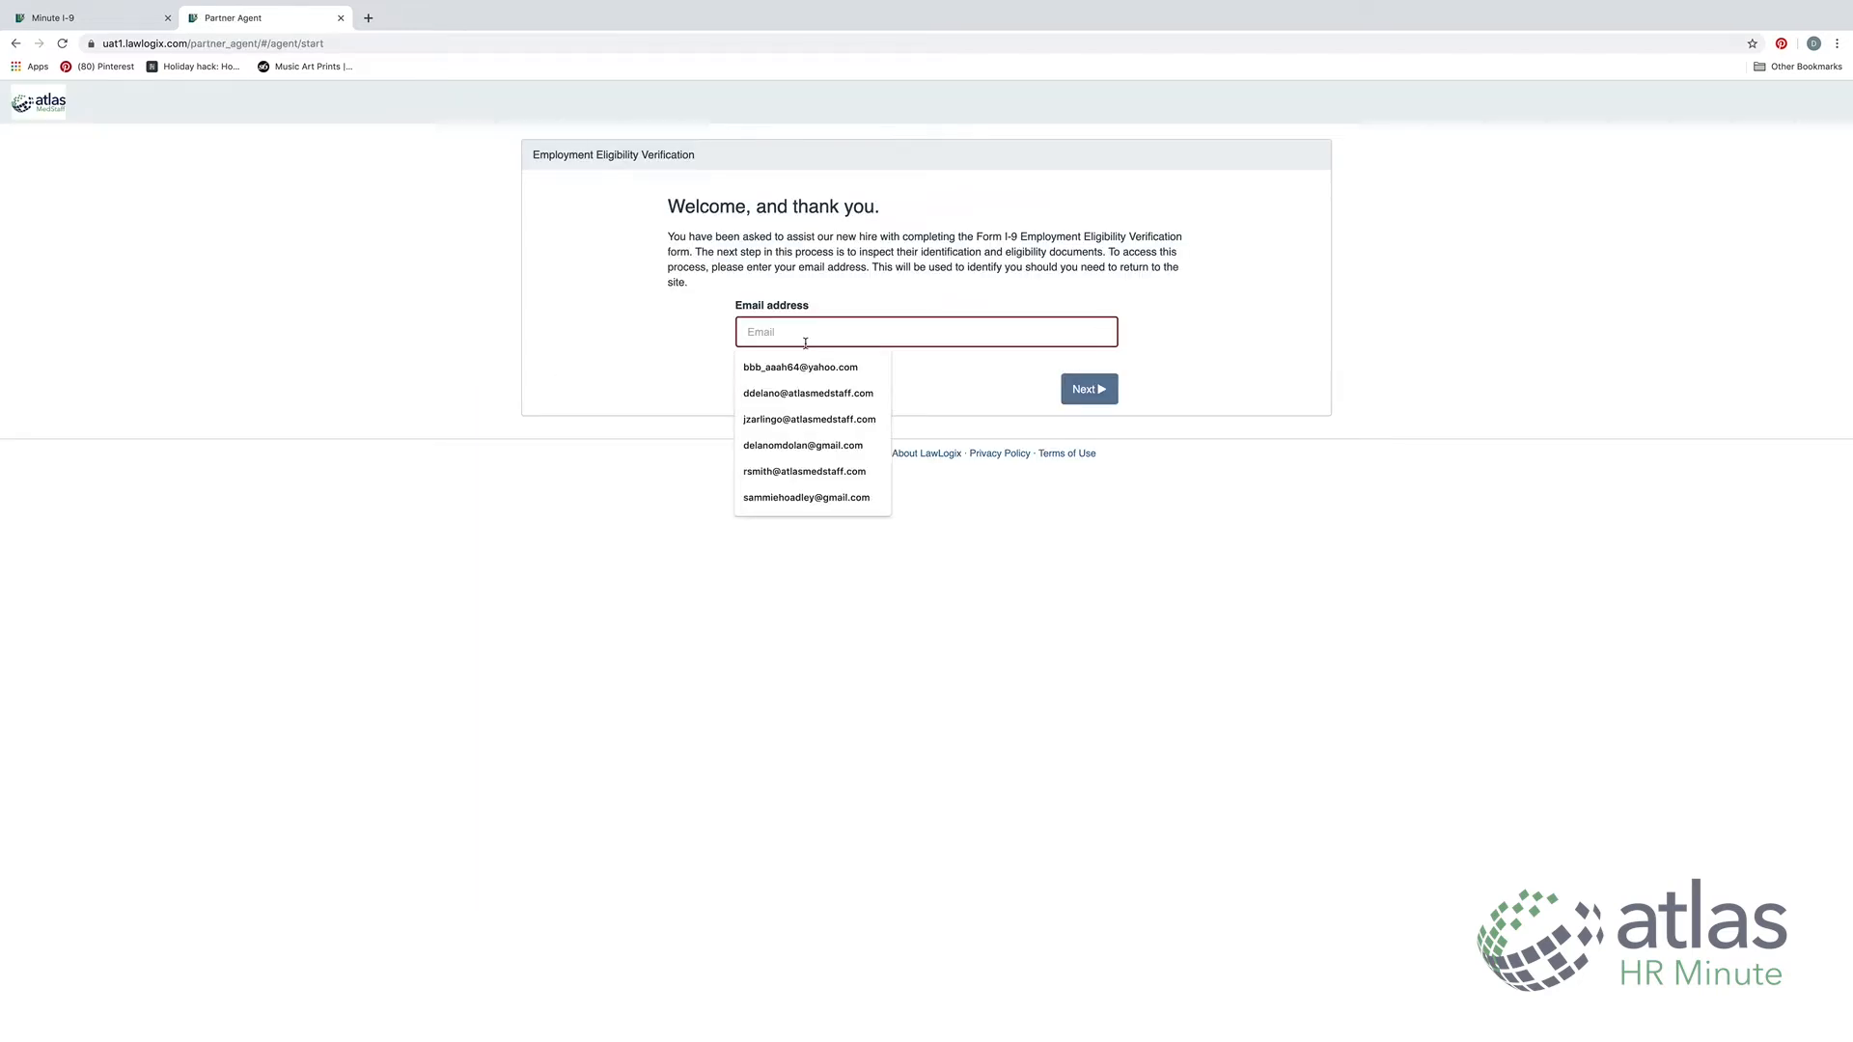
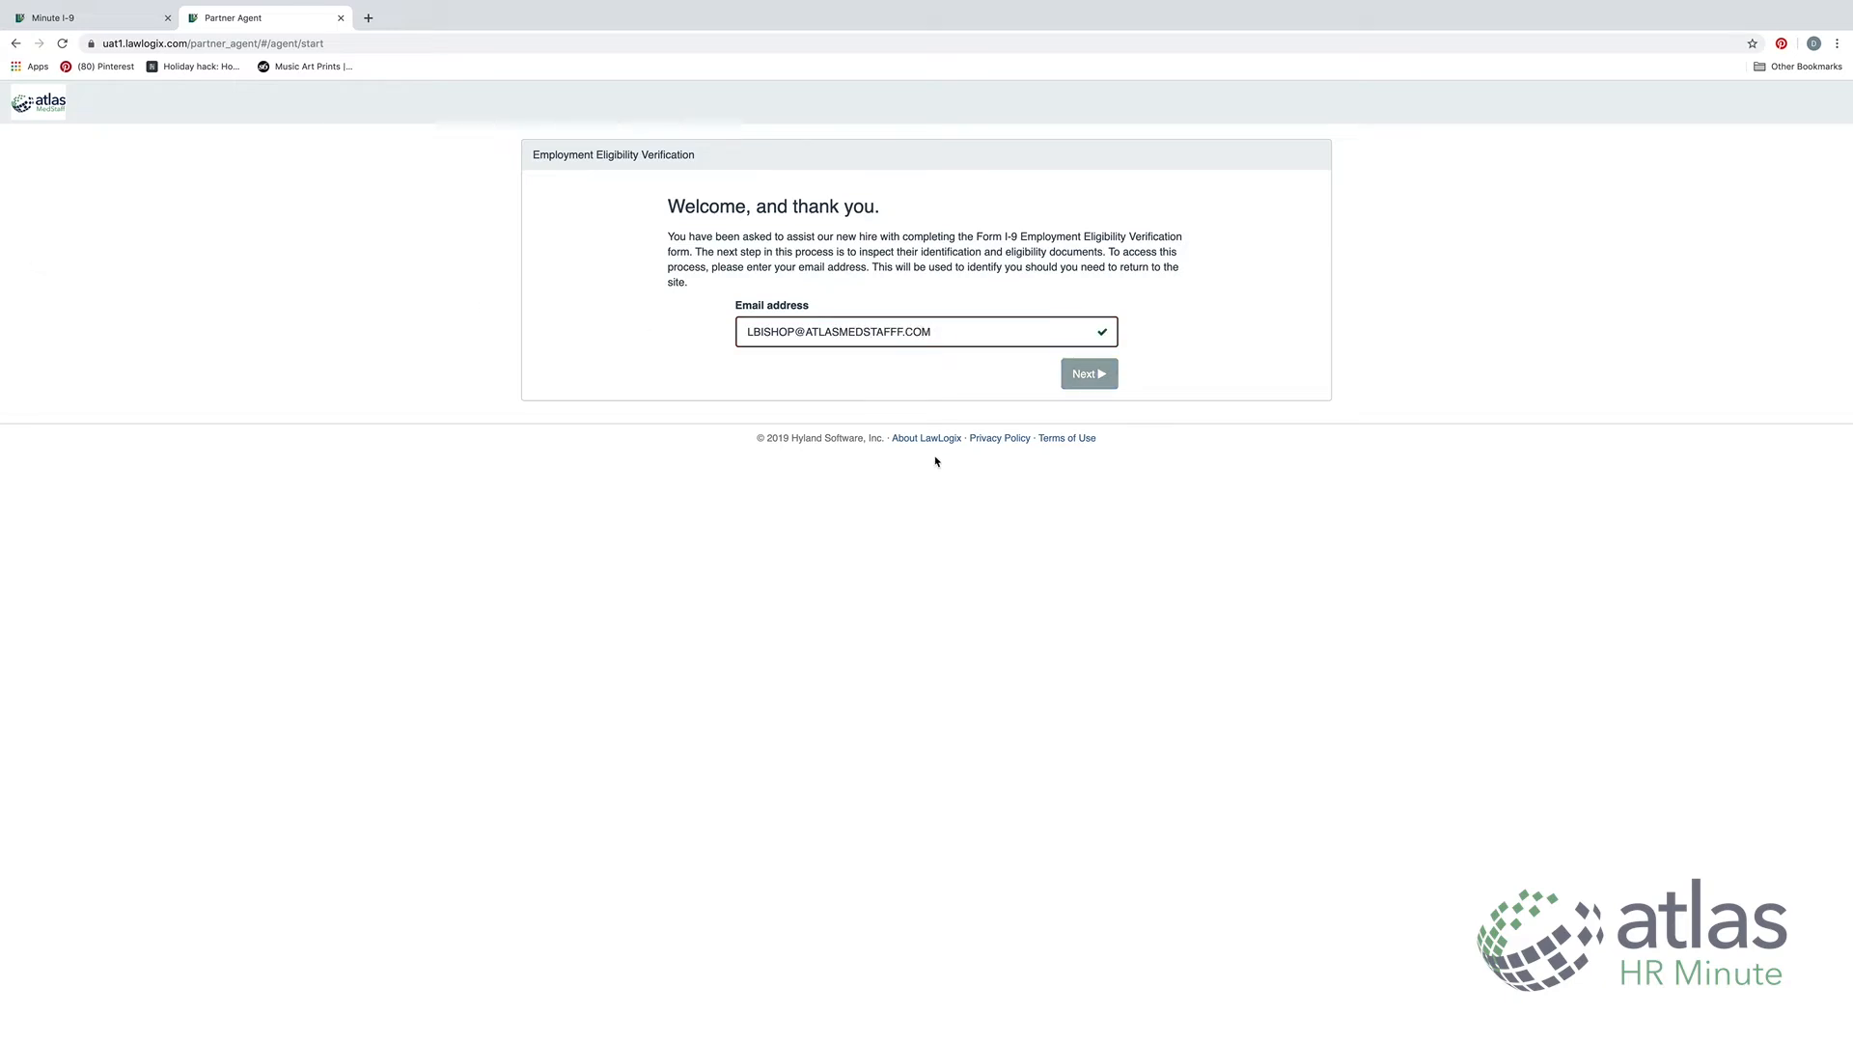
left_click(1100, 373)
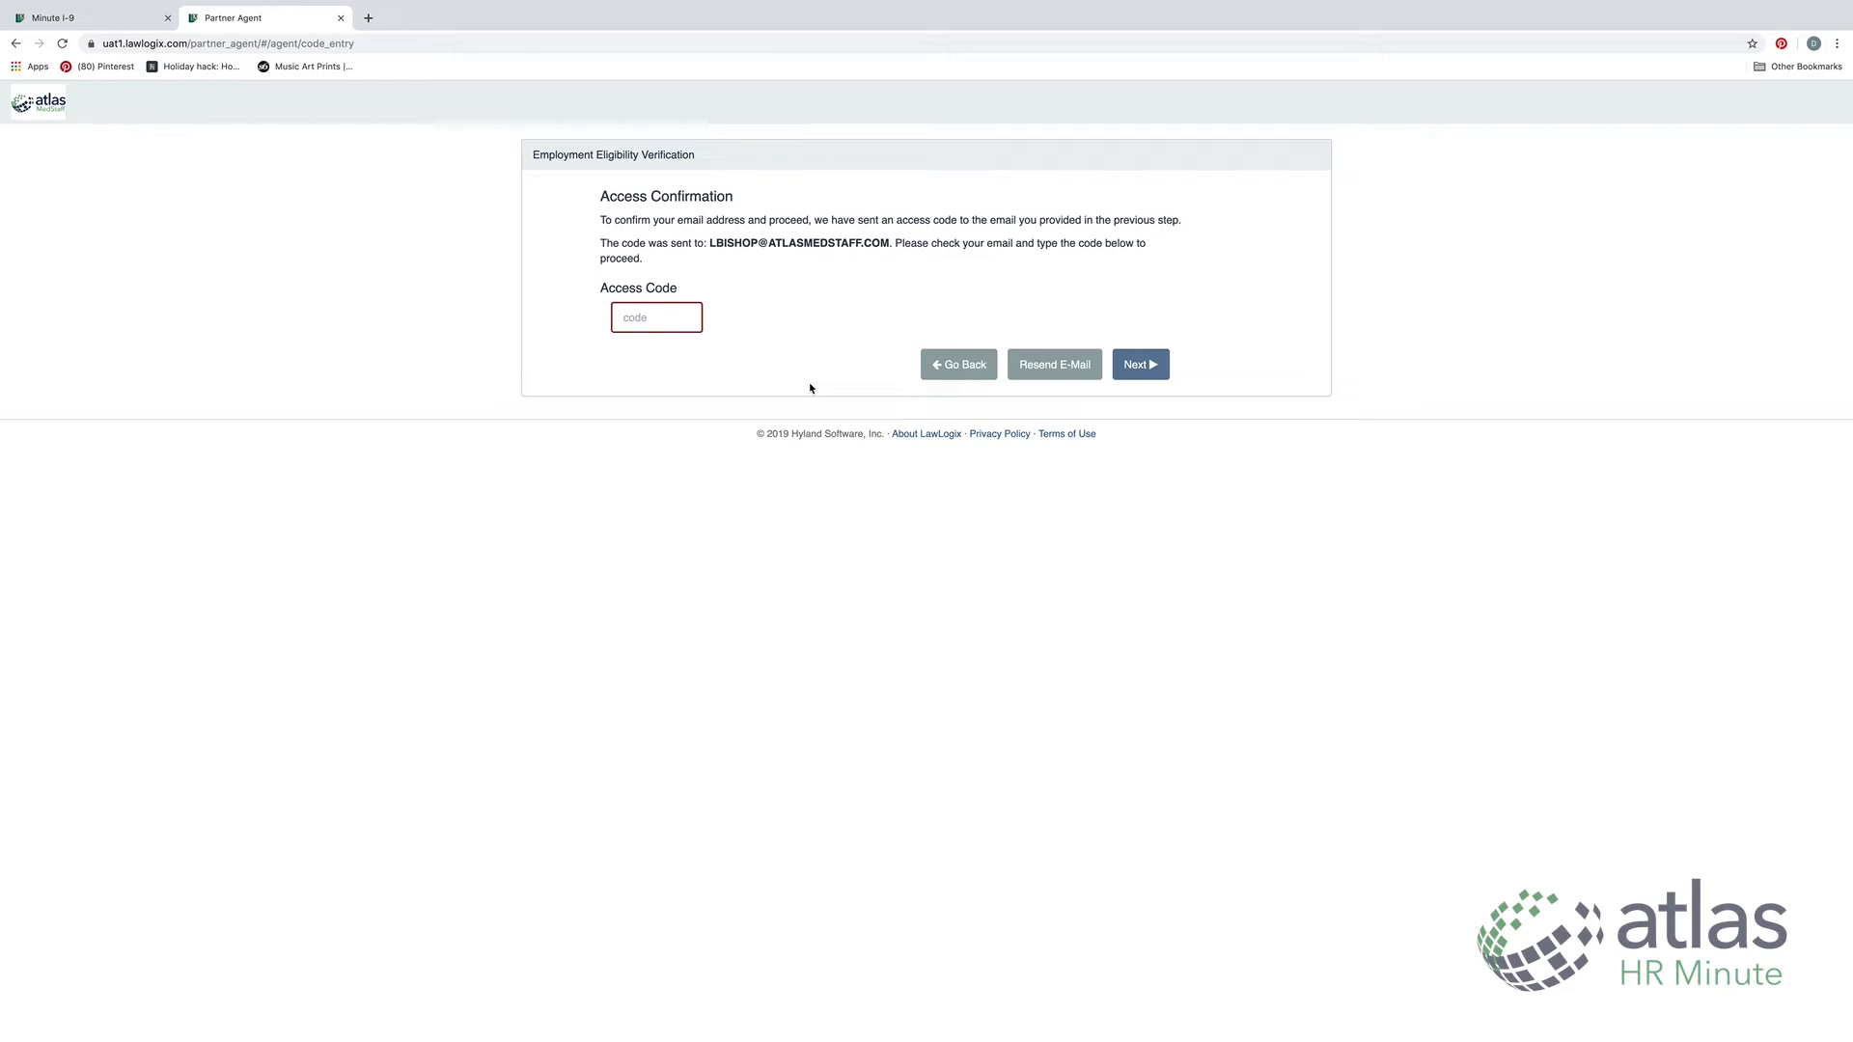
Resend the access code, enter the code from the e-mail, and continue to About You
left_click(1090, 378)
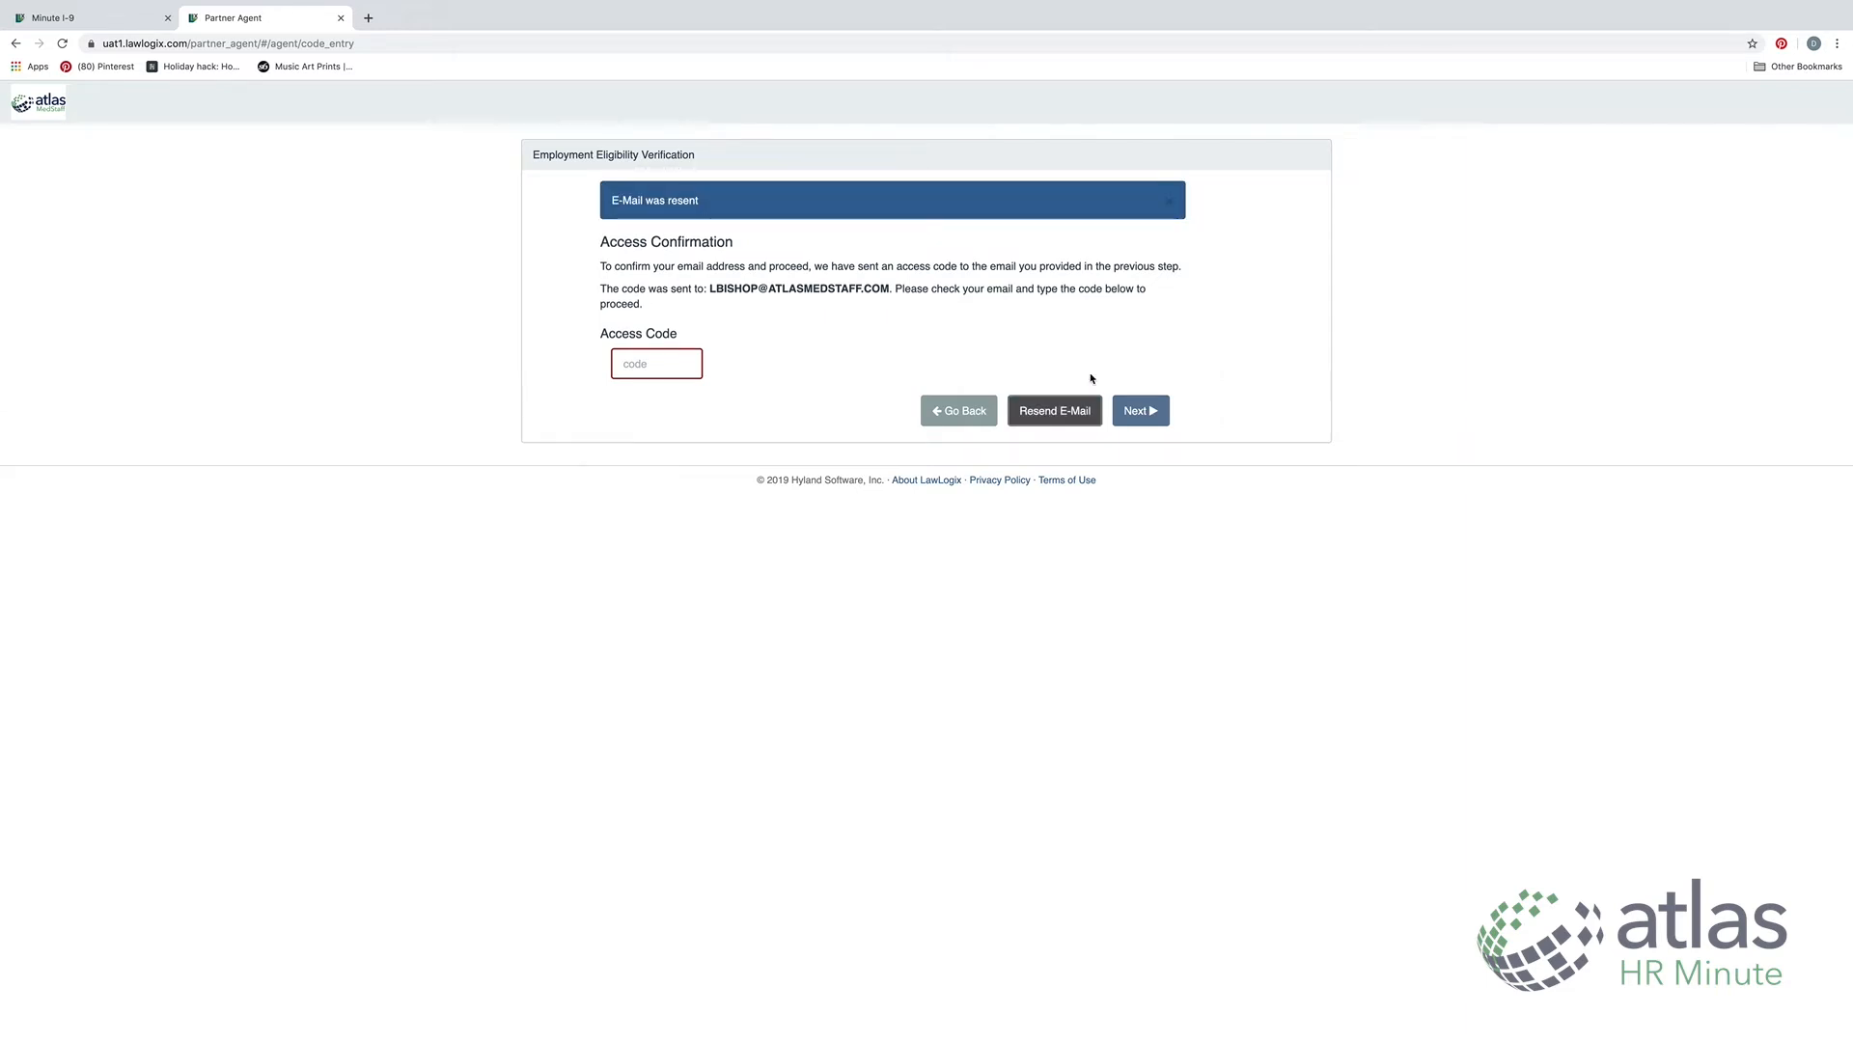
left_click(656, 351)
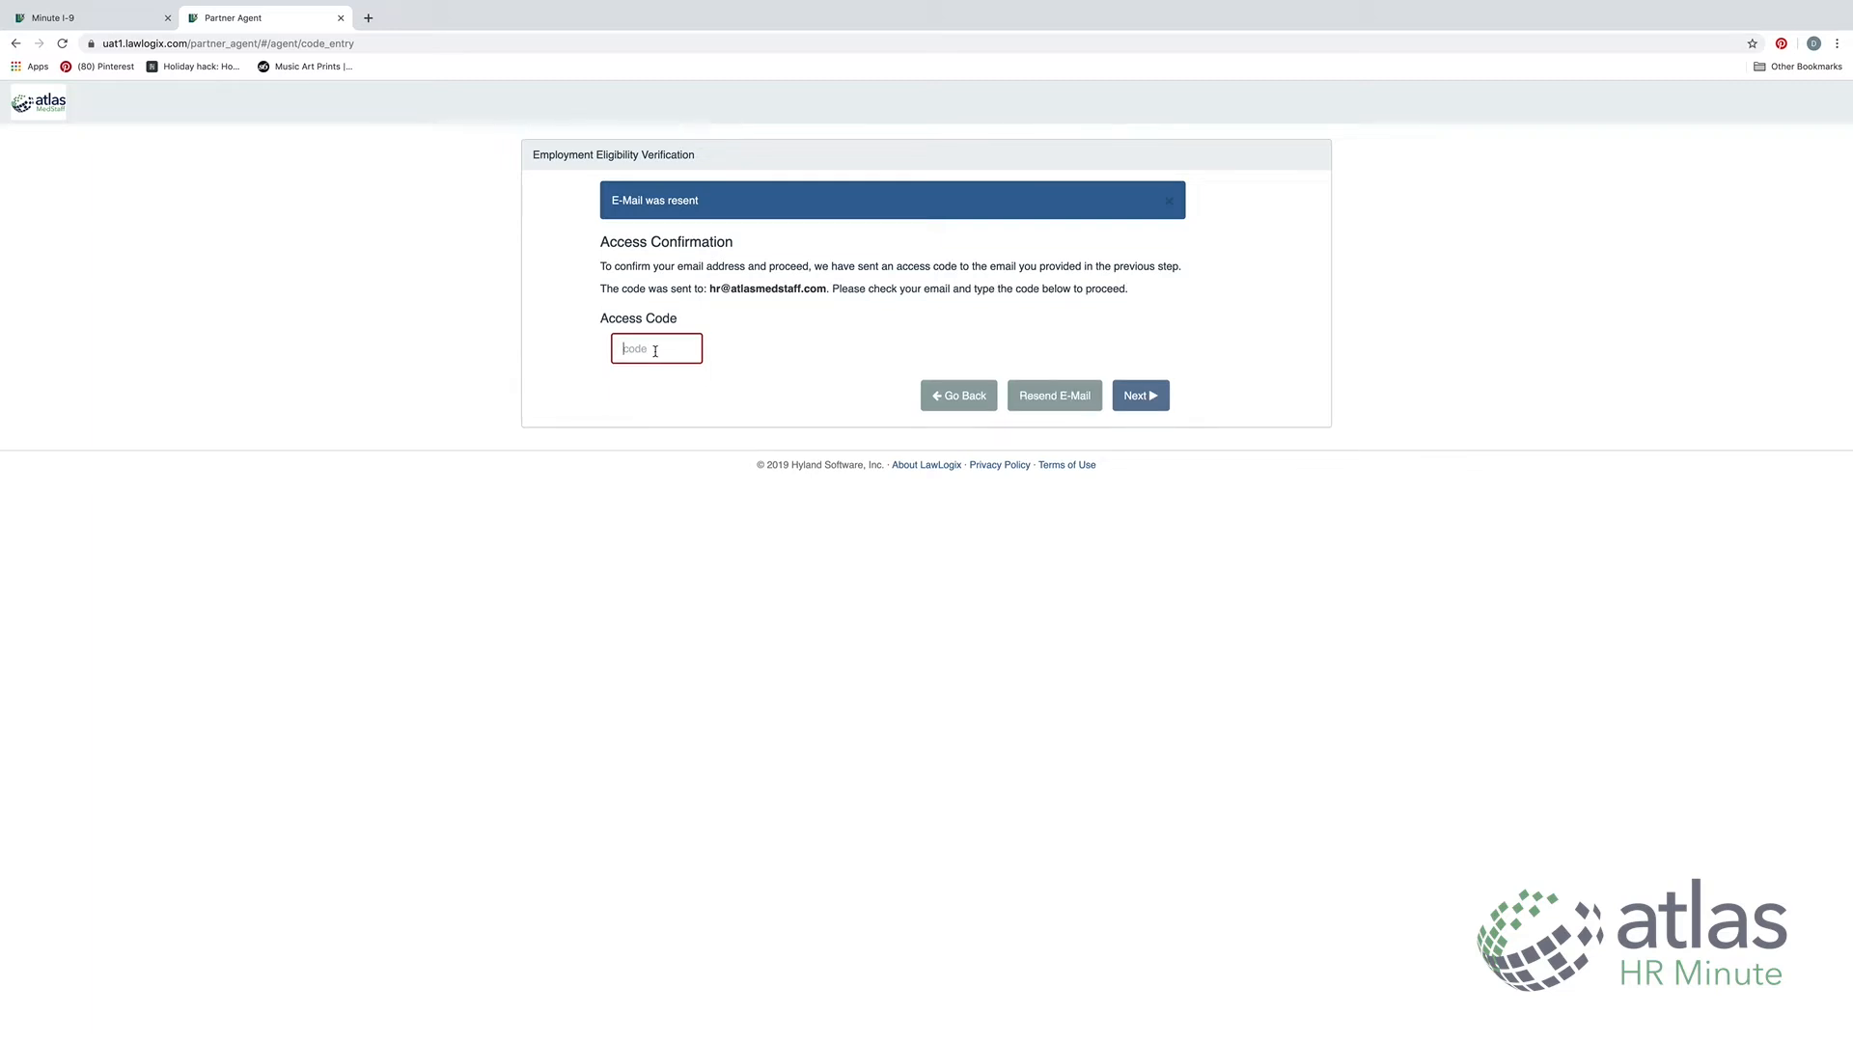
left_click(1139, 395)
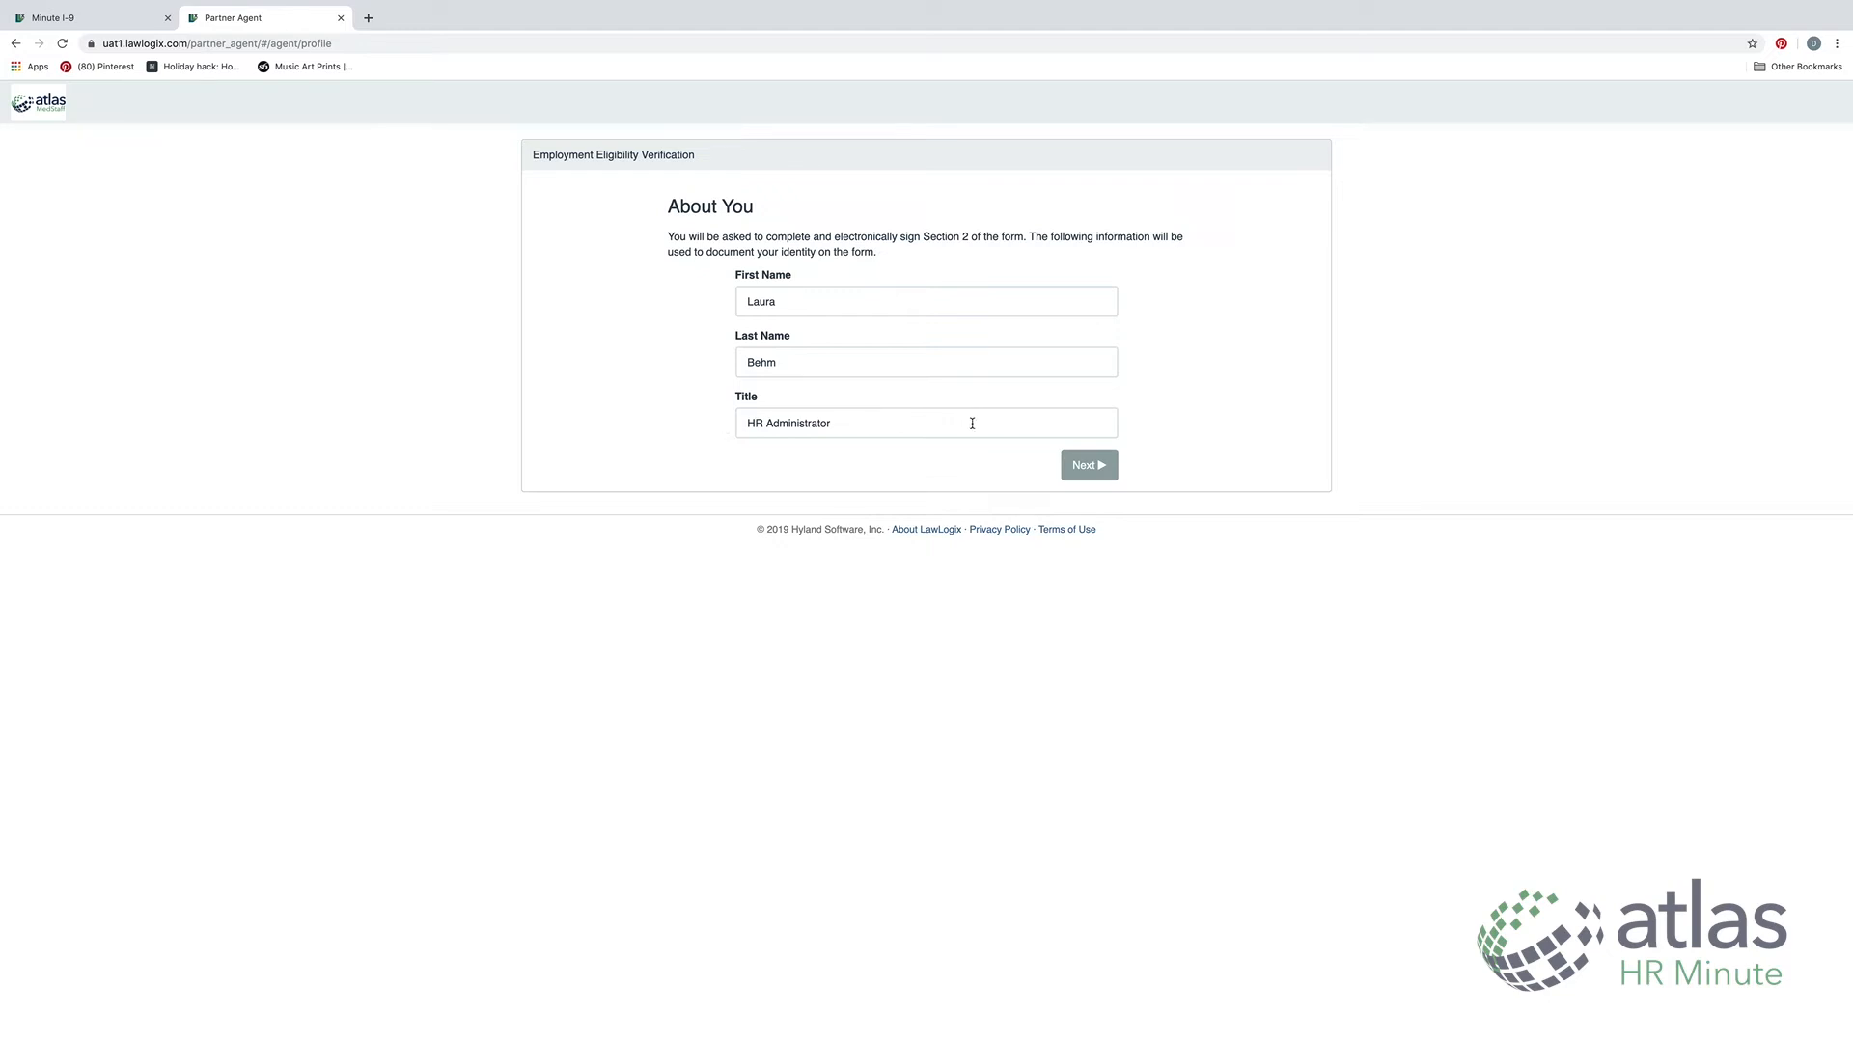
Confirm the agent's About You details and start Section 2 from the Welcome page
left_click(1096, 466)
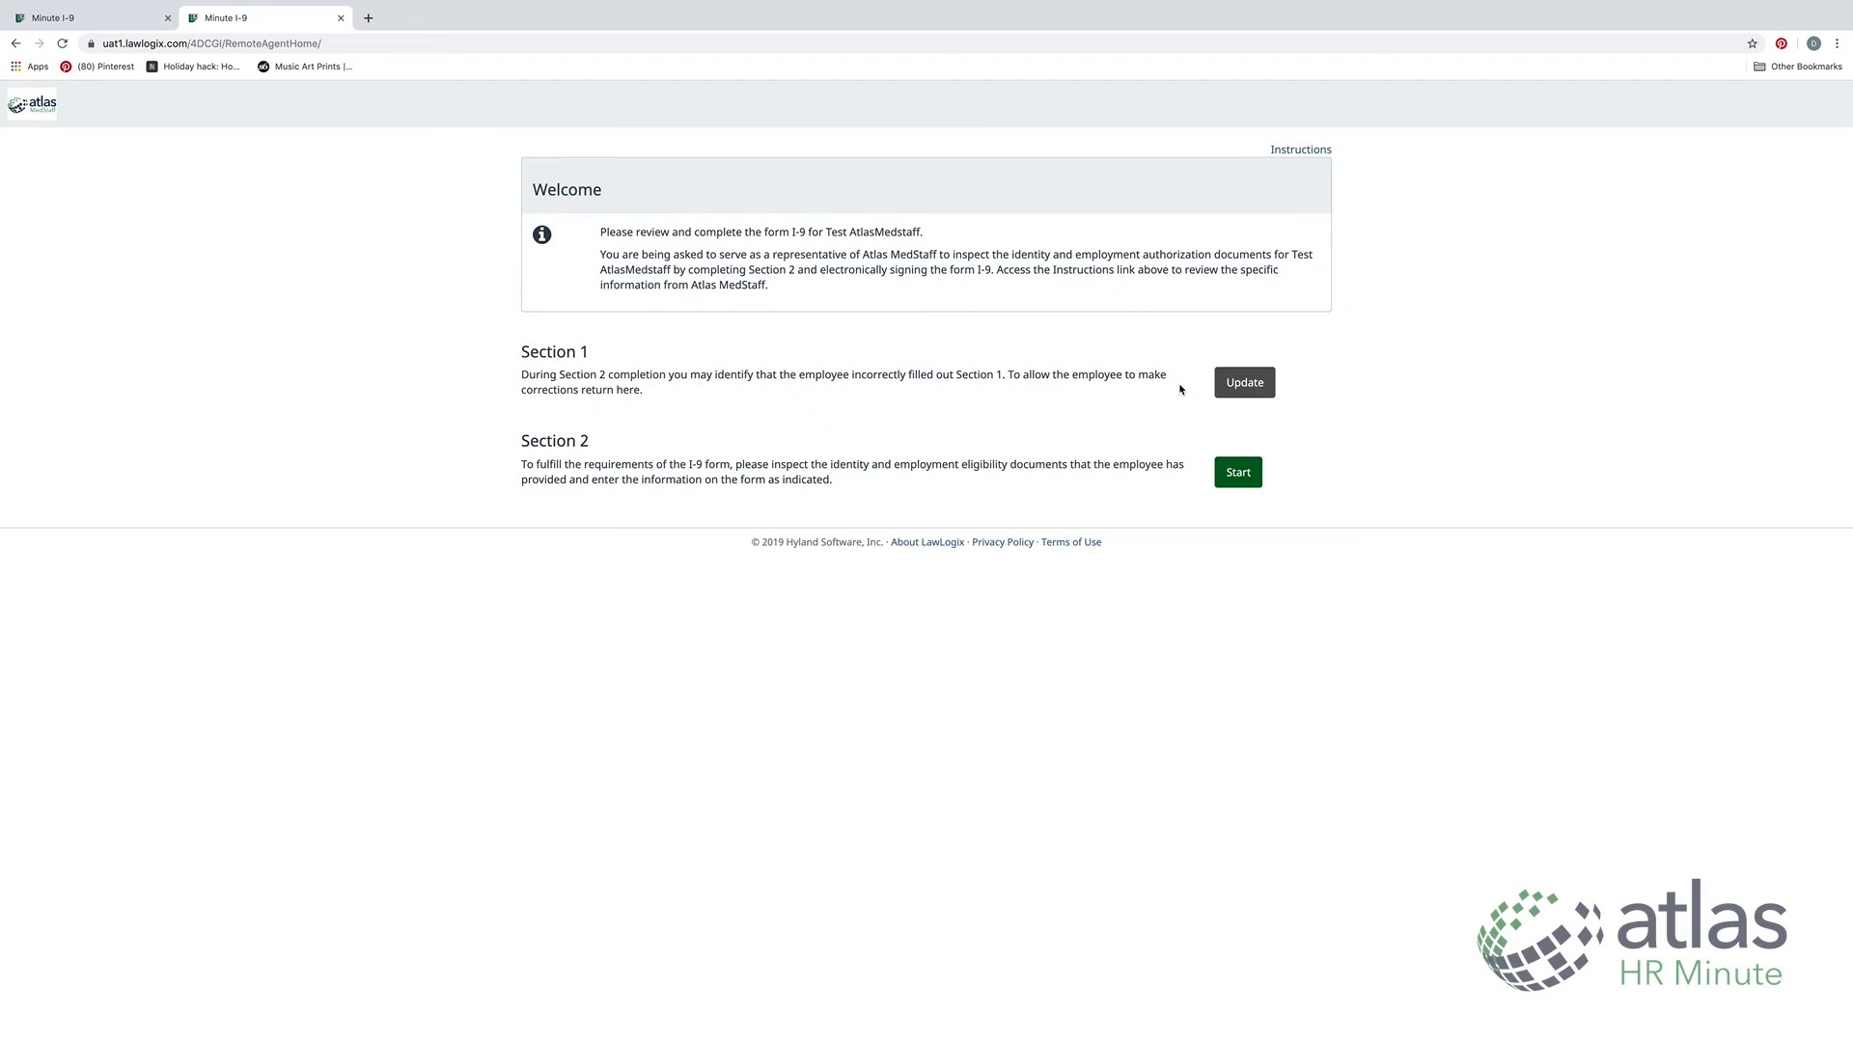
left_click(1238, 472)
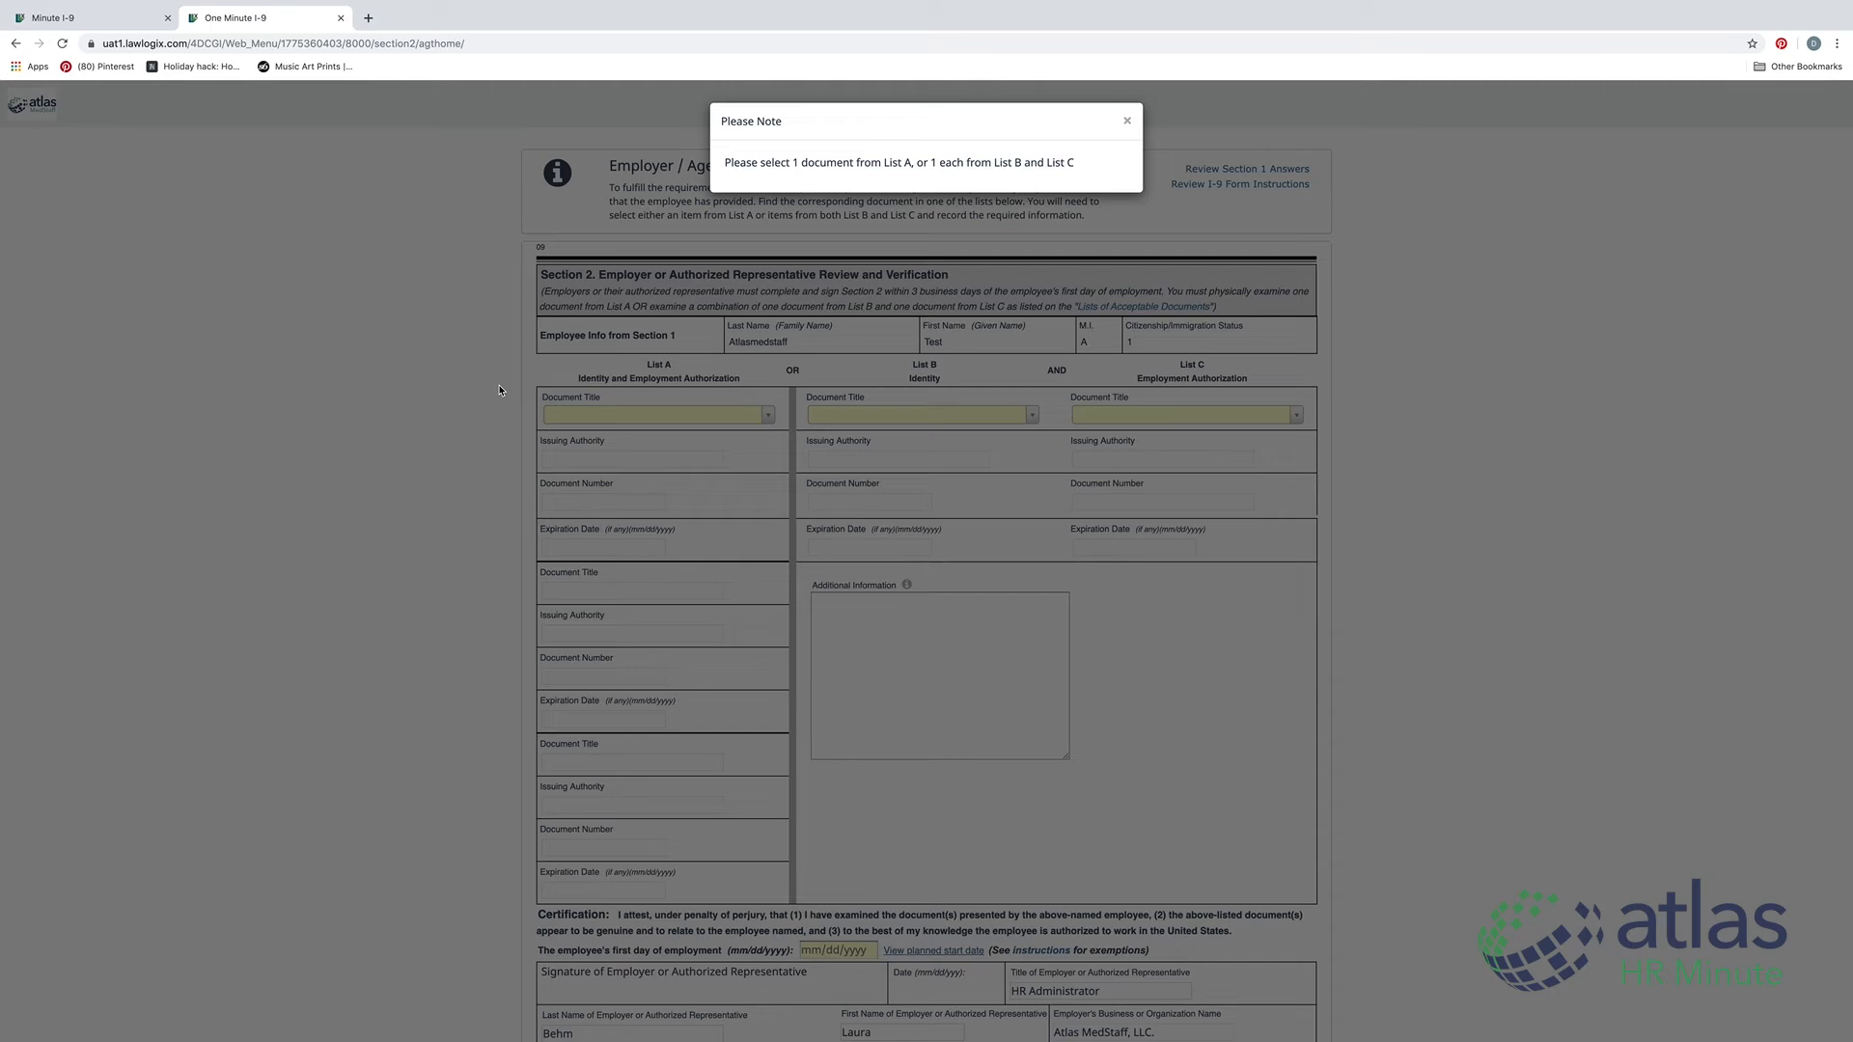
Select U.S. Passport under List A with its document number and 01/02/2024 expiration date
left_click(1126, 120)
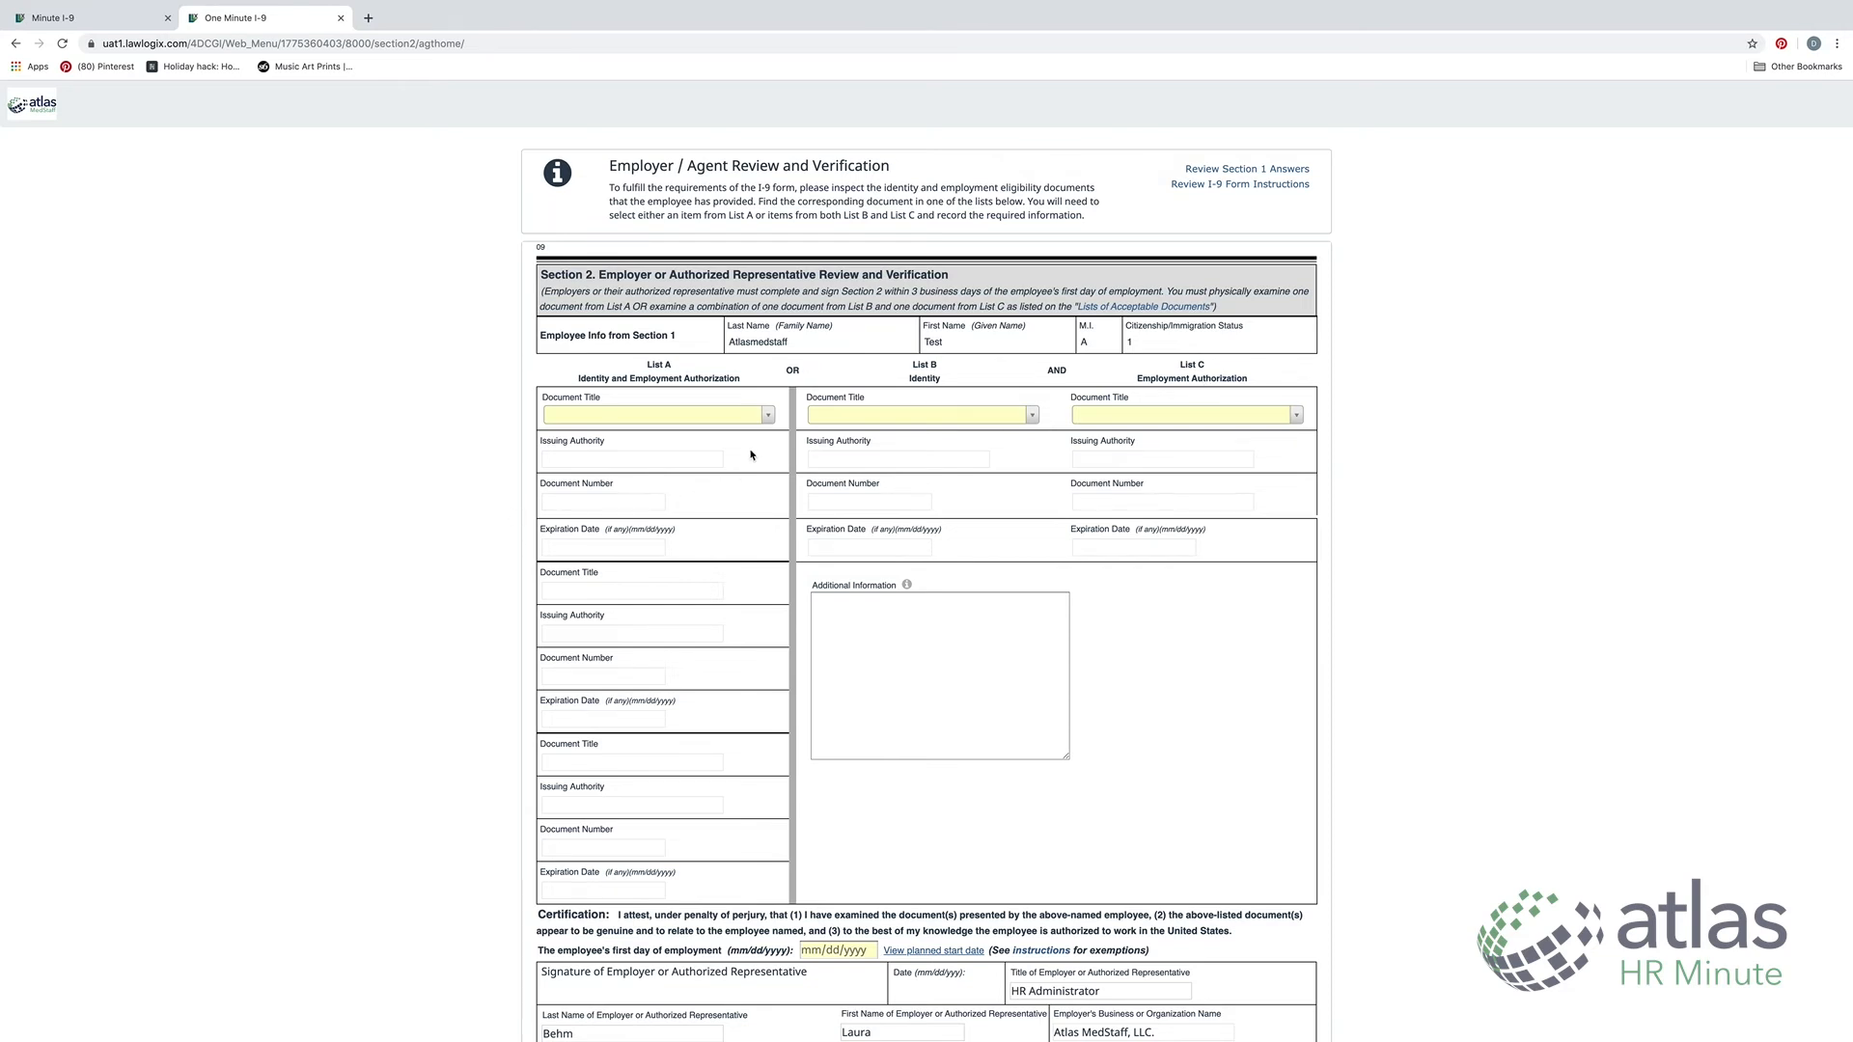
mouse_move(773, 422)
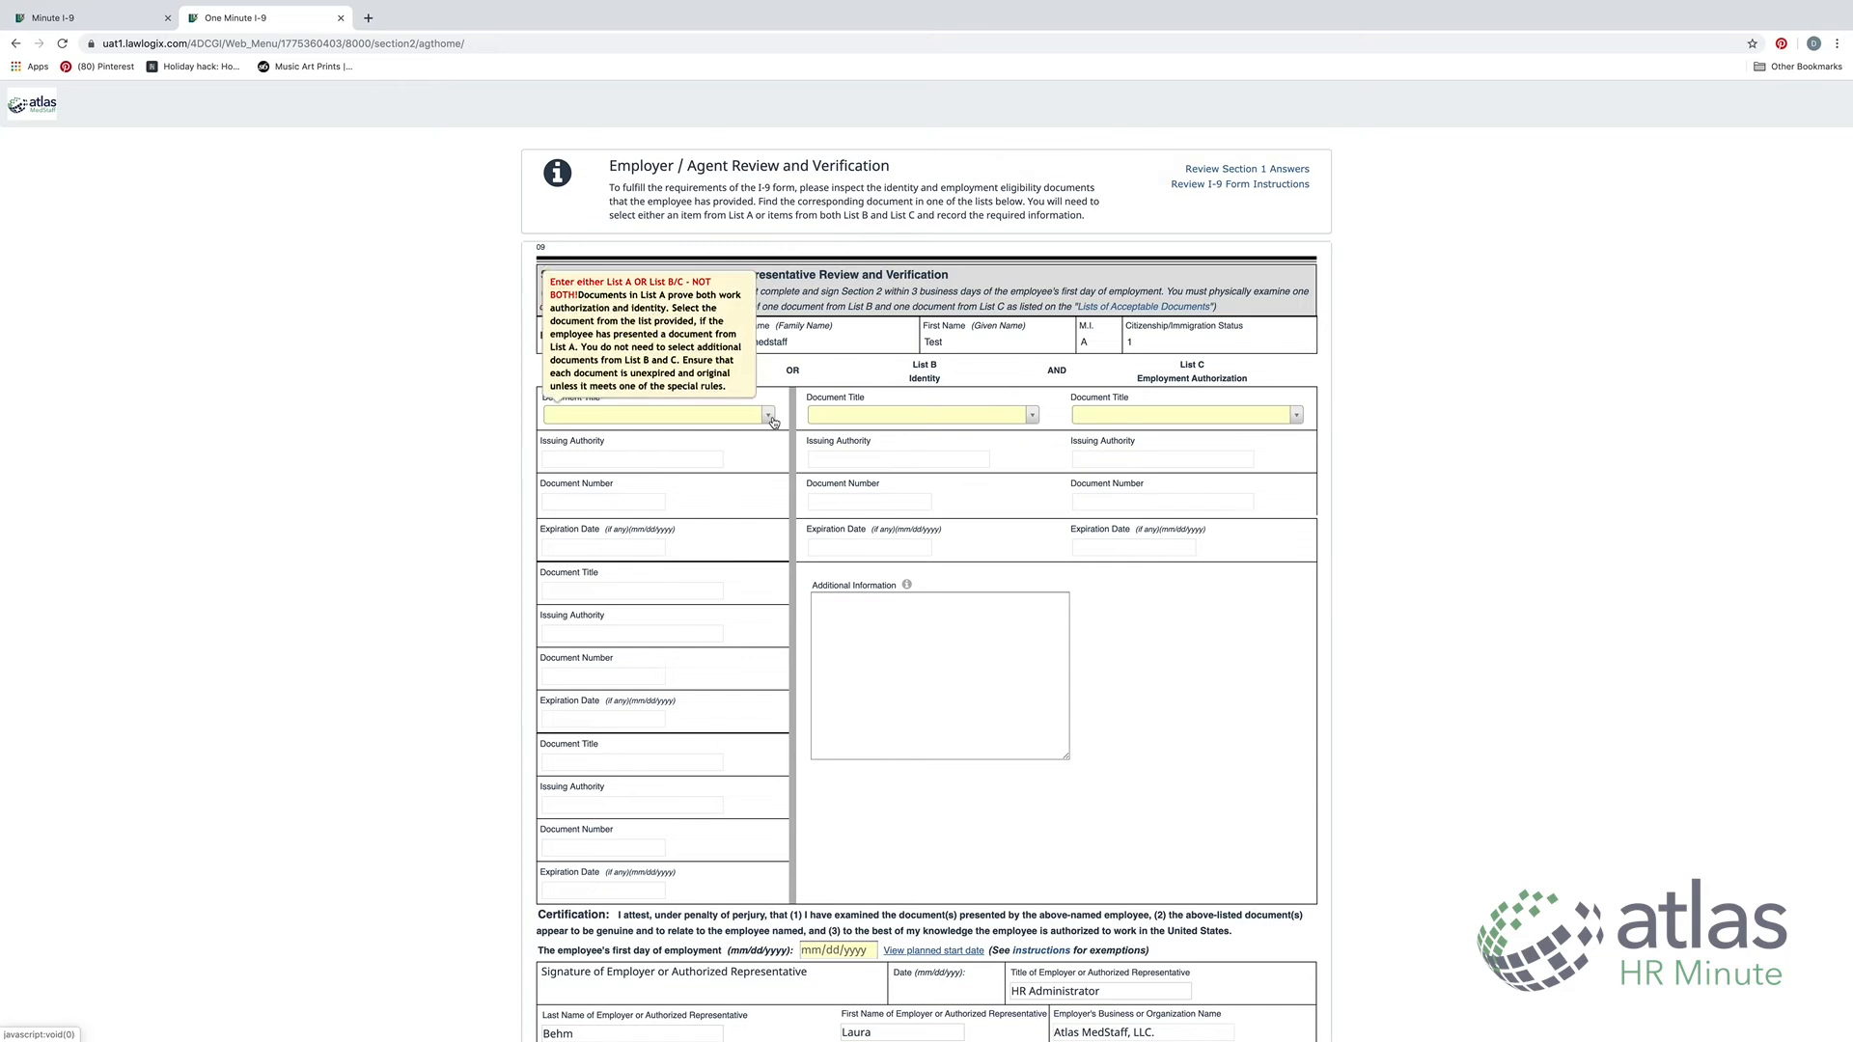
left_click(771, 424)
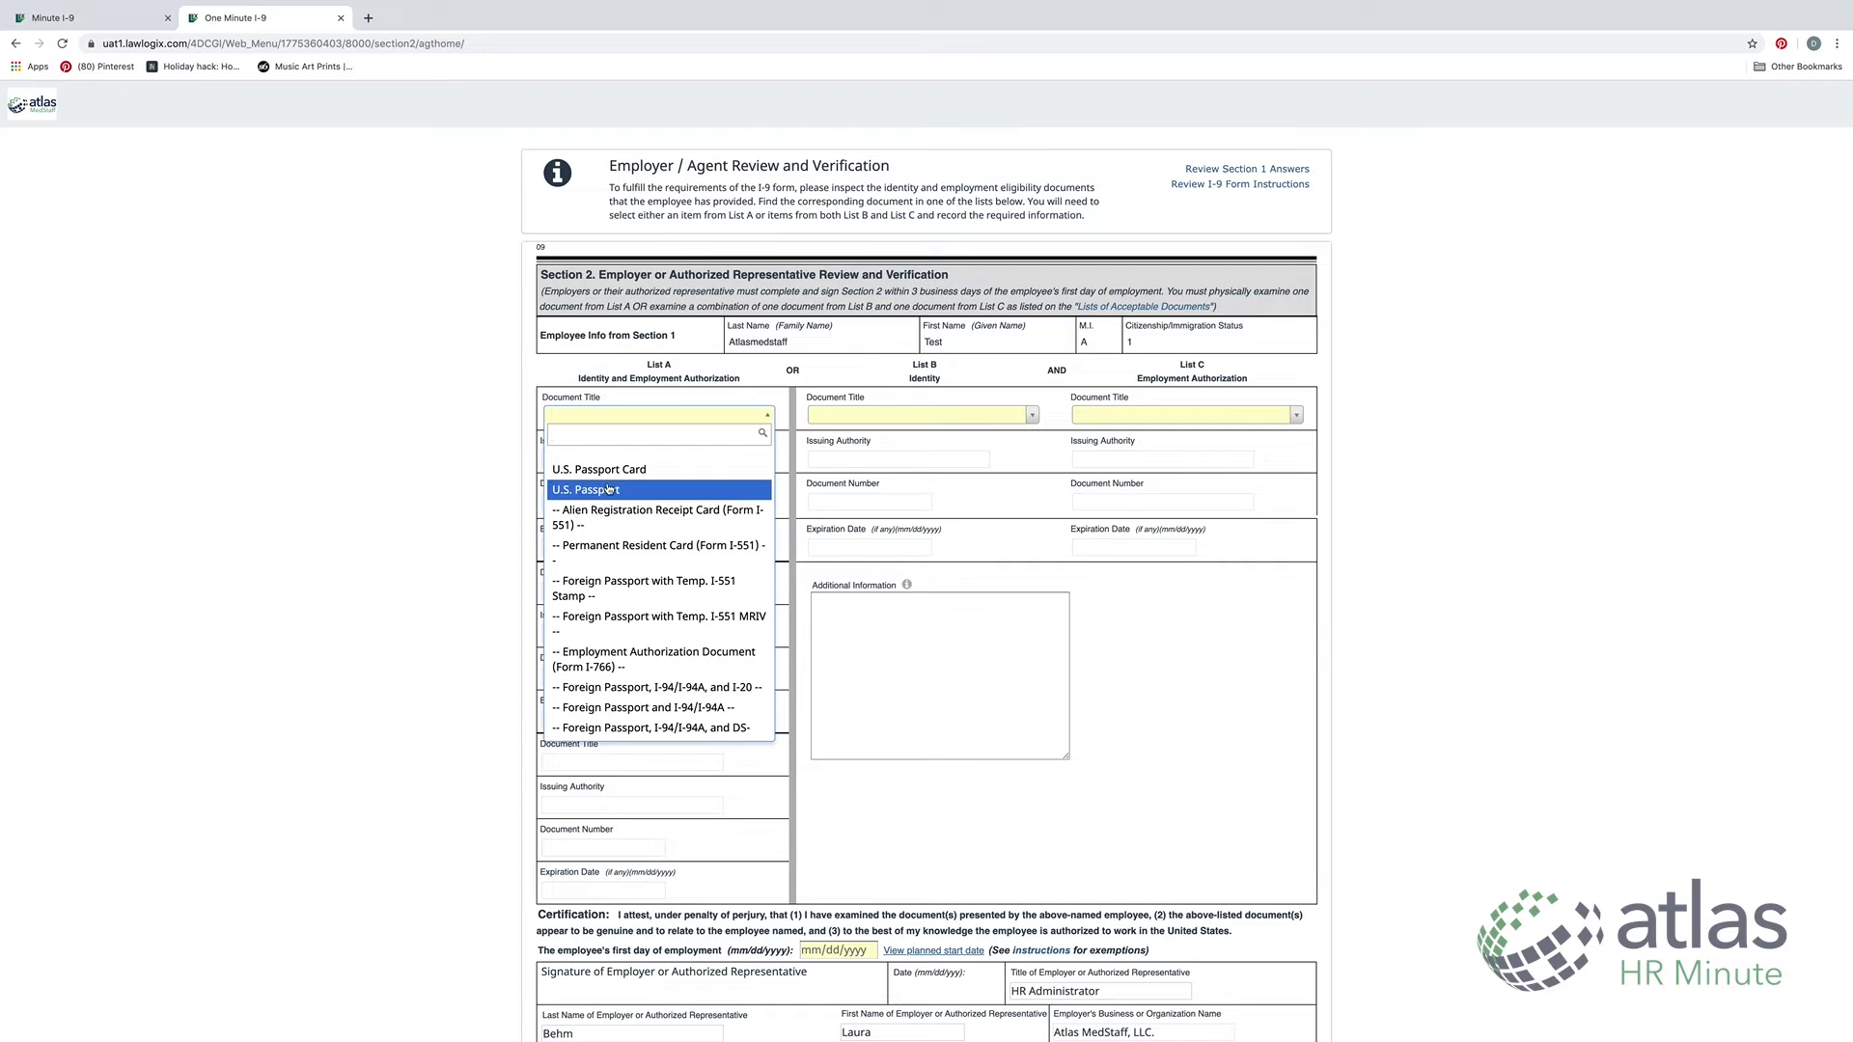
left_click(652, 494)
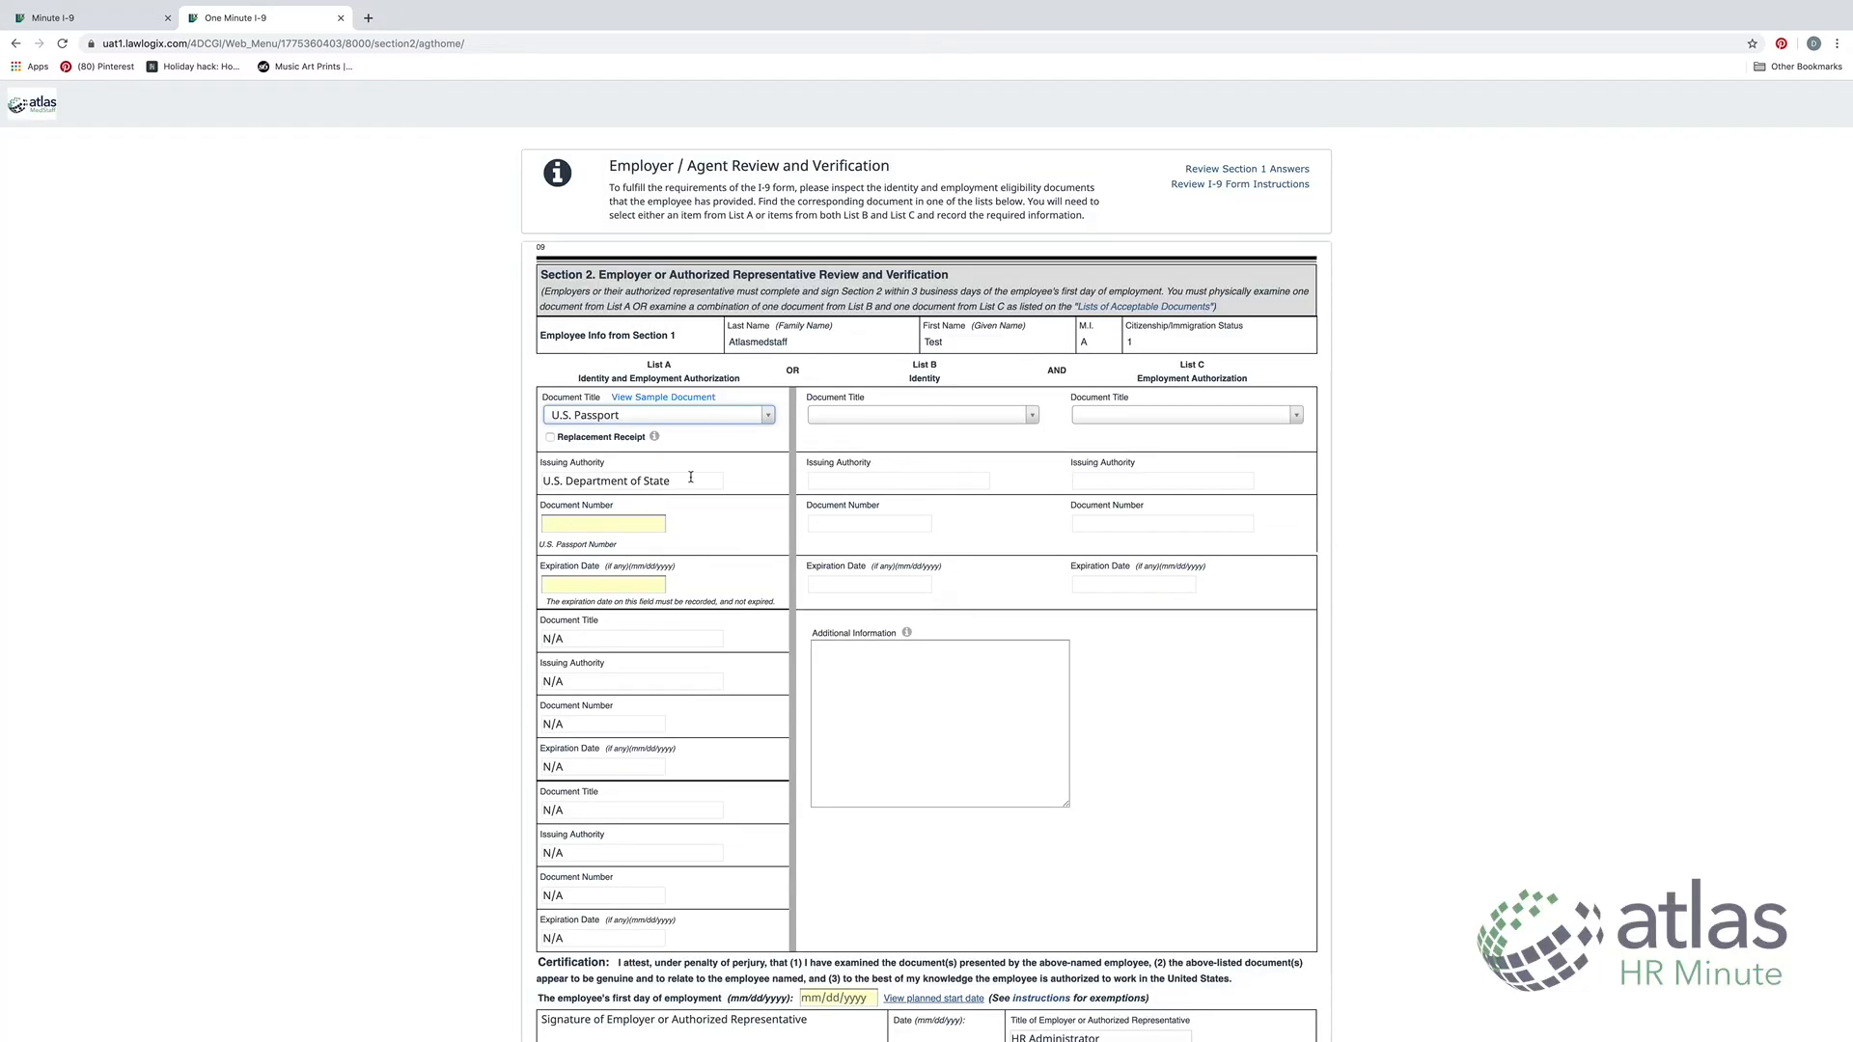
left_click(590, 523)
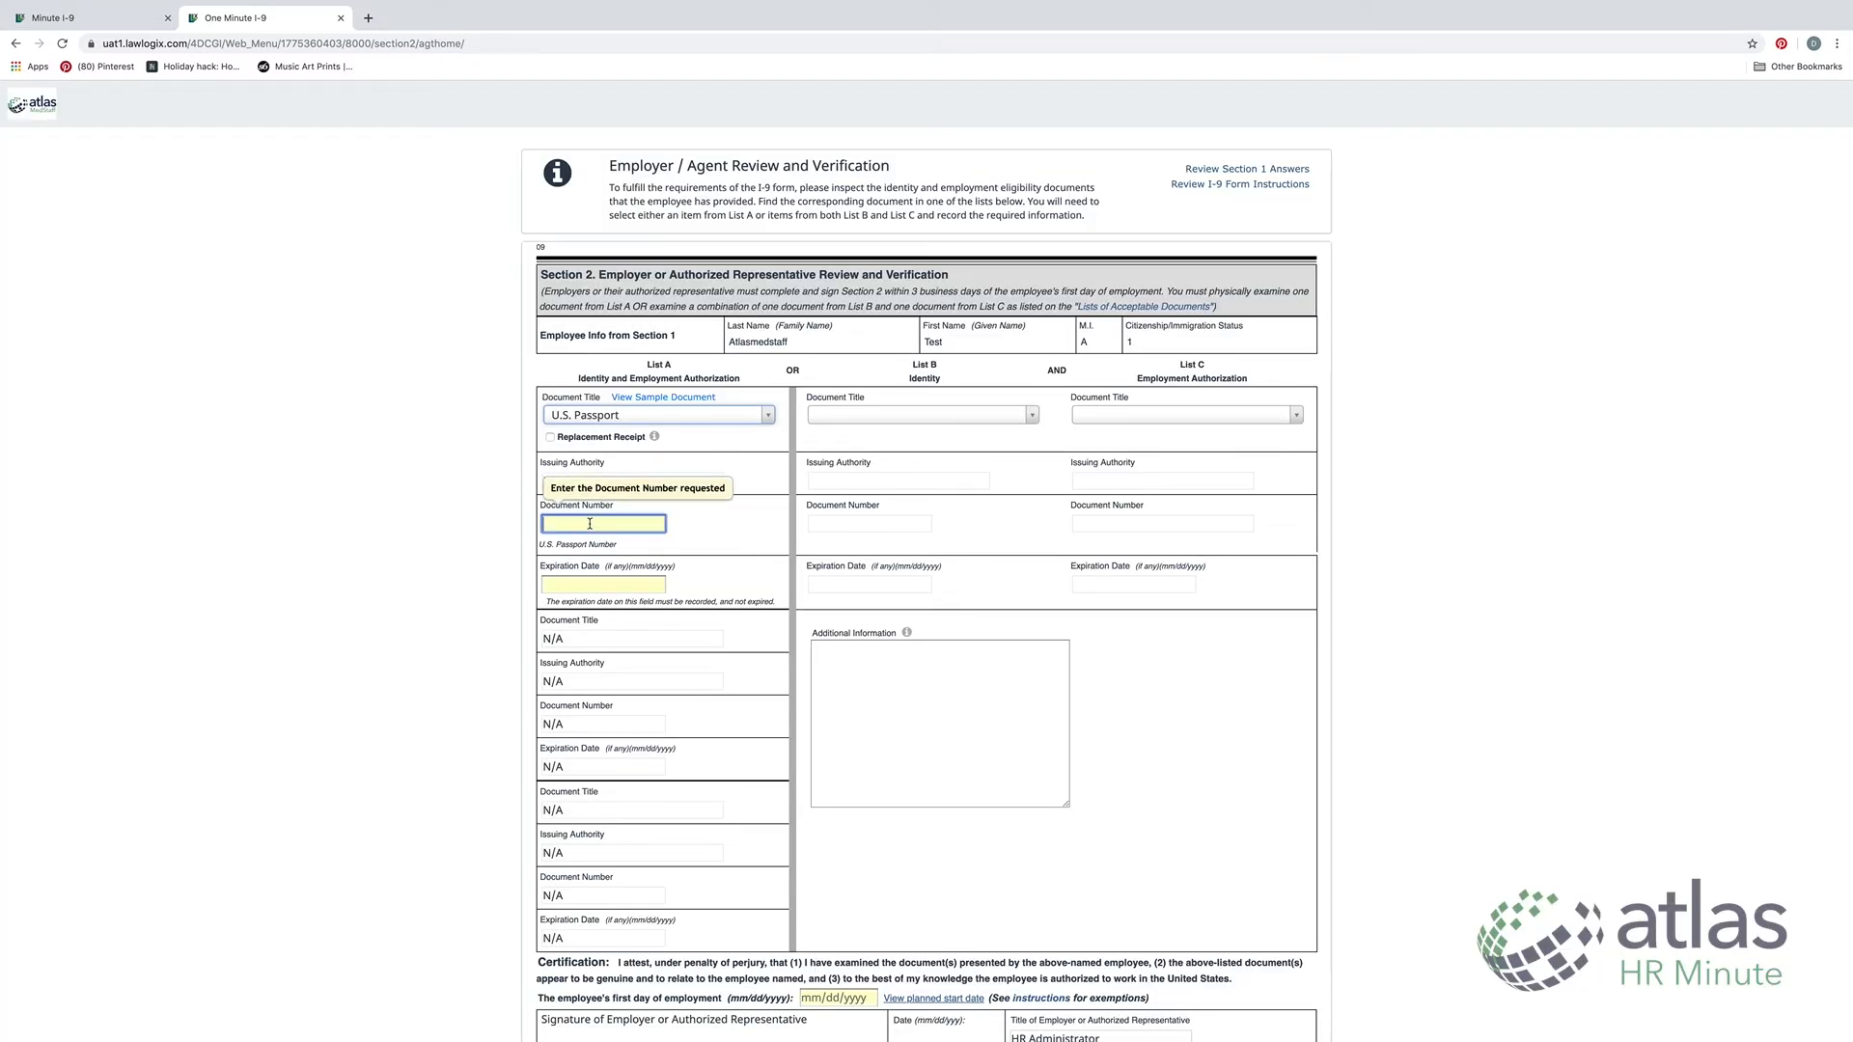
left_click(632, 590)
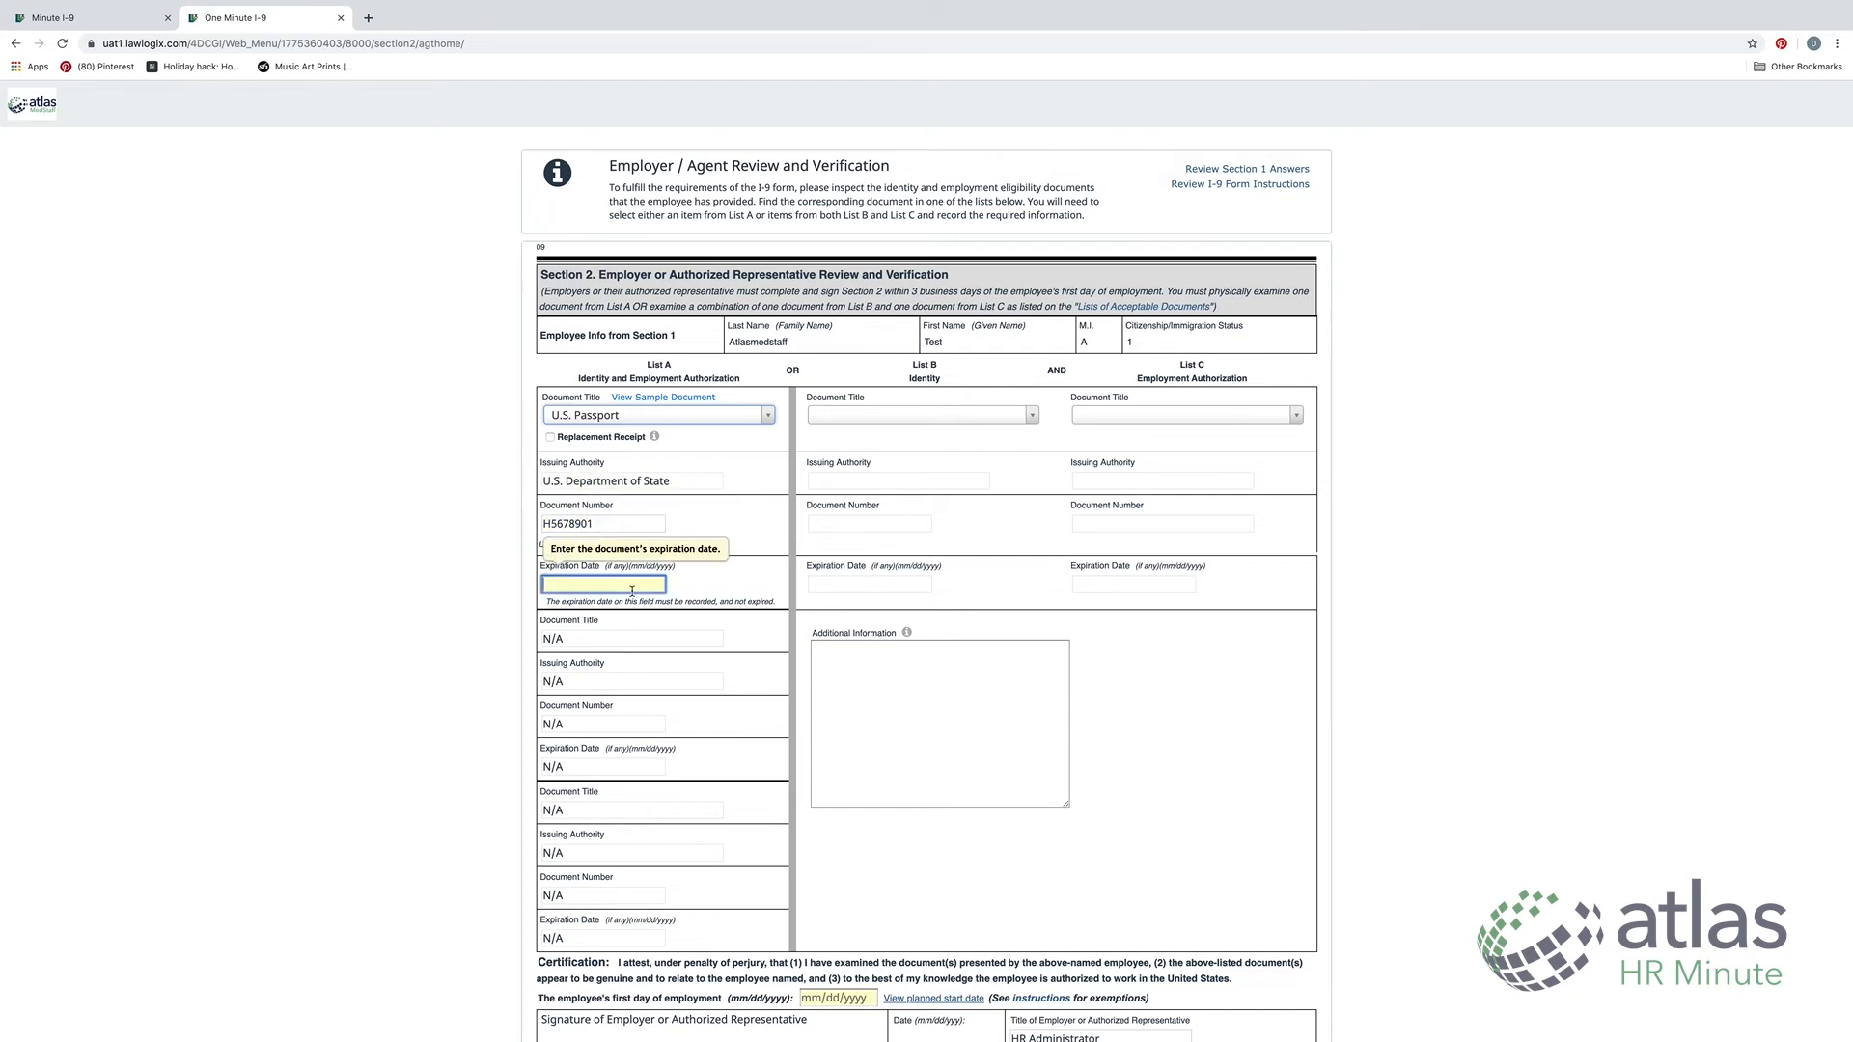
type("01/02/2024")
scroll(710, 322, "down", 1)
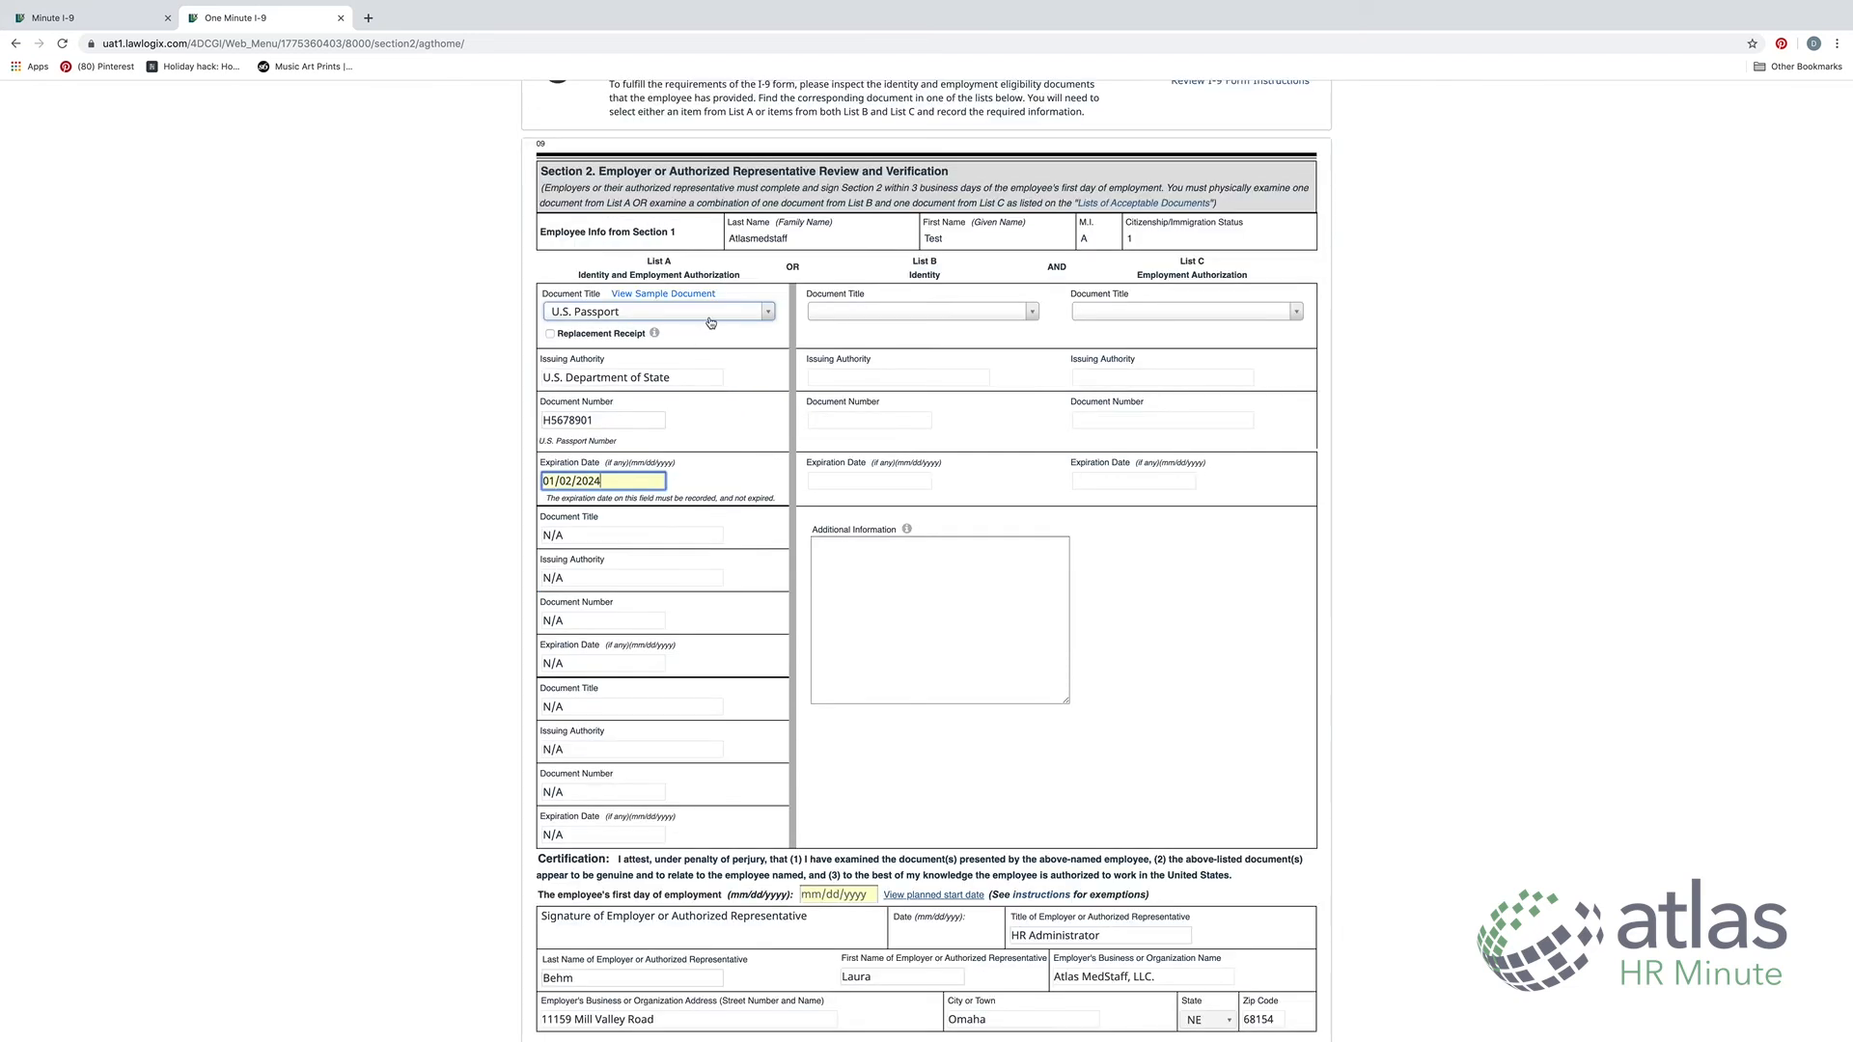
left_click(707, 473)
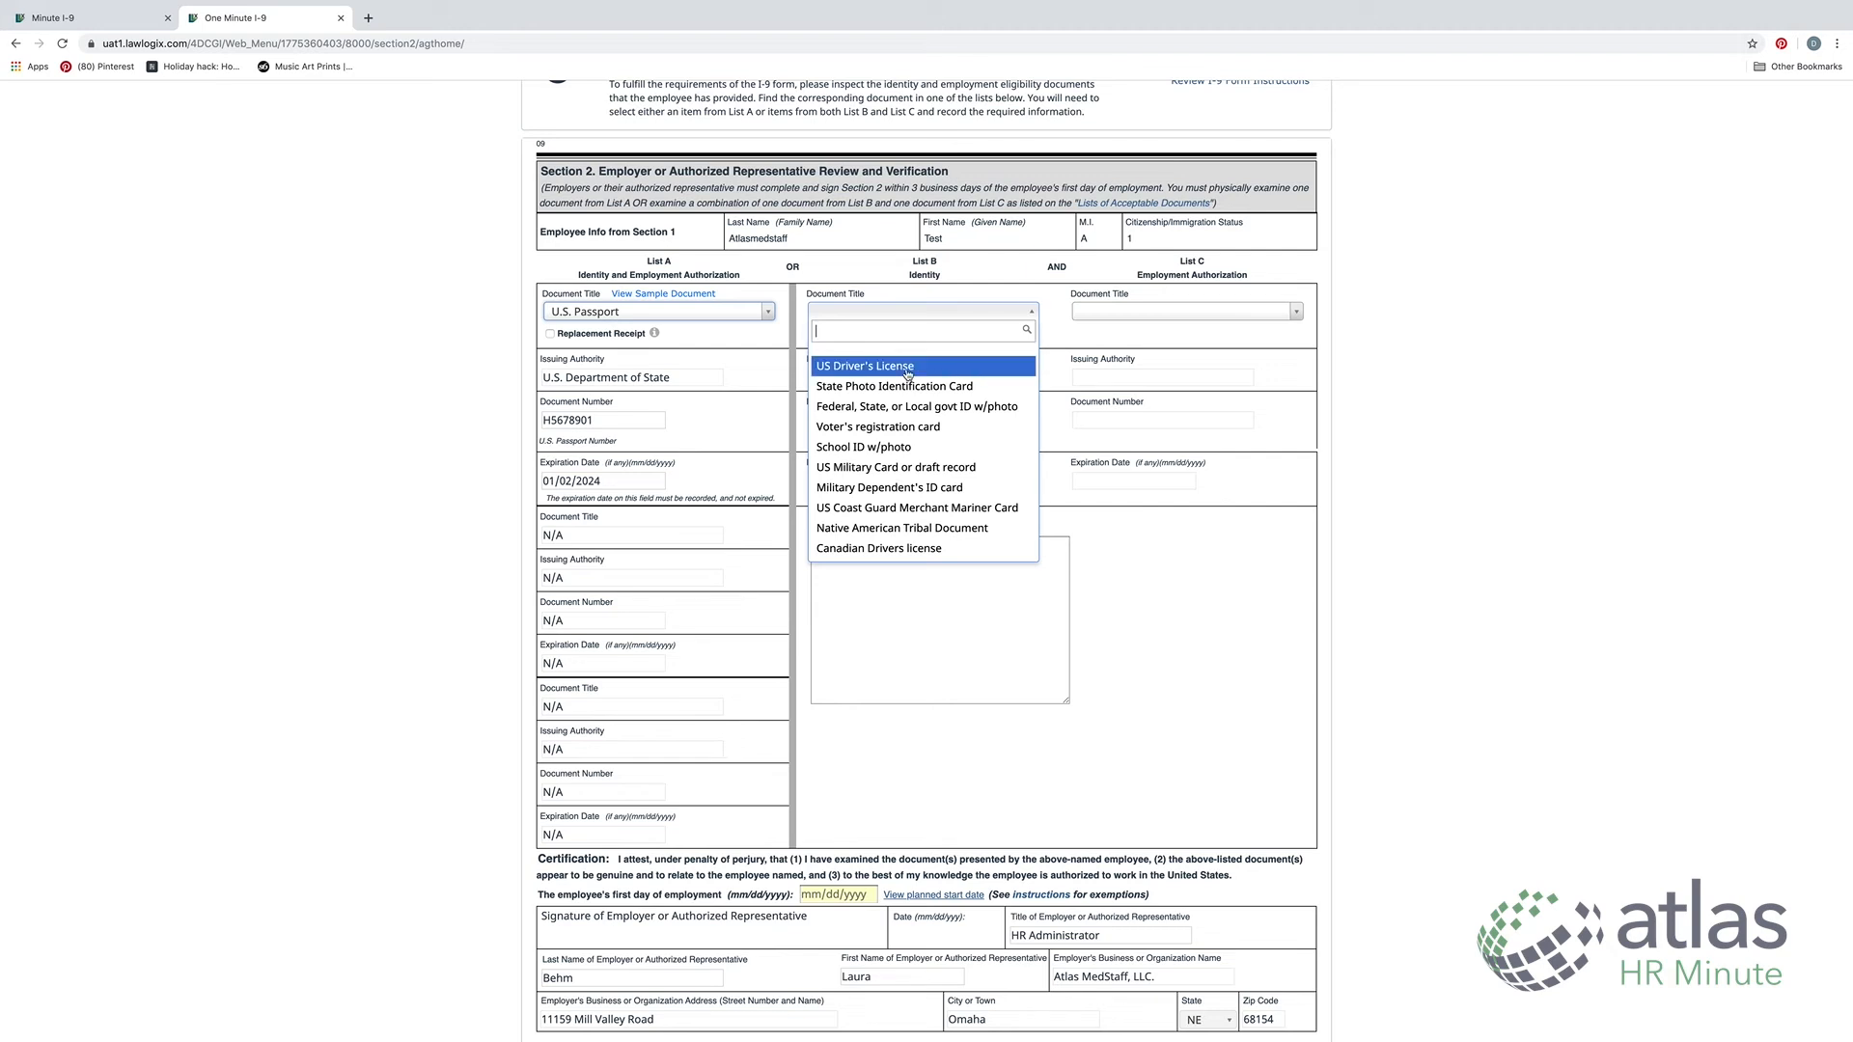
Review the List C and List B document choices, leaving both unselected
left_click(1168, 323)
left_click(1169, 312)
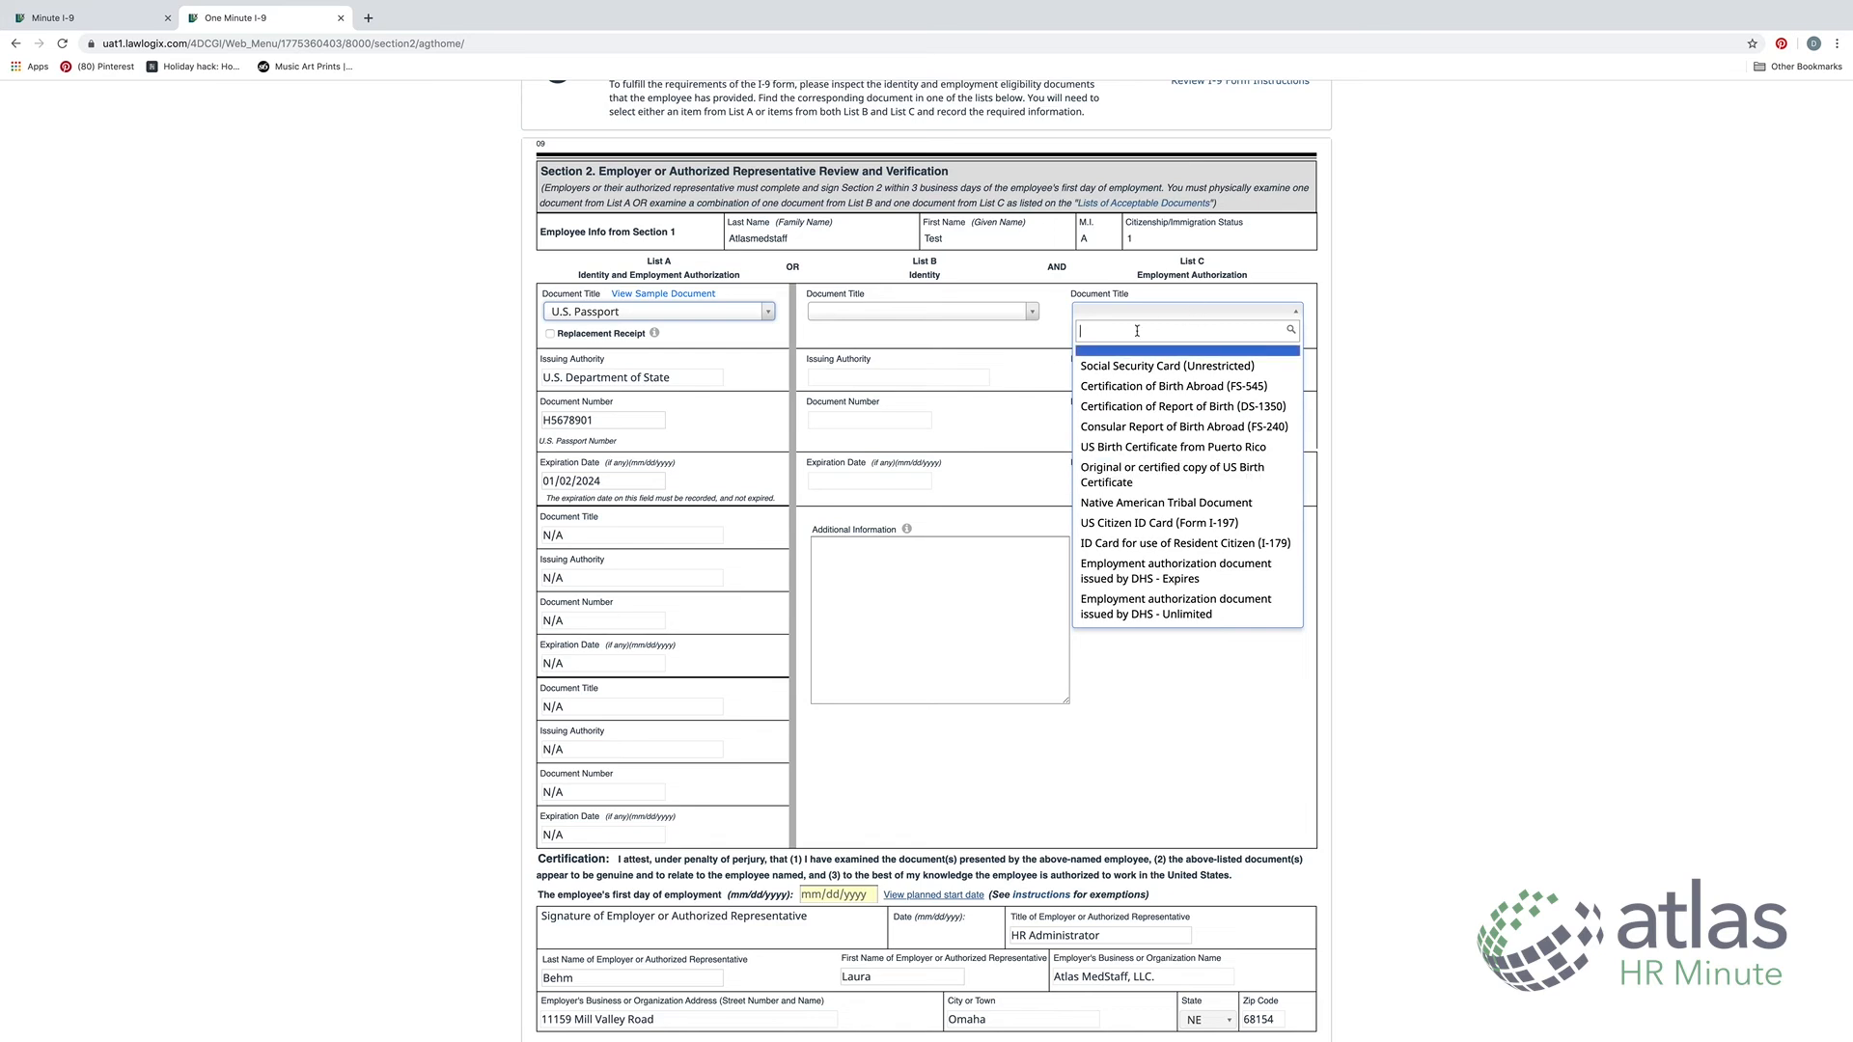
left_click(903, 314)
left_click(904, 314)
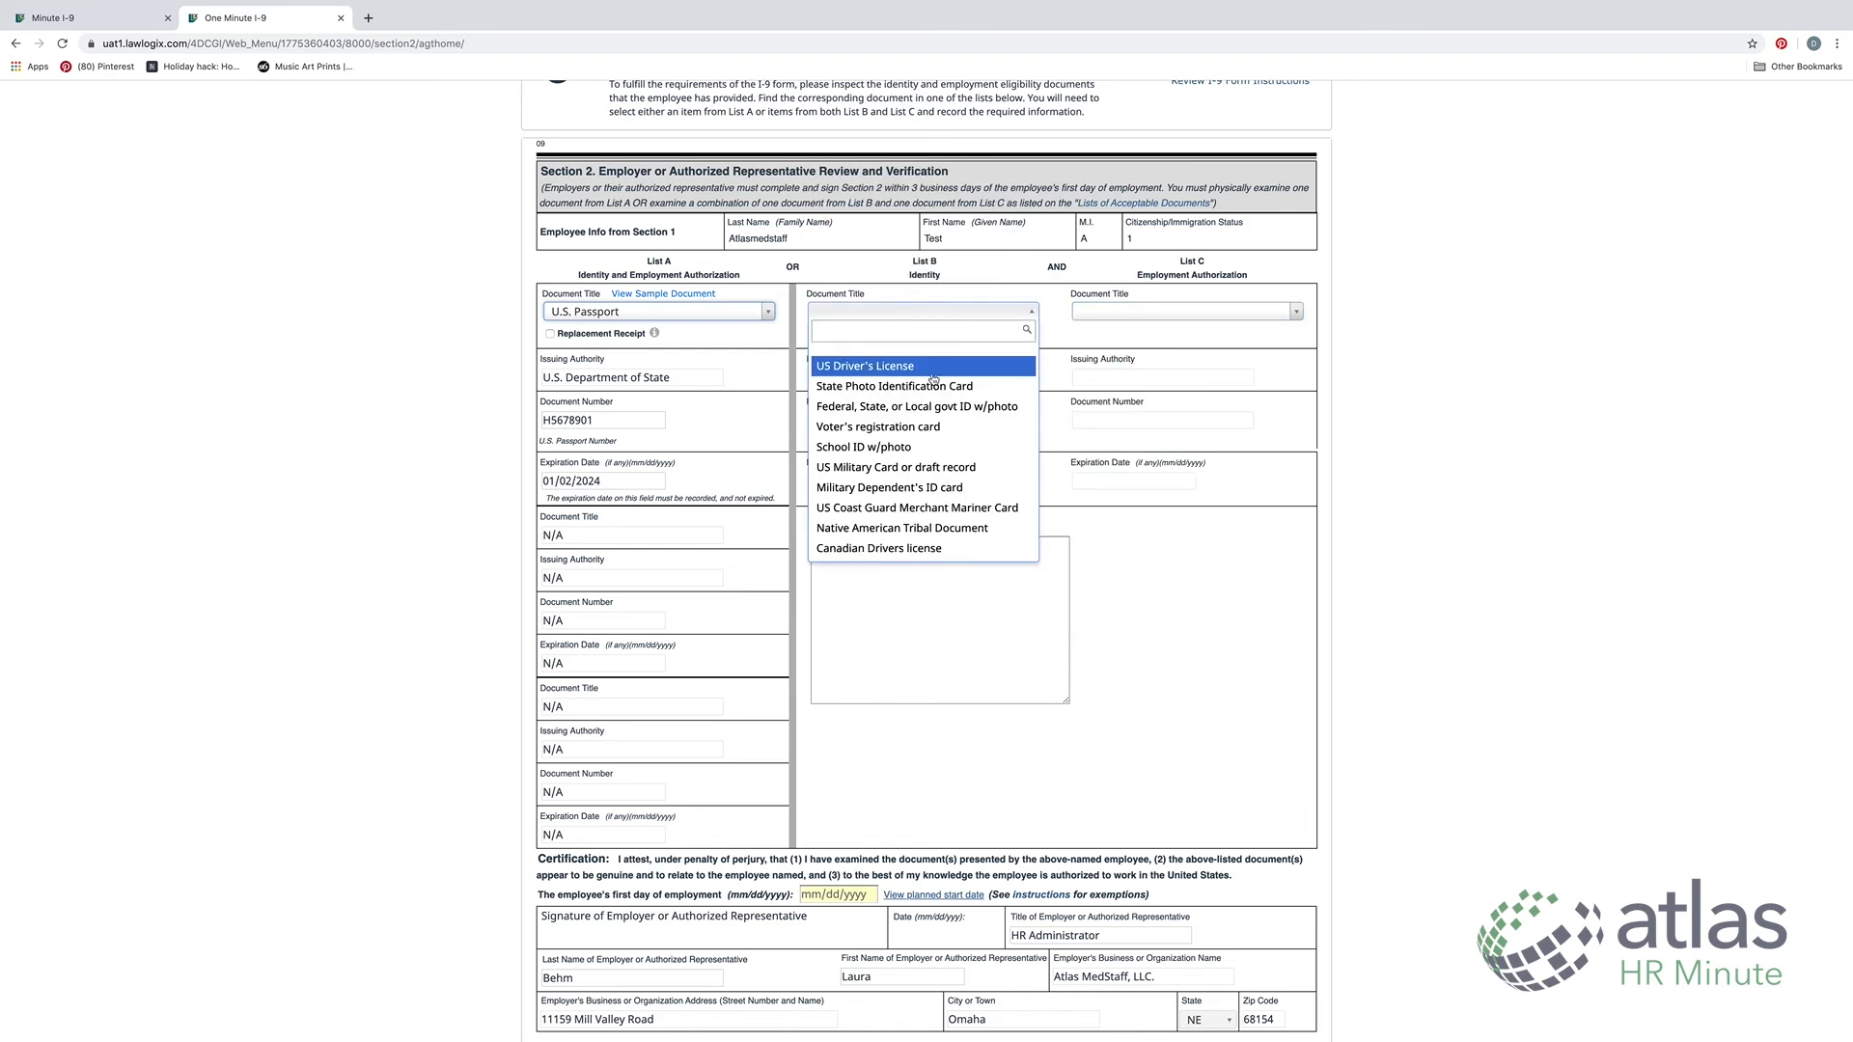
left_click(971, 292)
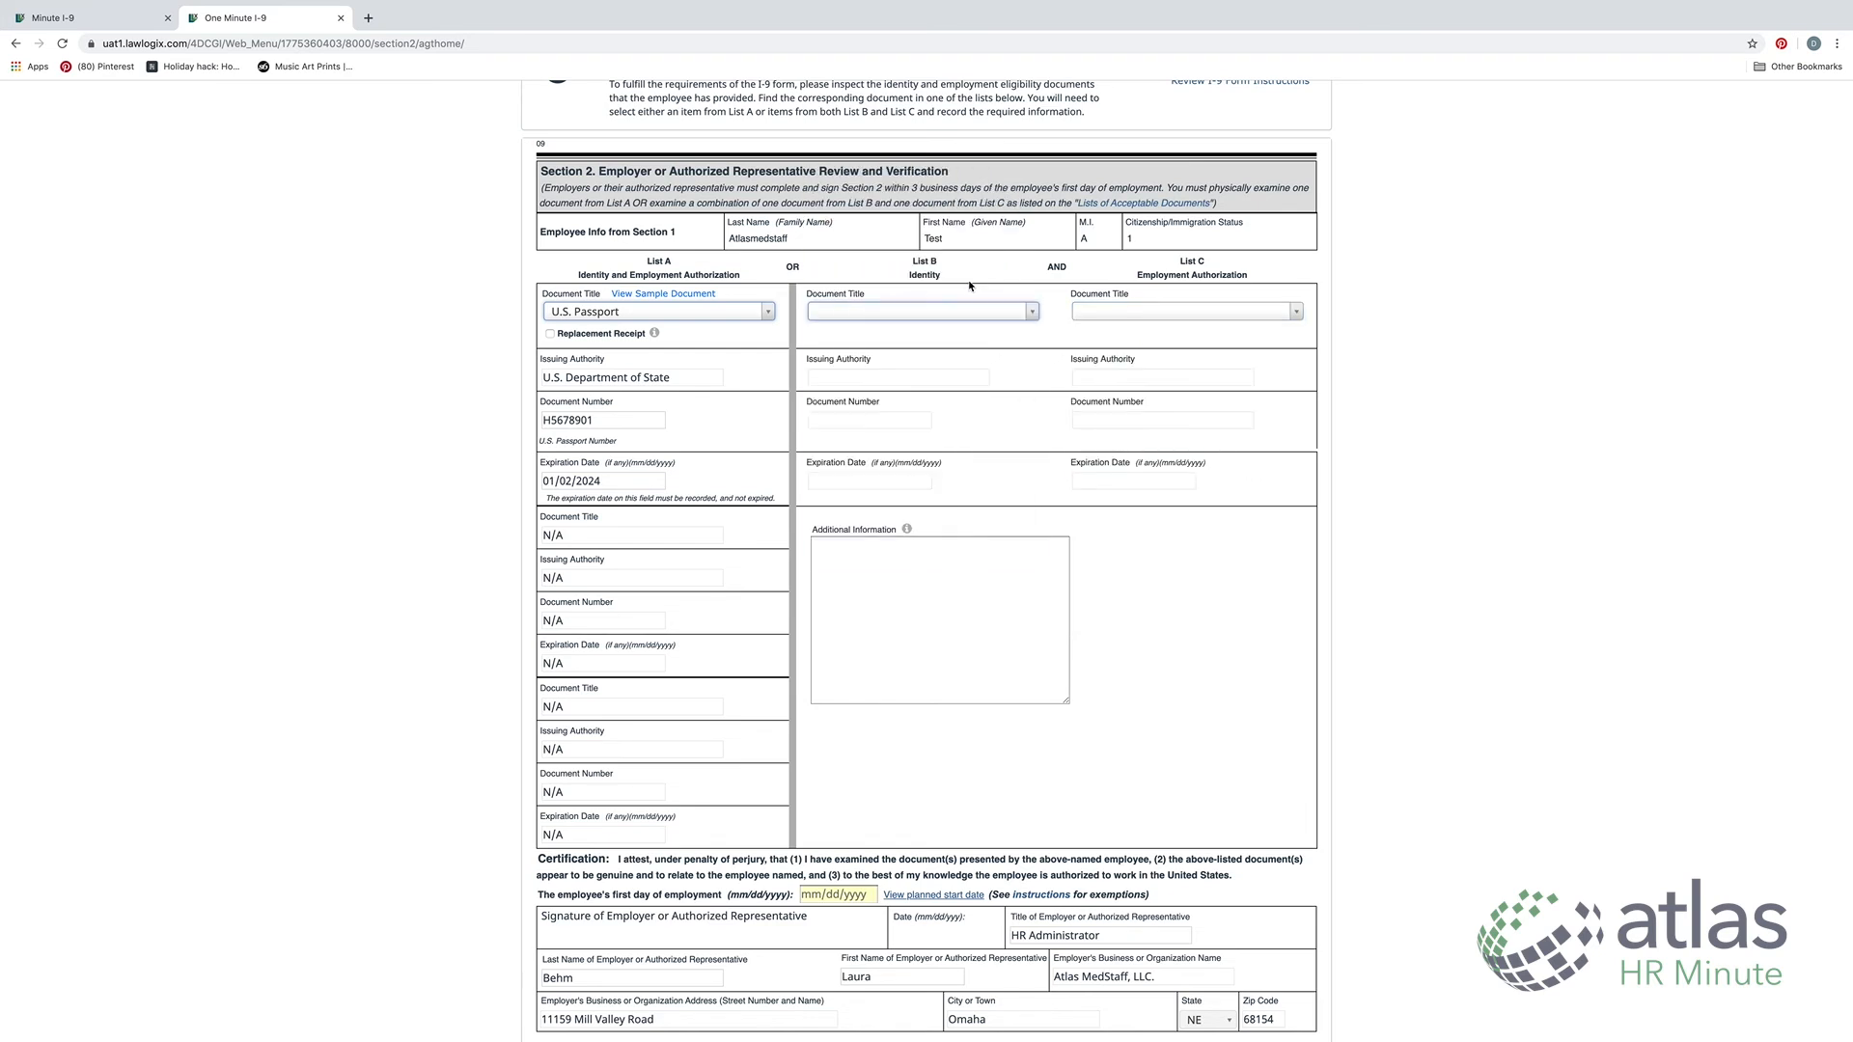
mouse_move(875, 308)
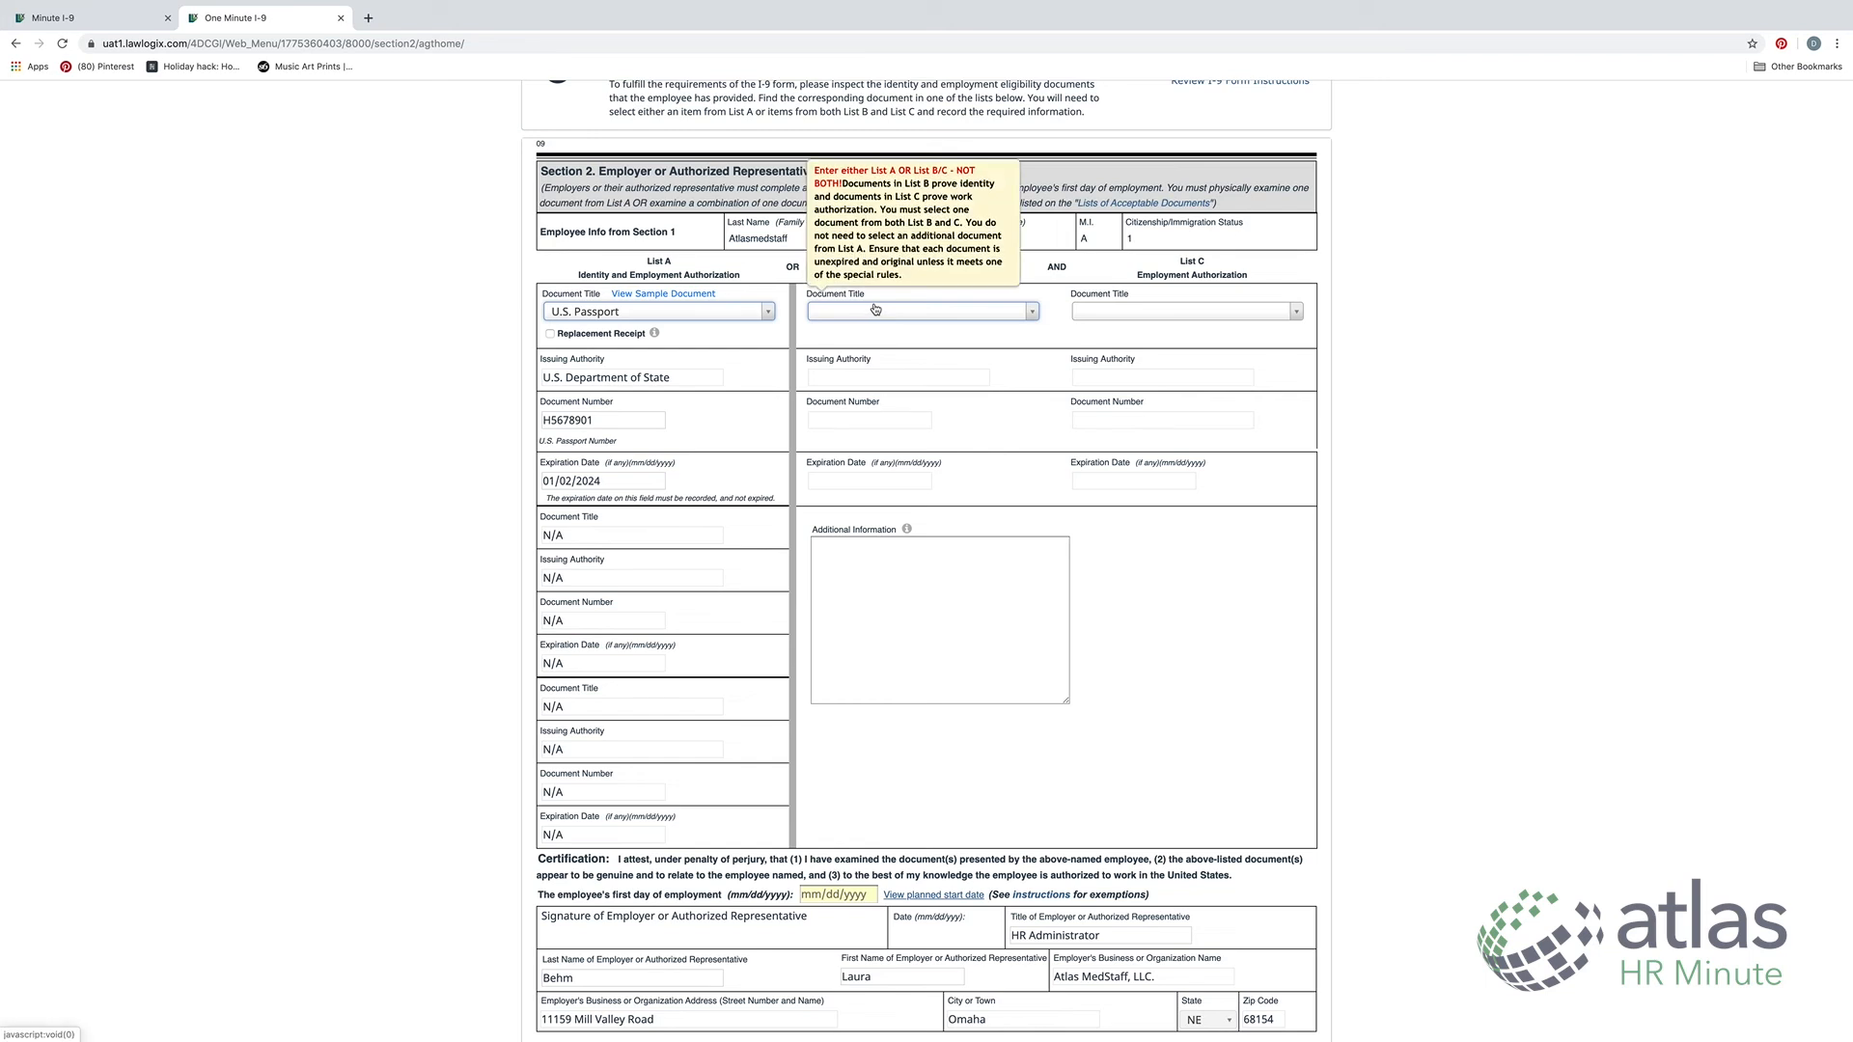
scroll(869, 314, "down", 1)
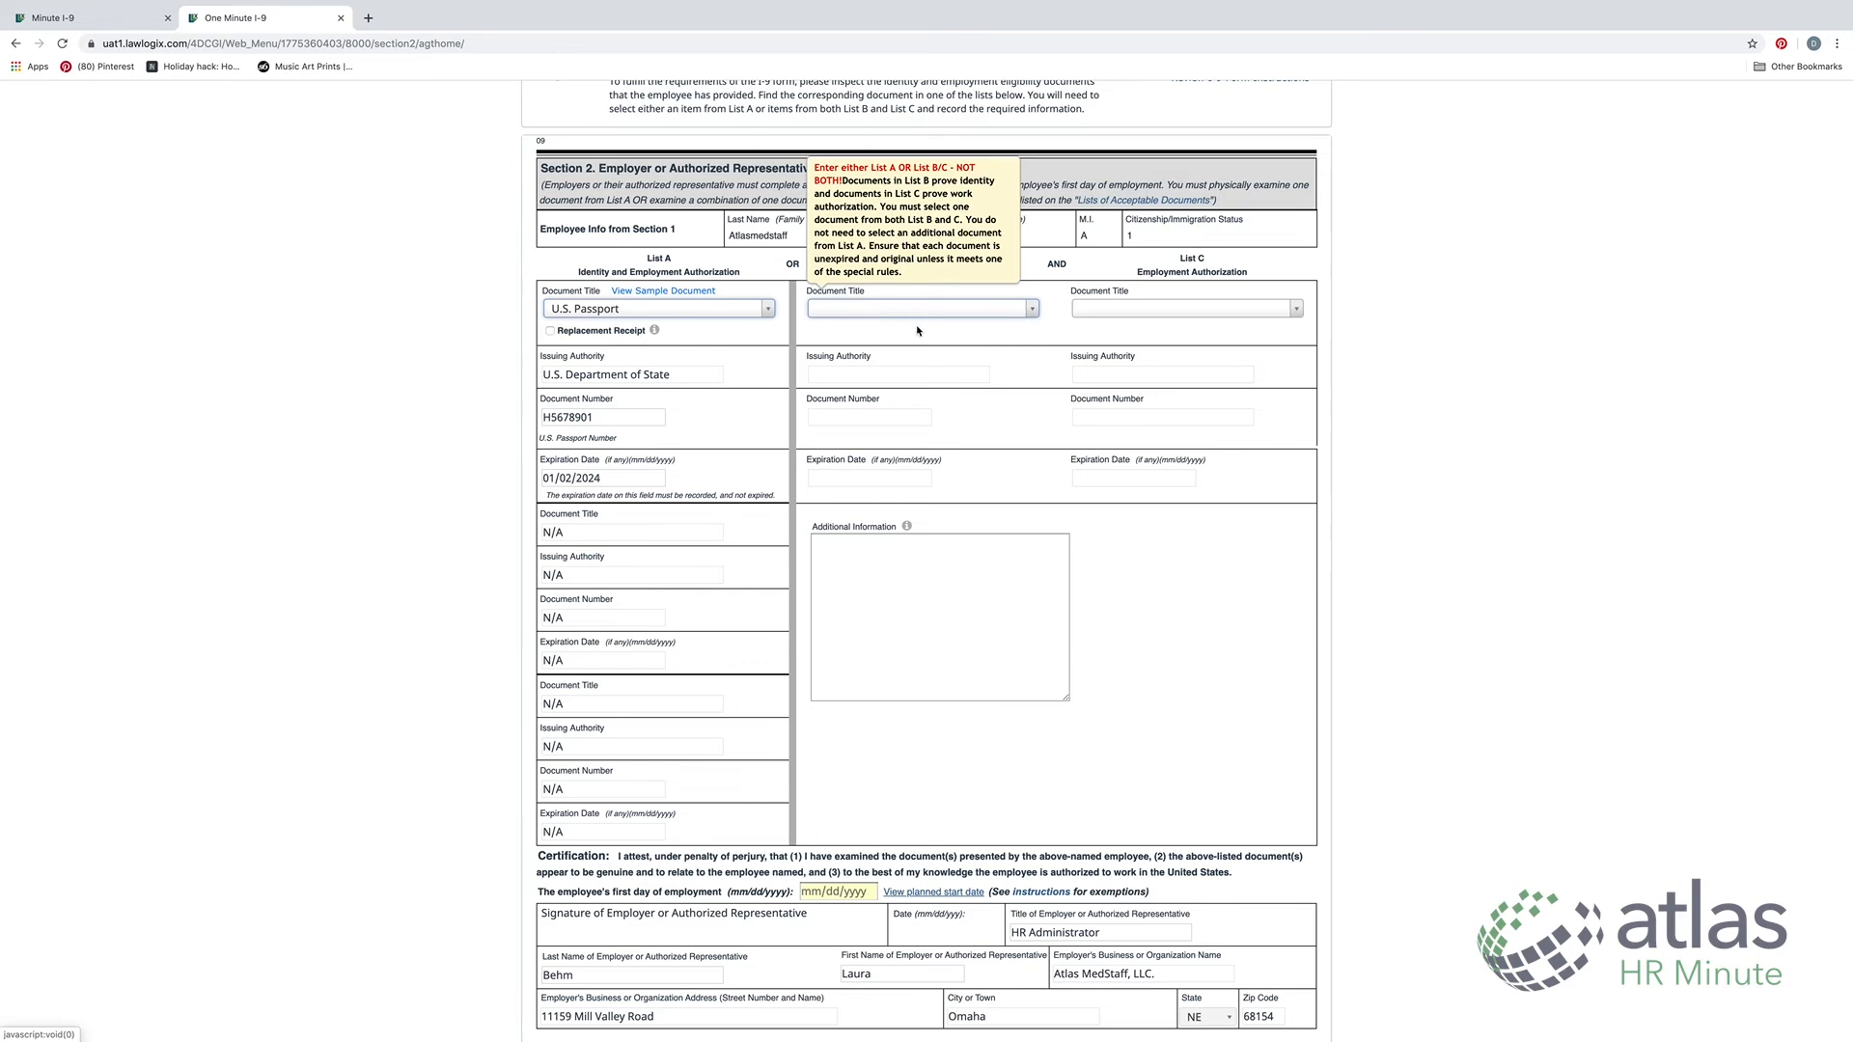
scroll(917, 331, "up", 2)
scroll(936, 345, "down", 3)
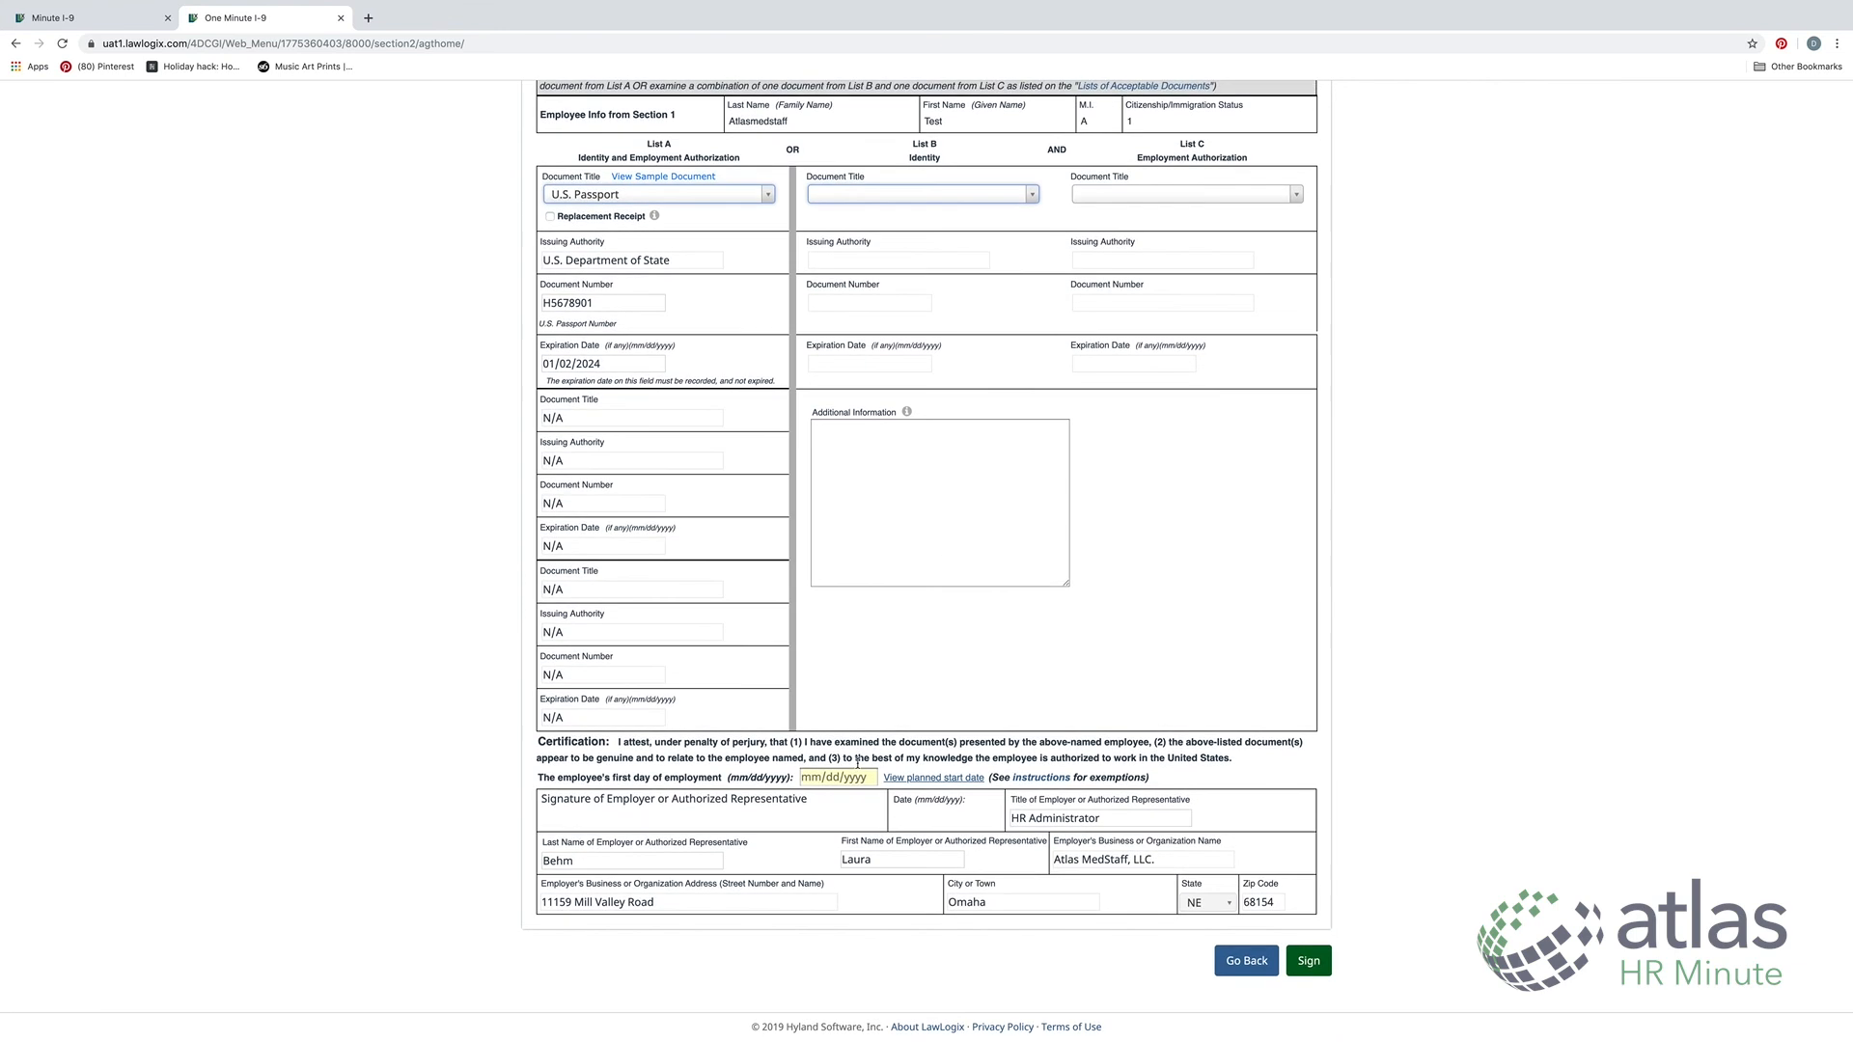
Enter 11/4/2019 as the first day of employment and submit Section 2 for signing
left_click(815, 777)
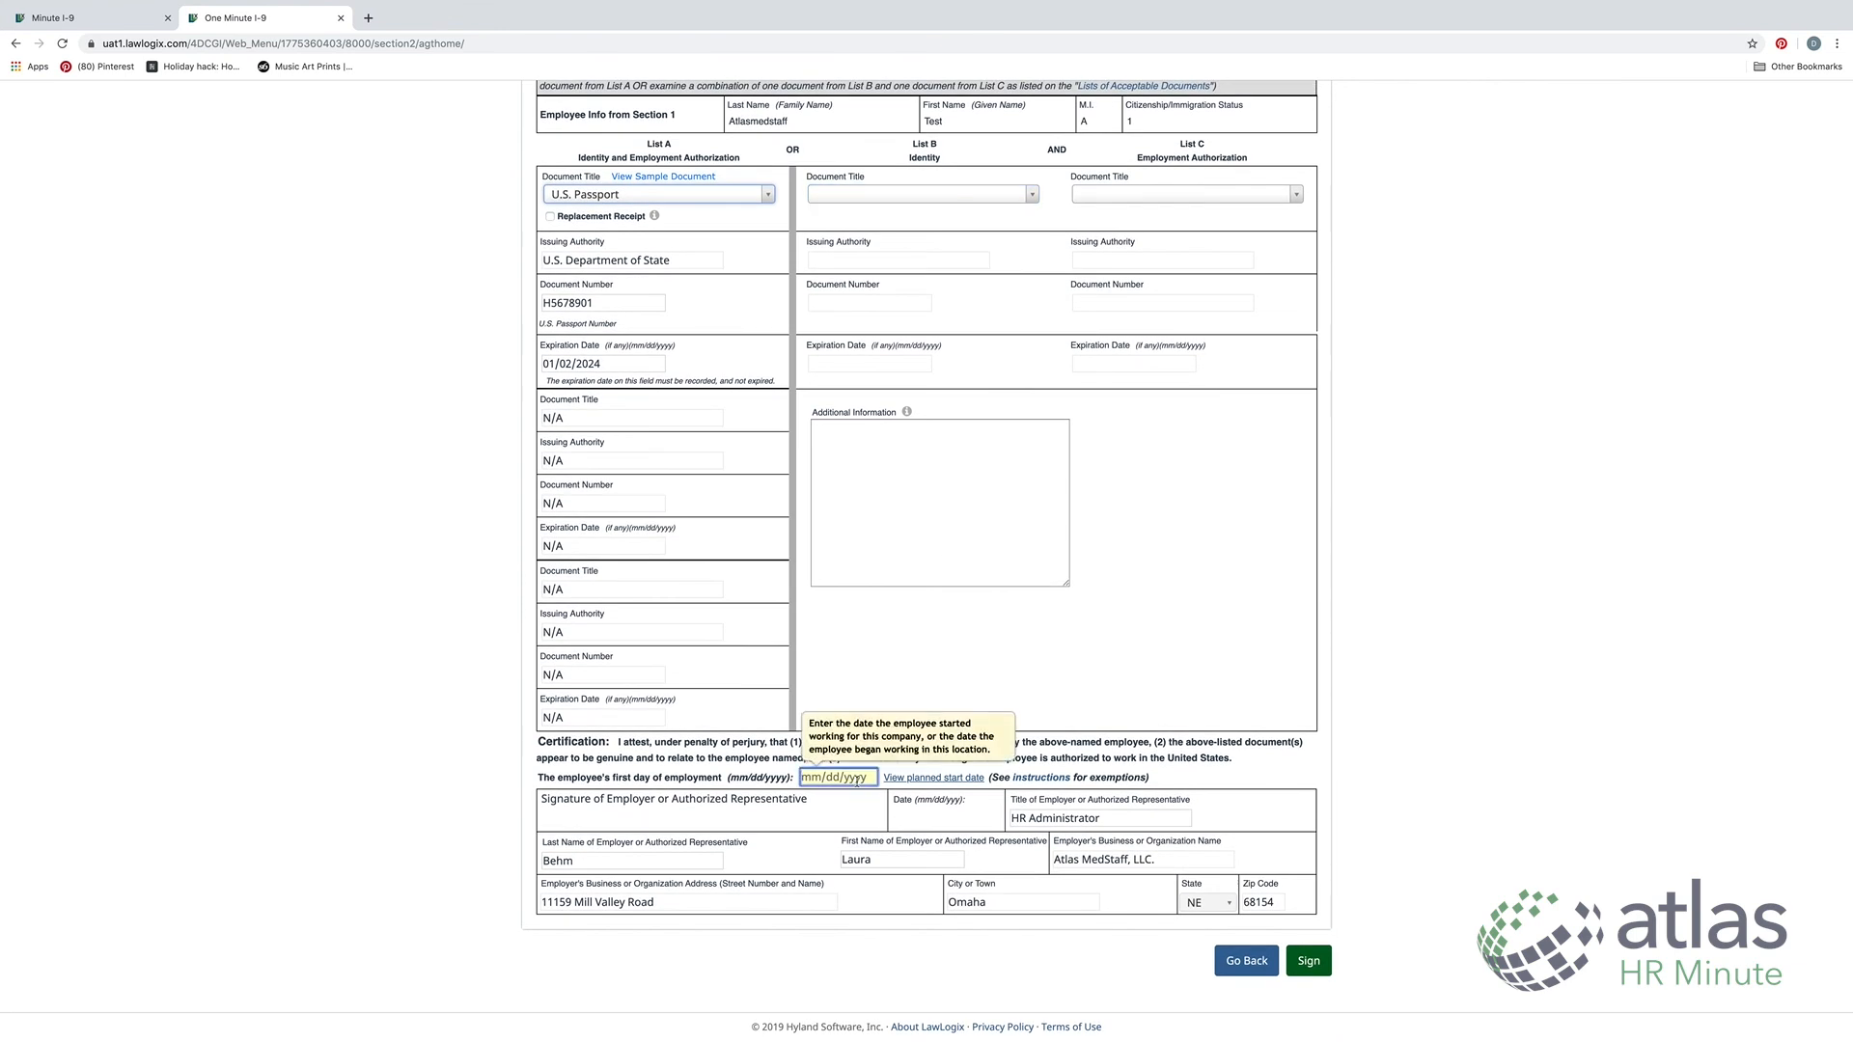
type("11/4/2019")
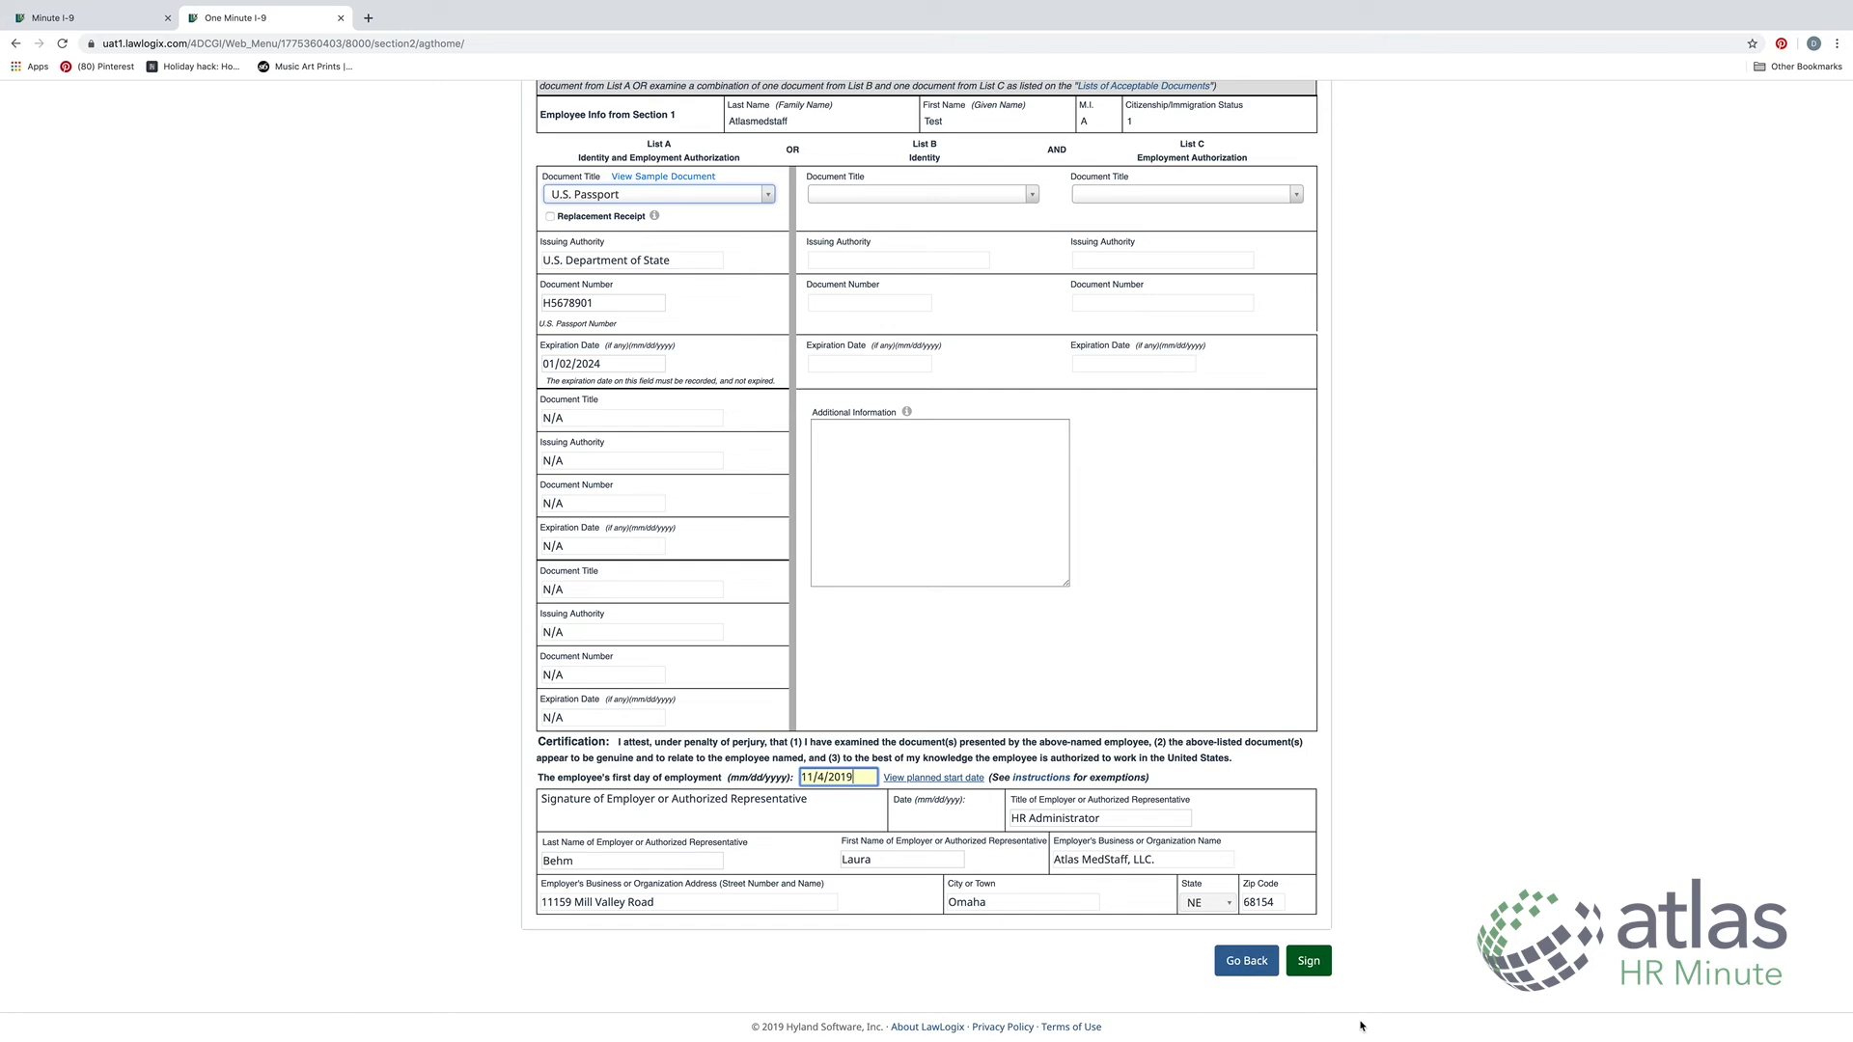
left_click(1313, 962)
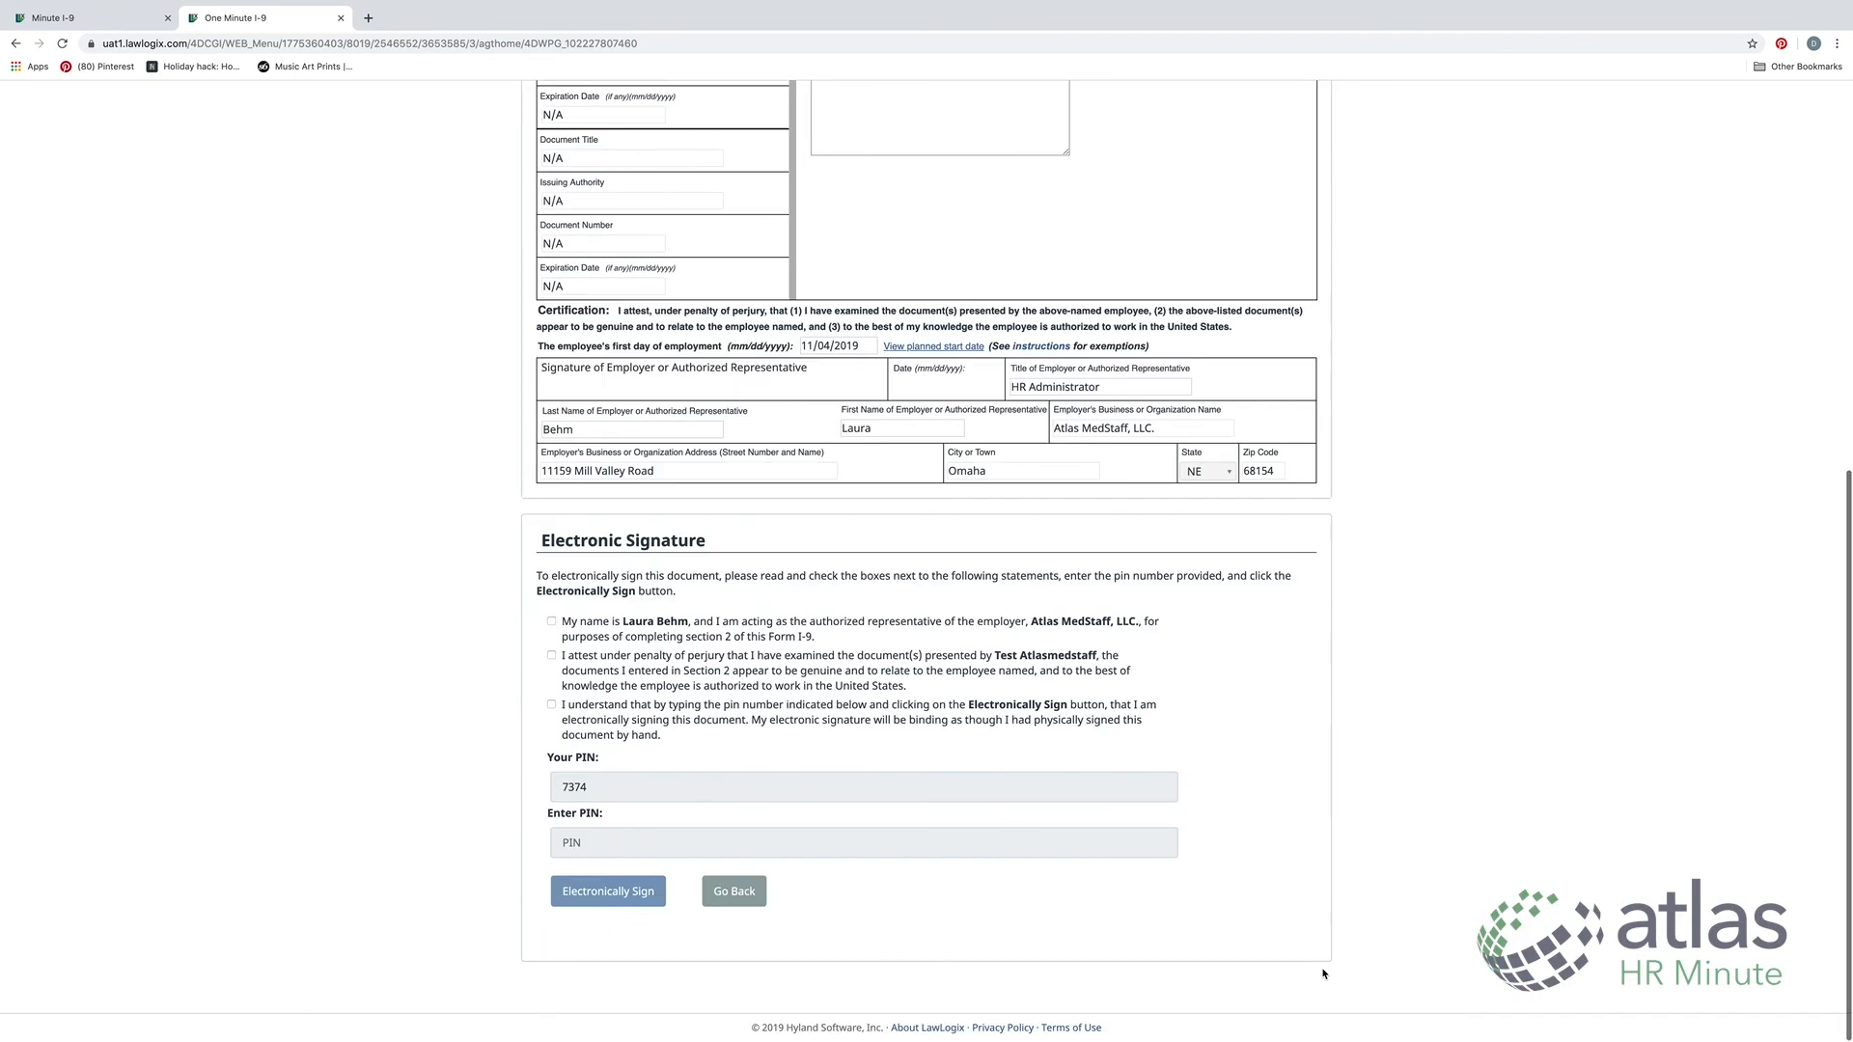
Tick all three attestations, enter the signing PIN, and electronically sign Section 2
left_click(568, 635)
left_click(565, 656)
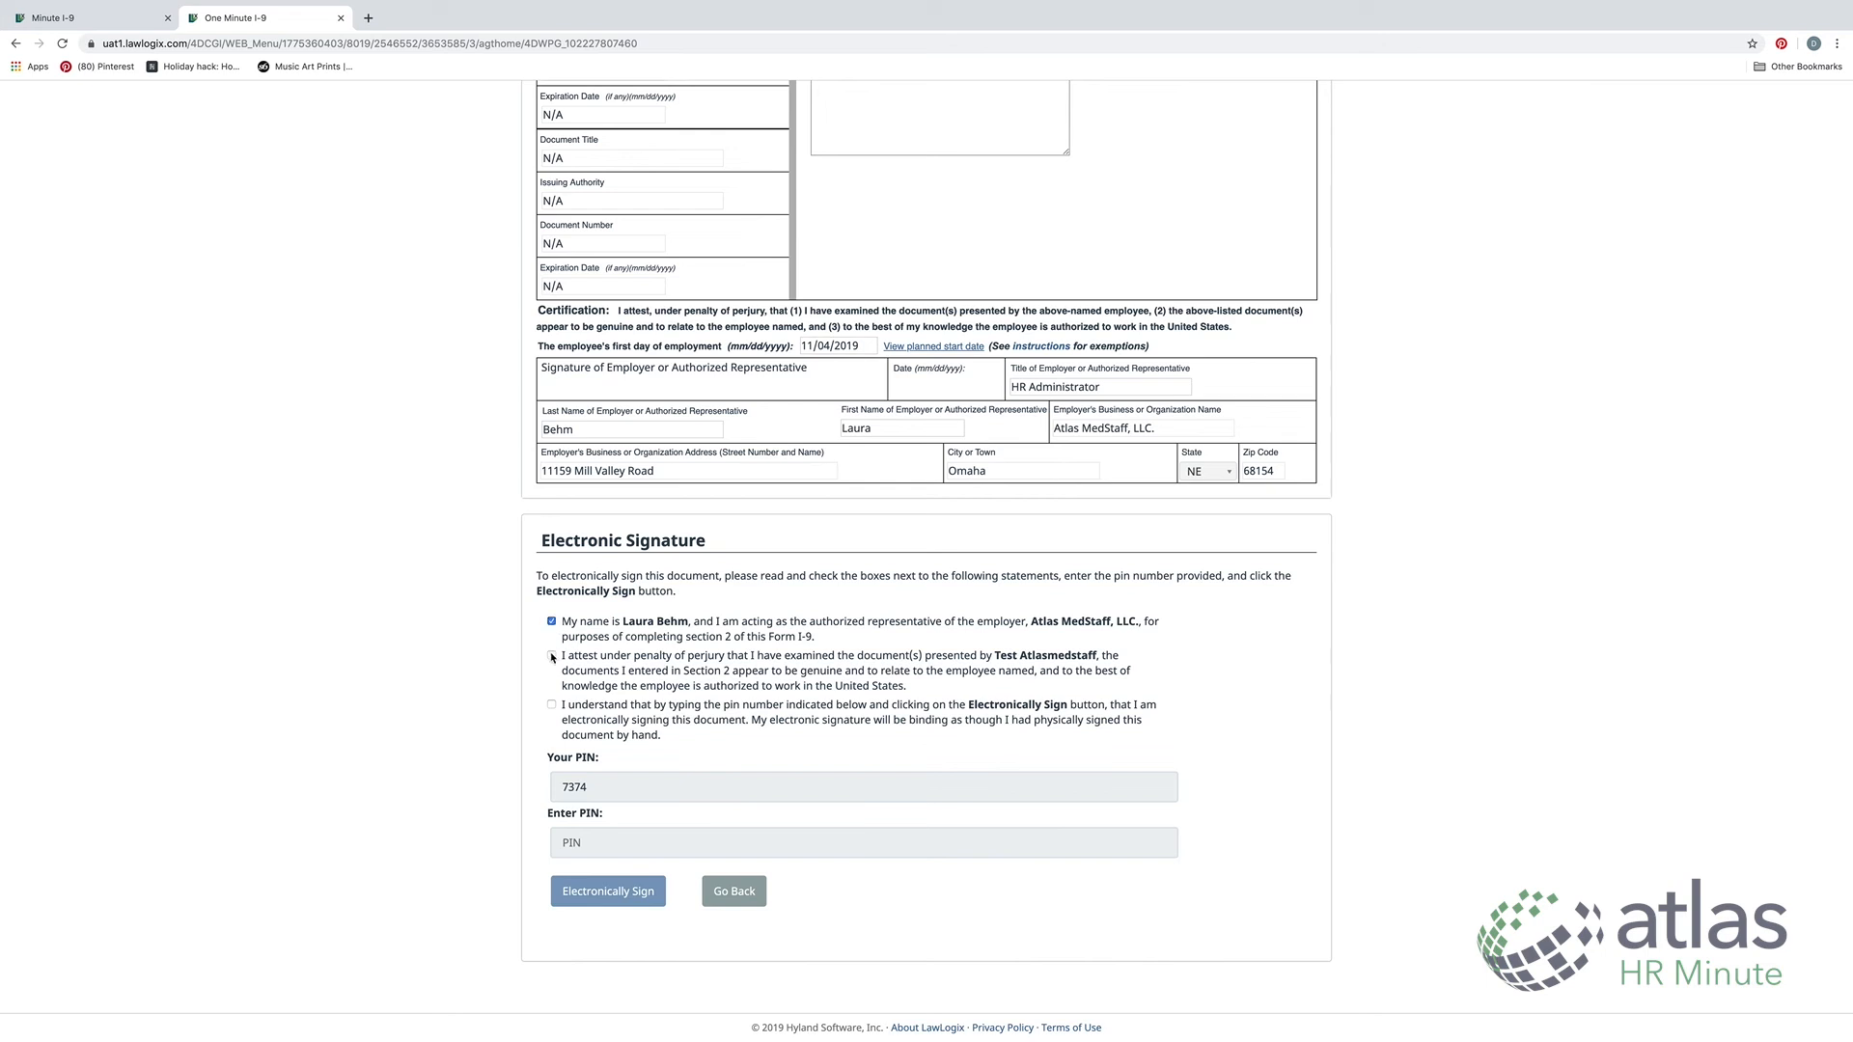
left_click(570, 700)
left_click(680, 836)
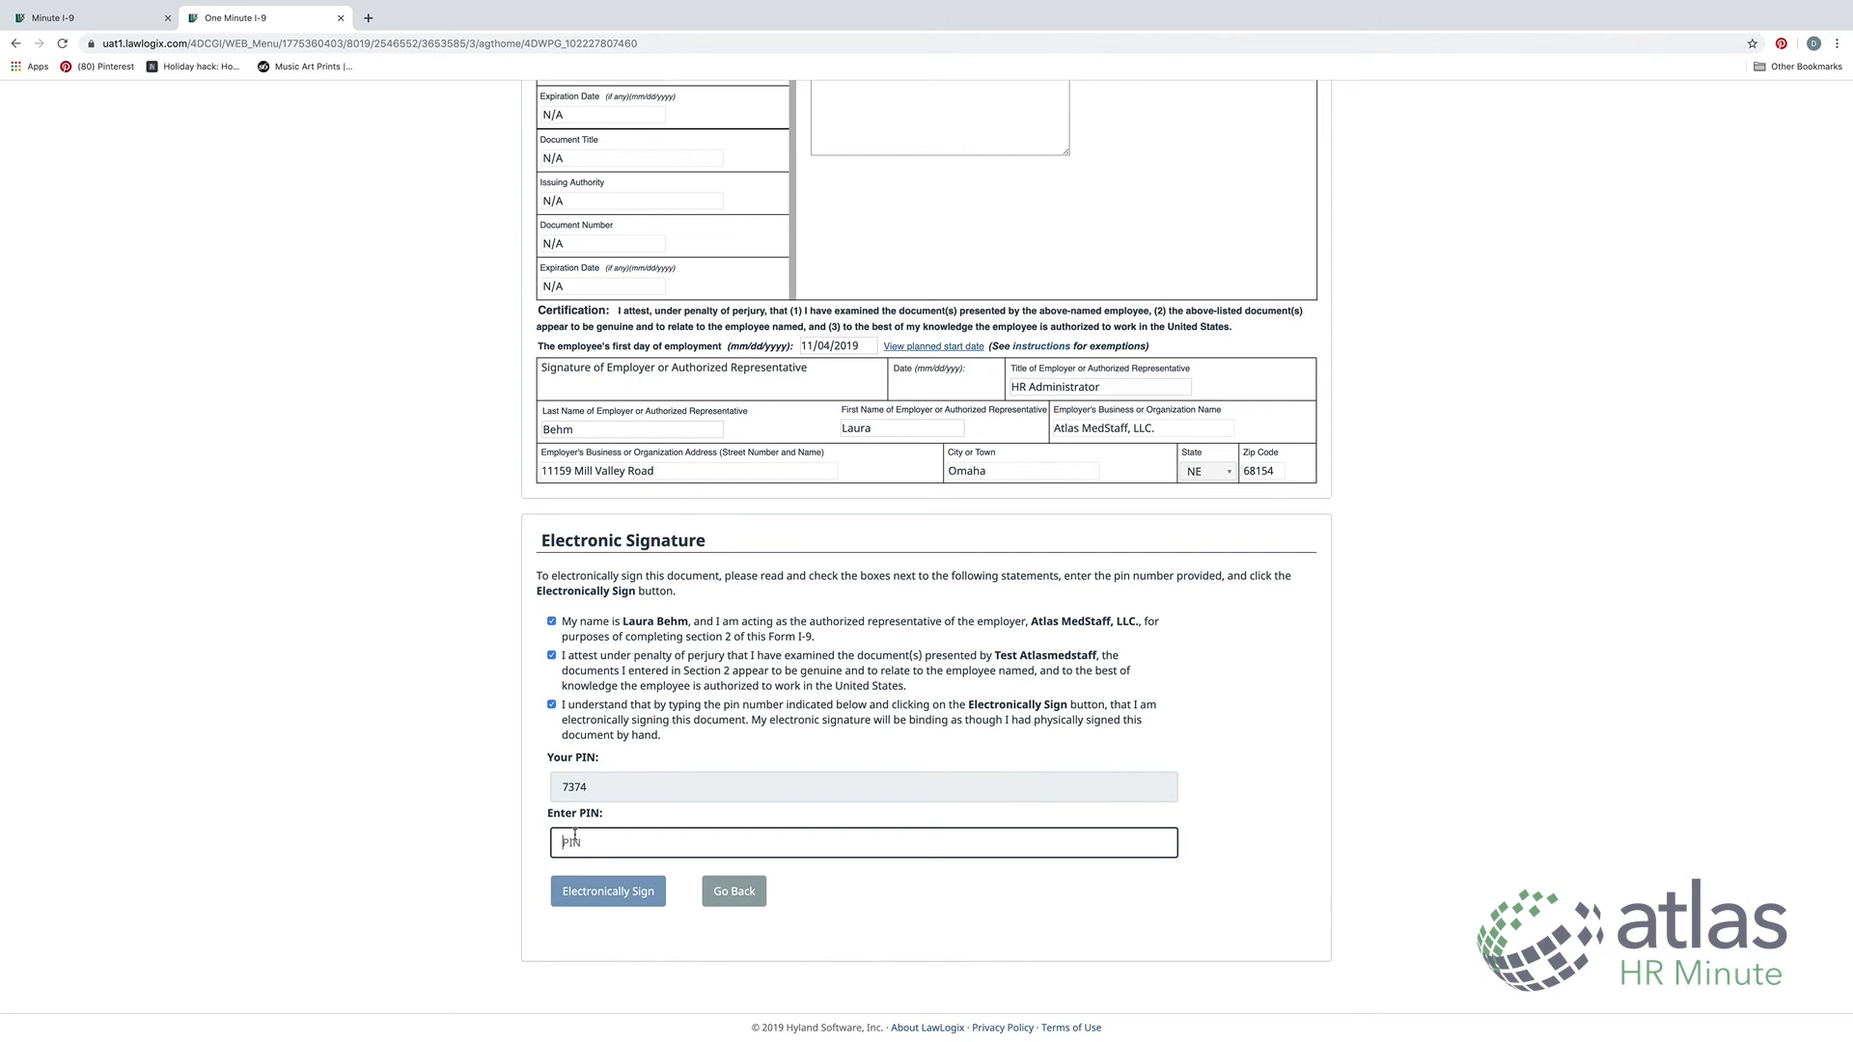
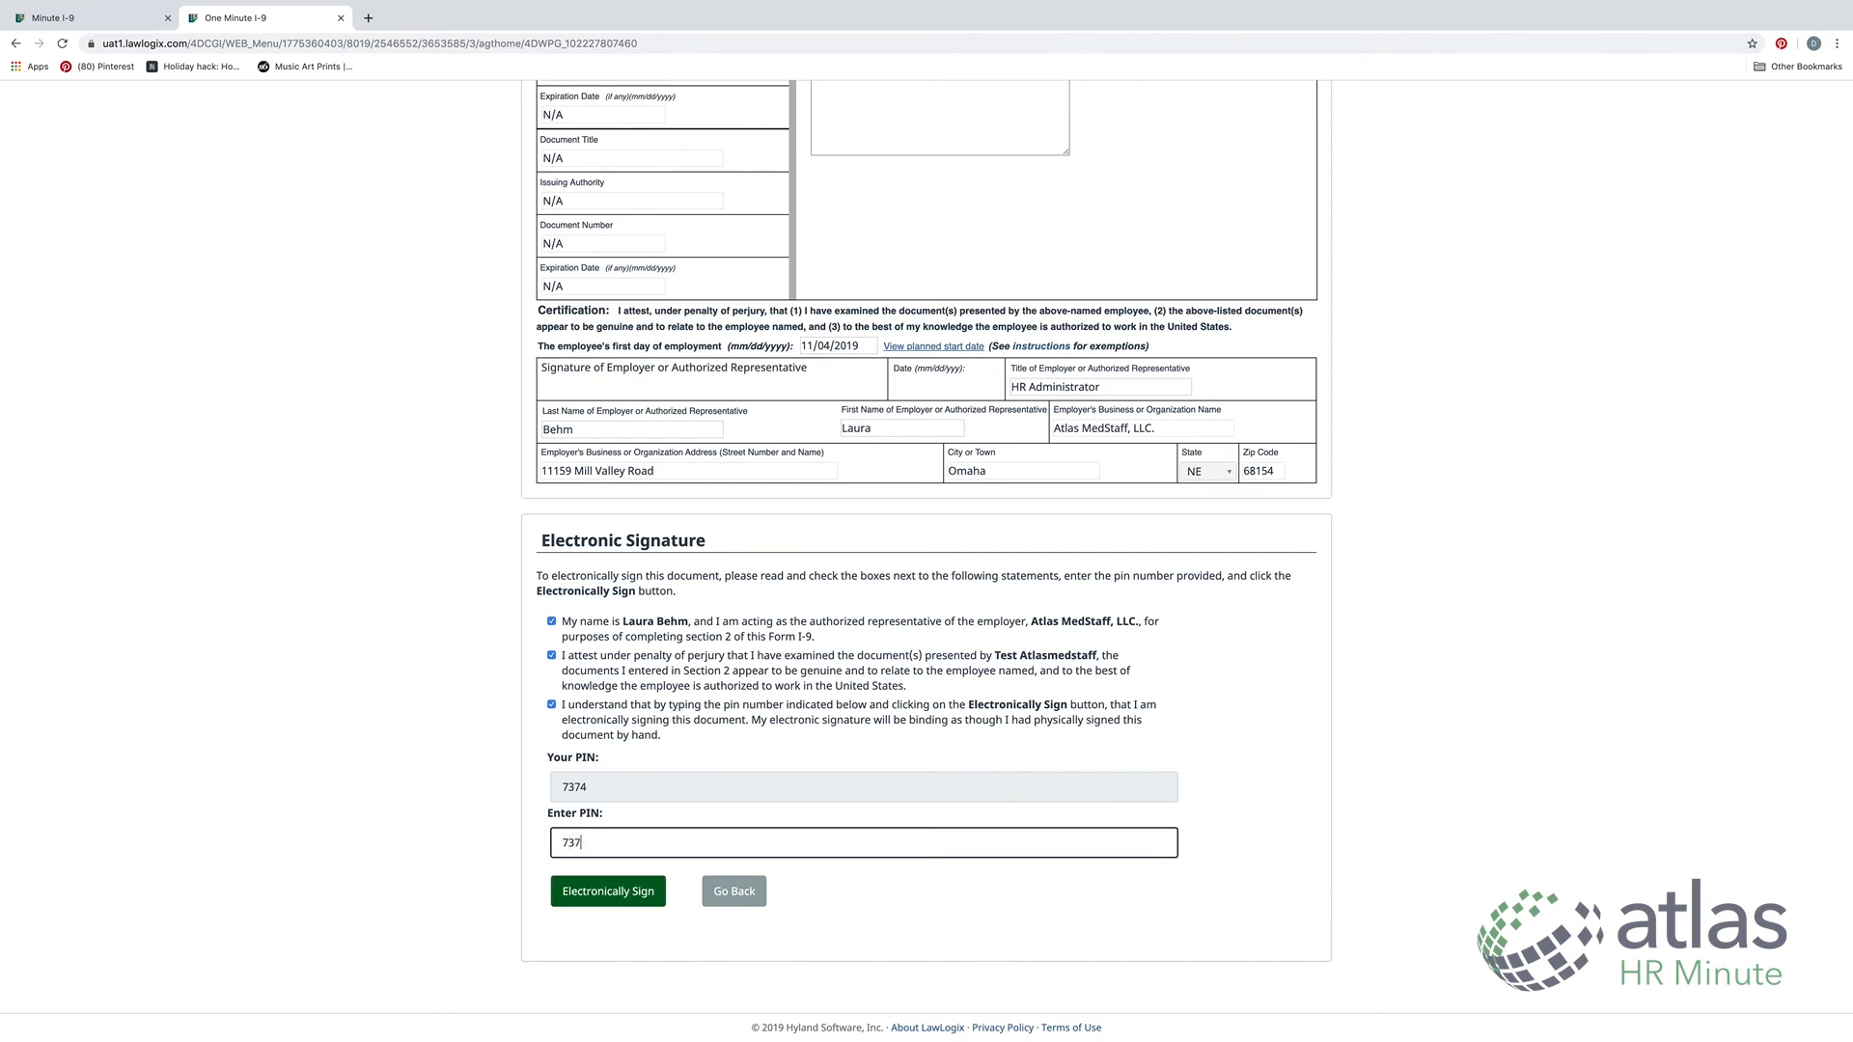
left_click(637, 898)
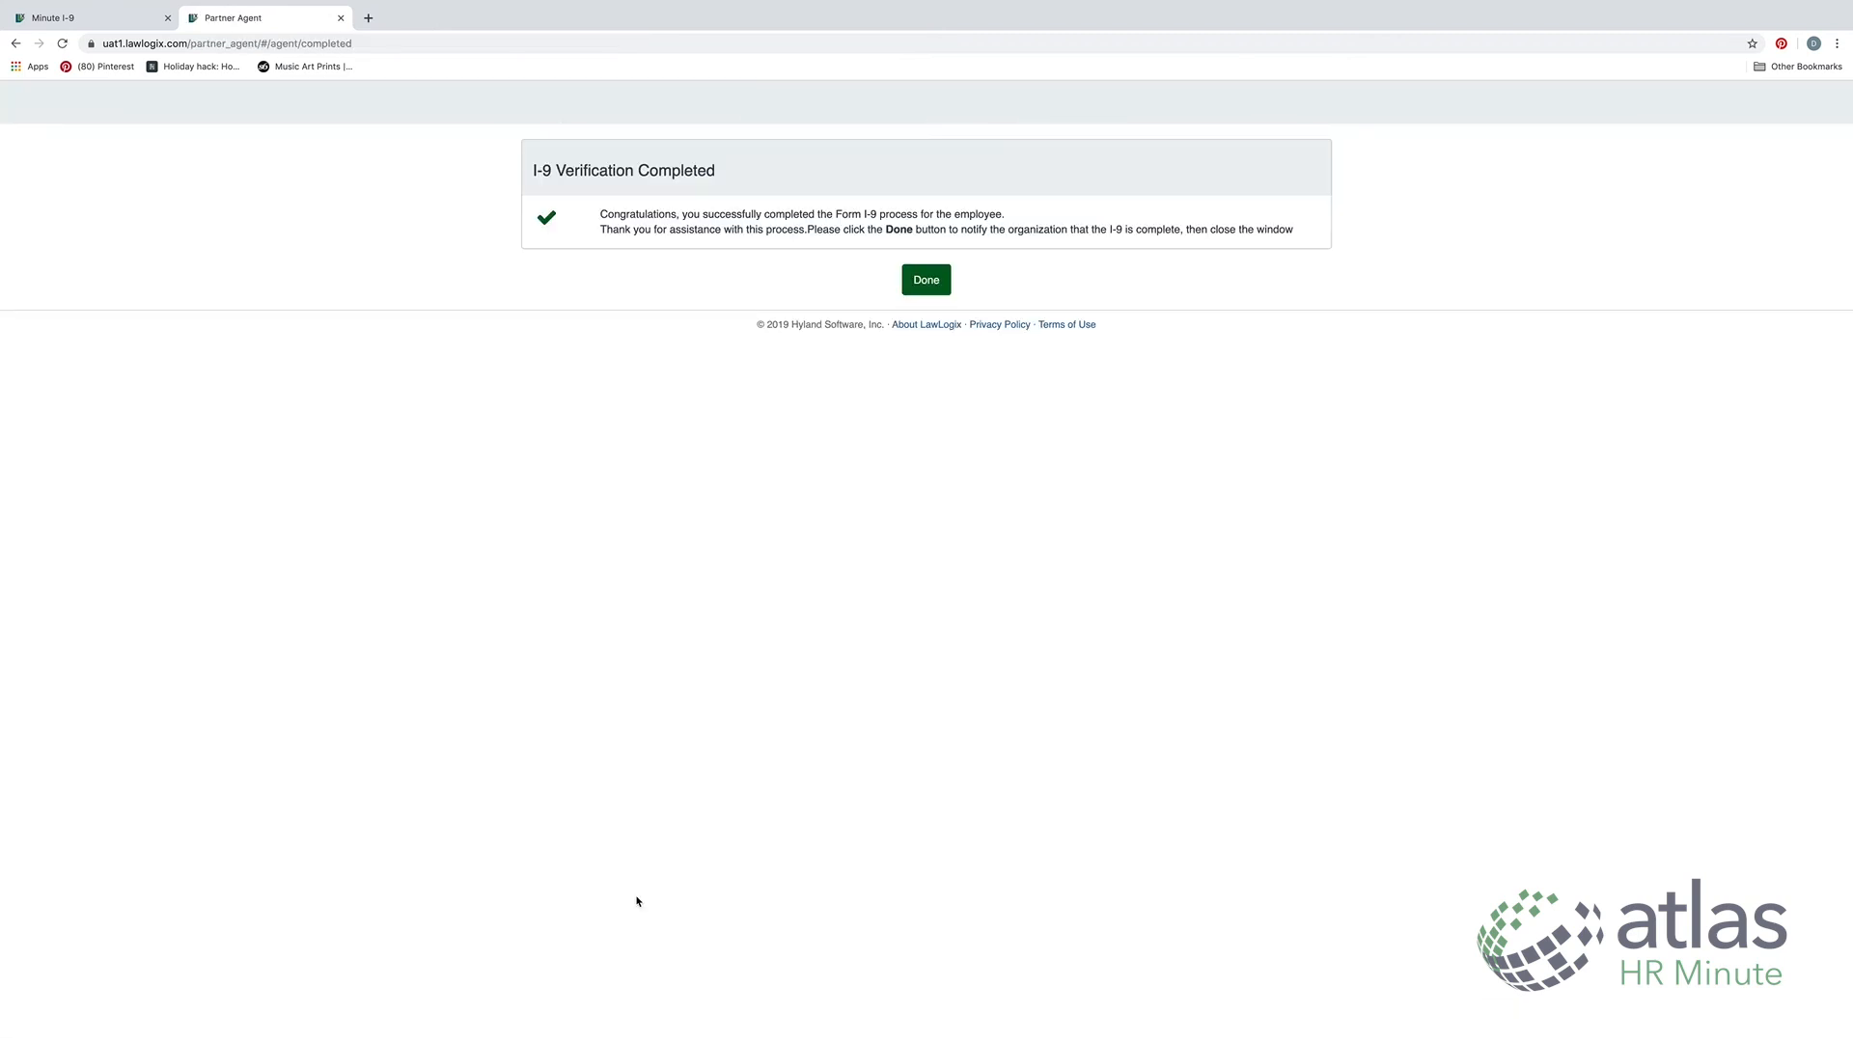
Mark the I-9 as completed with Done and close the Partner Agent tab
left_click(926, 280)
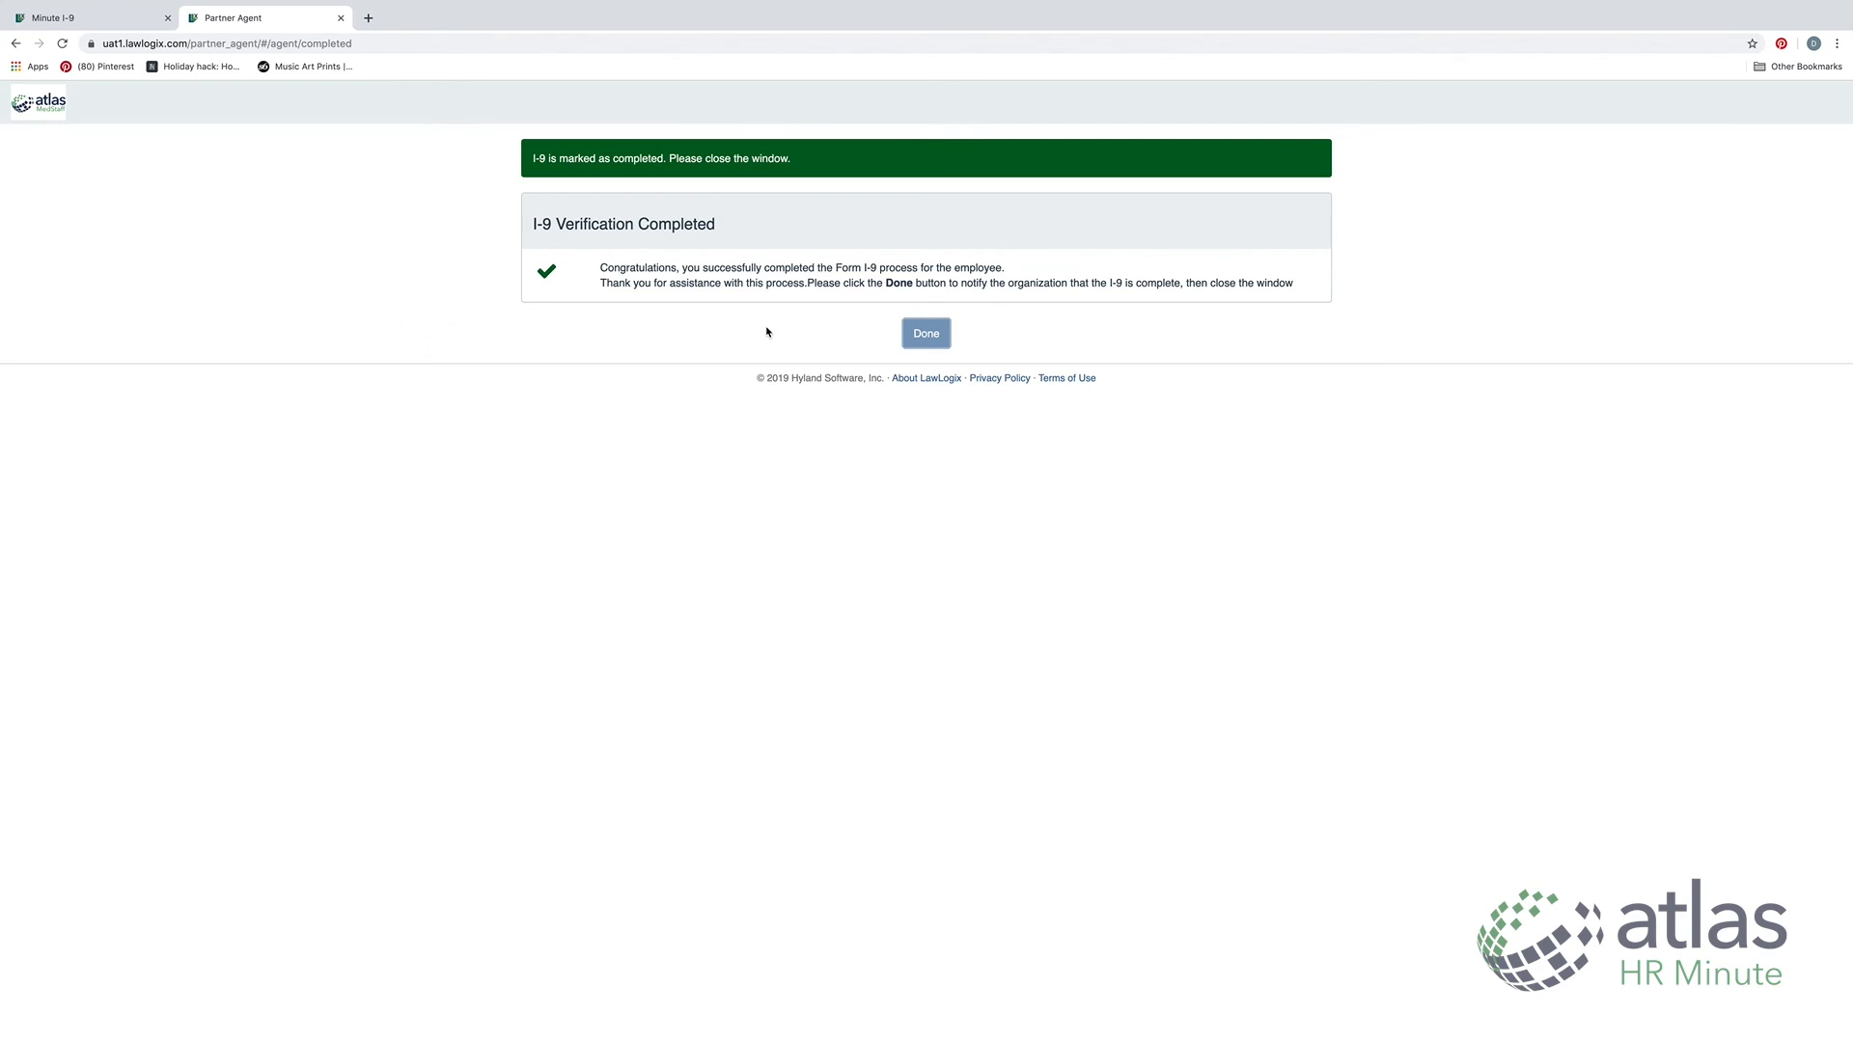
left_click(944, 337)
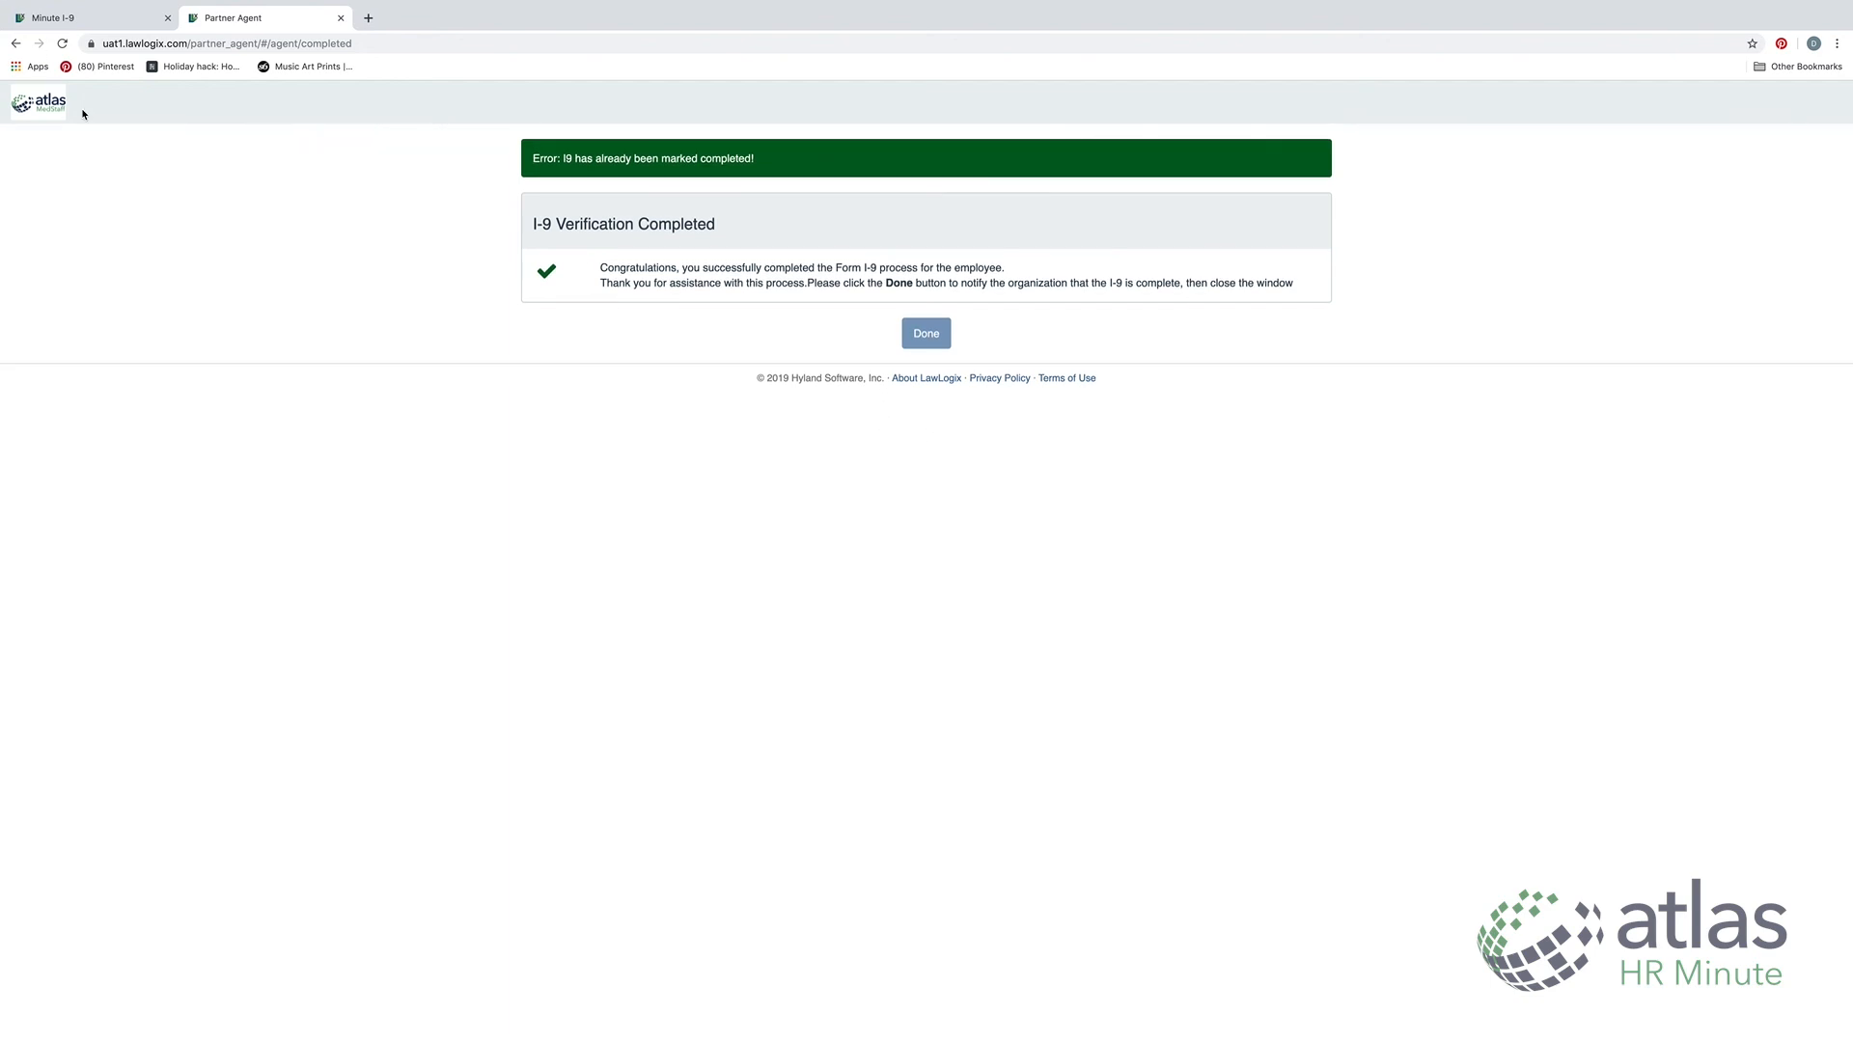
left_click(341, 18)
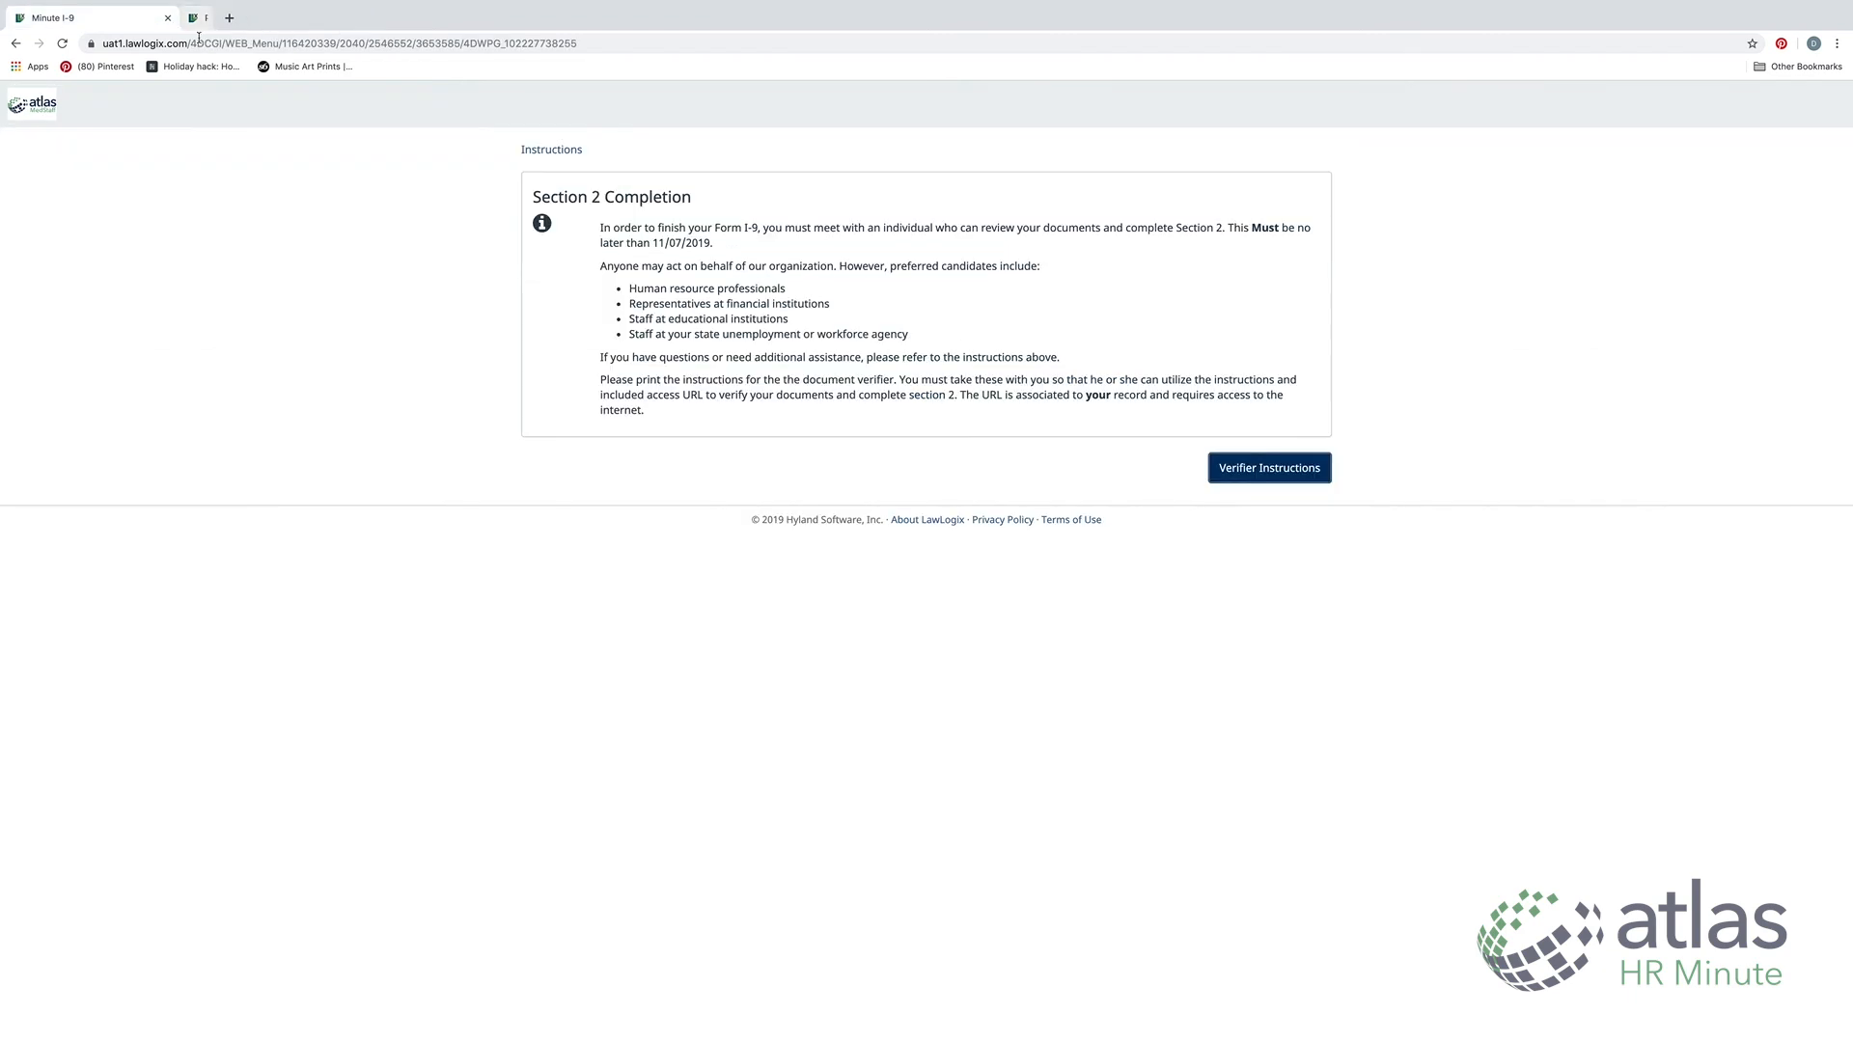